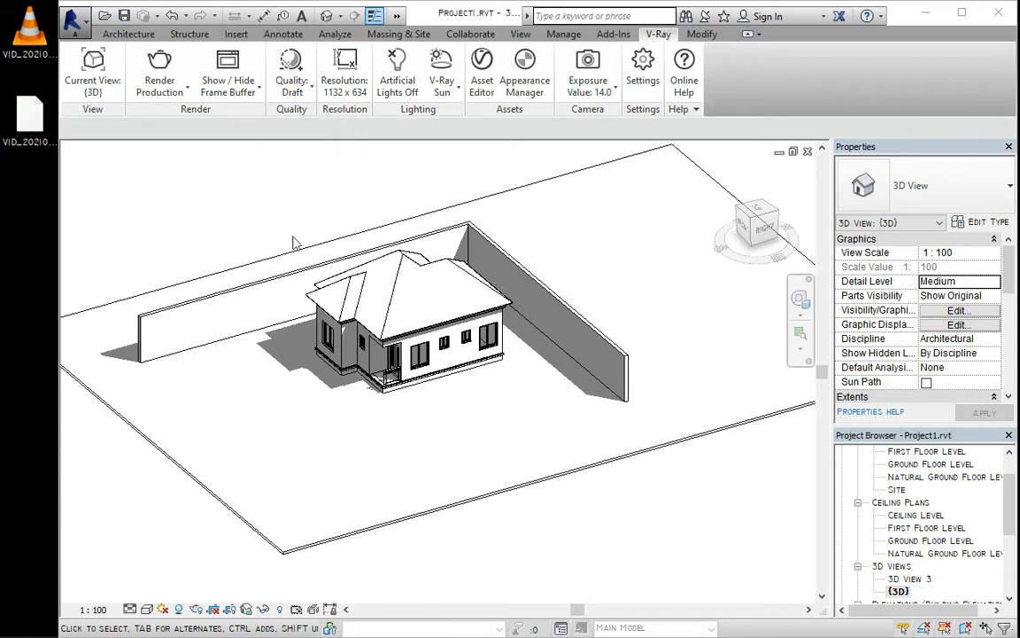
Preview the 3D View 3 perspective, return to the {3D} view, and set 3D View 3 as the V-Ray view for rendering.
left_click(113, 81)
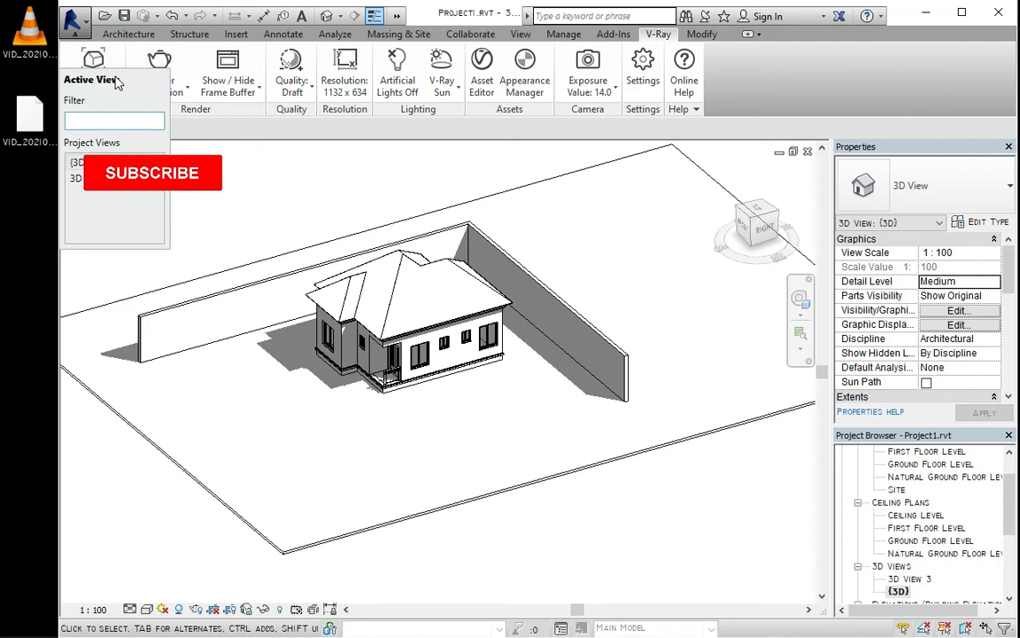
left_click(116, 82)
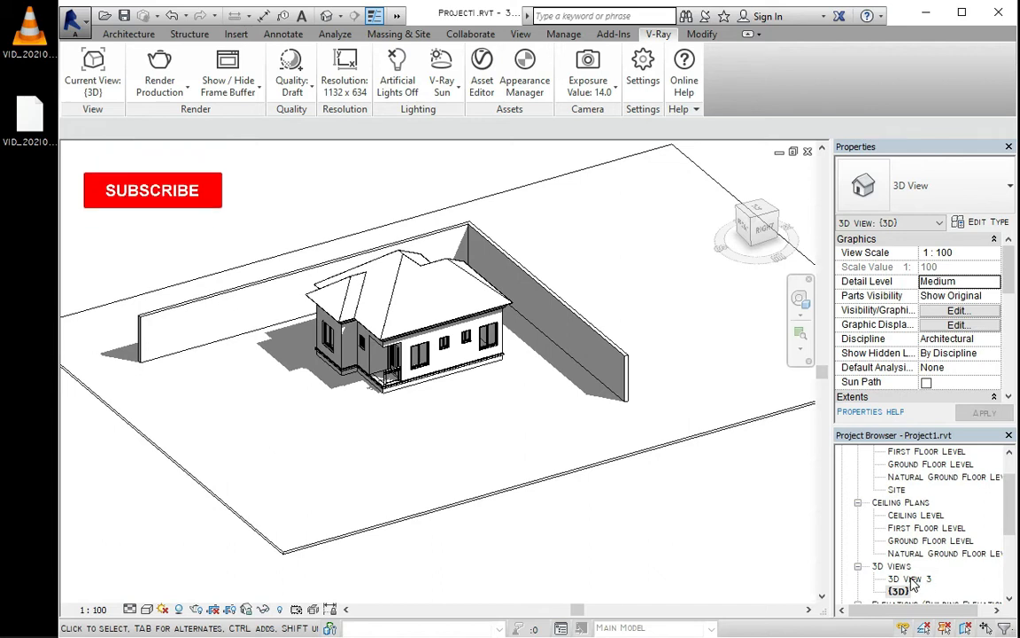
double_click(913, 579)
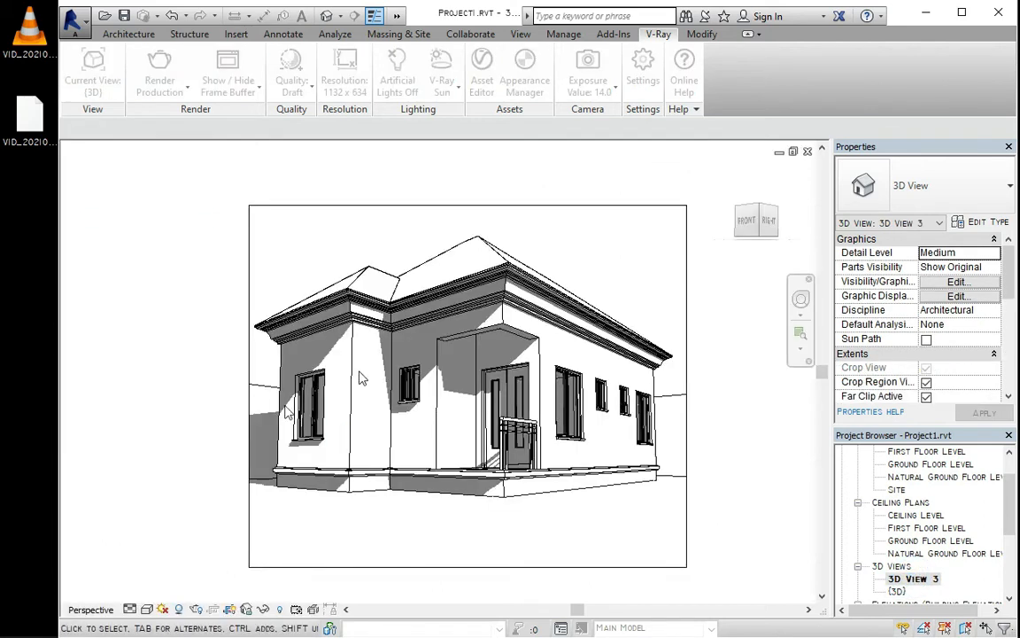
double_click(900, 590)
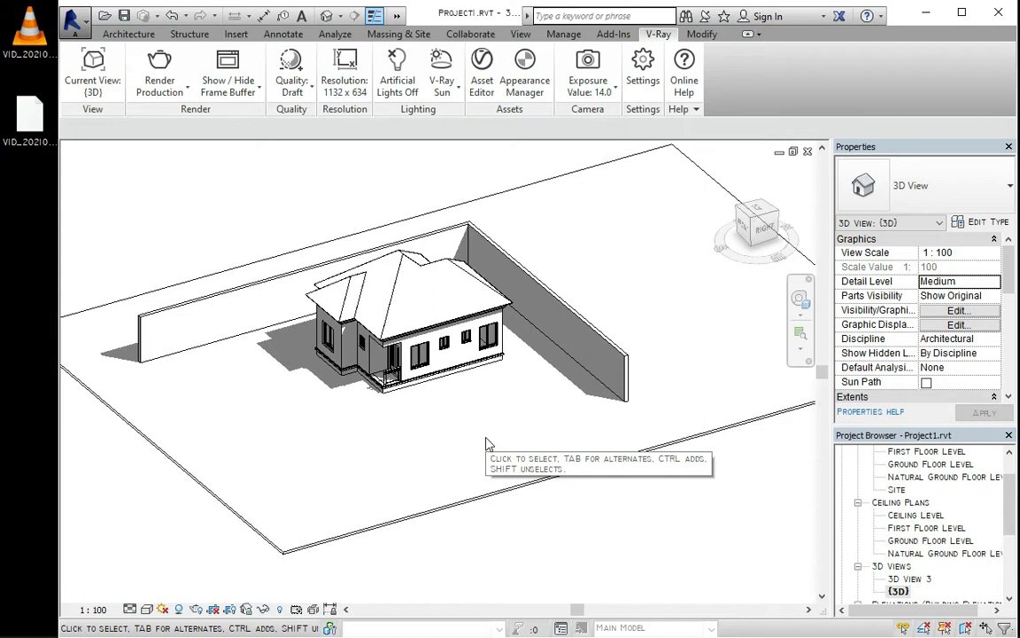
left_click(92, 70)
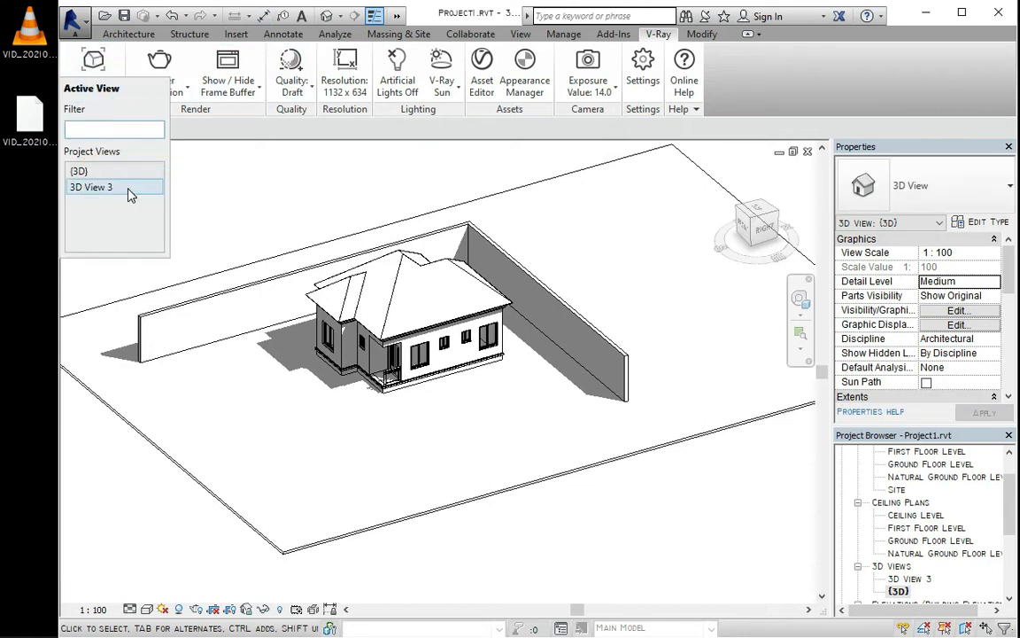
left_click(128, 195)
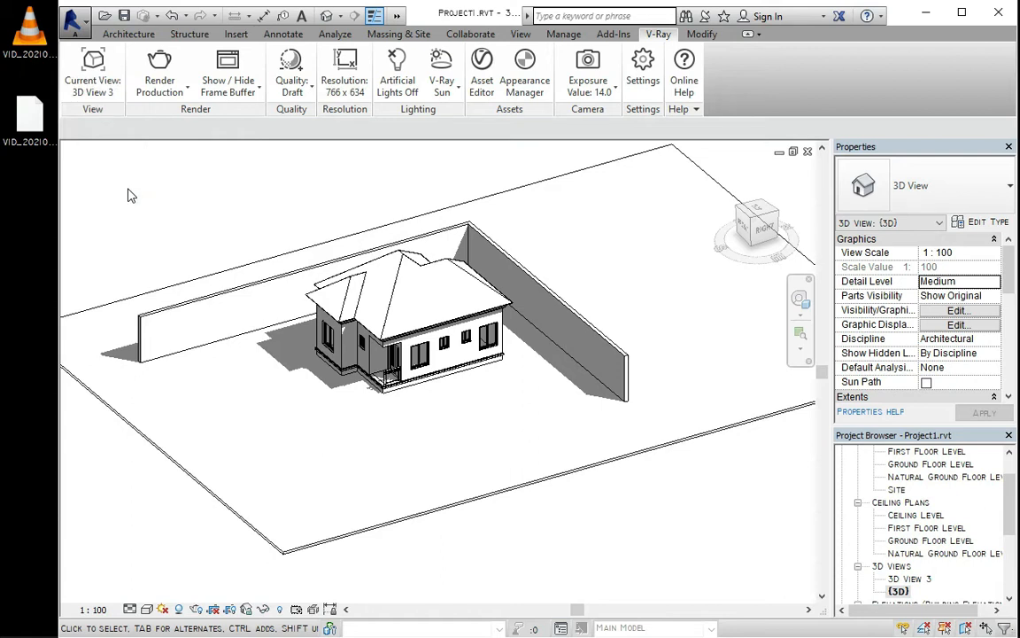
Look over the V-Ray render mode and frame buffer options, and set the render quality to Medium.
left_click(166, 99)
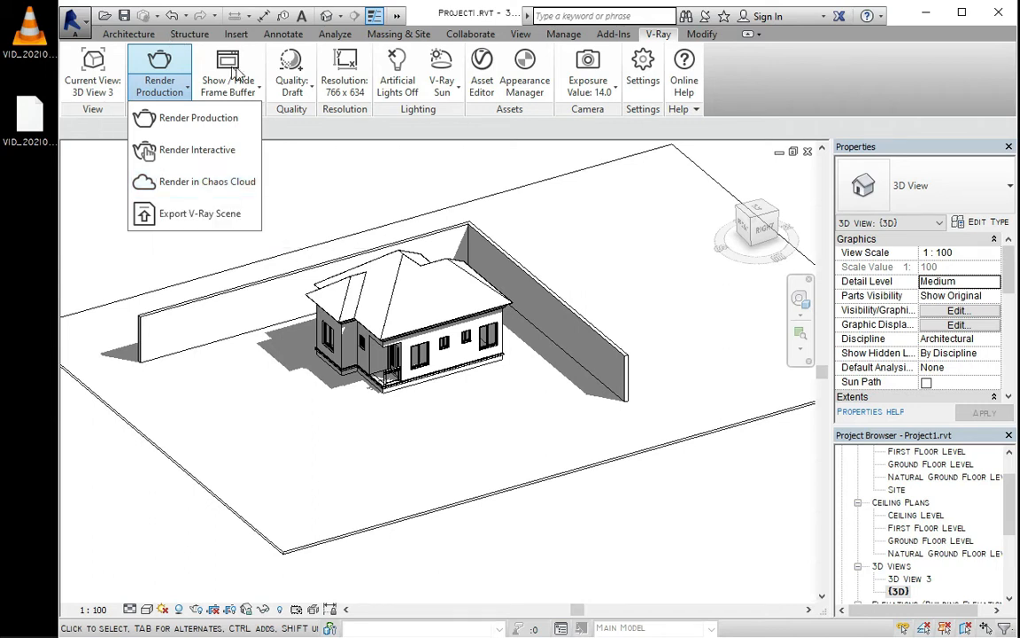
left_click(245, 96)
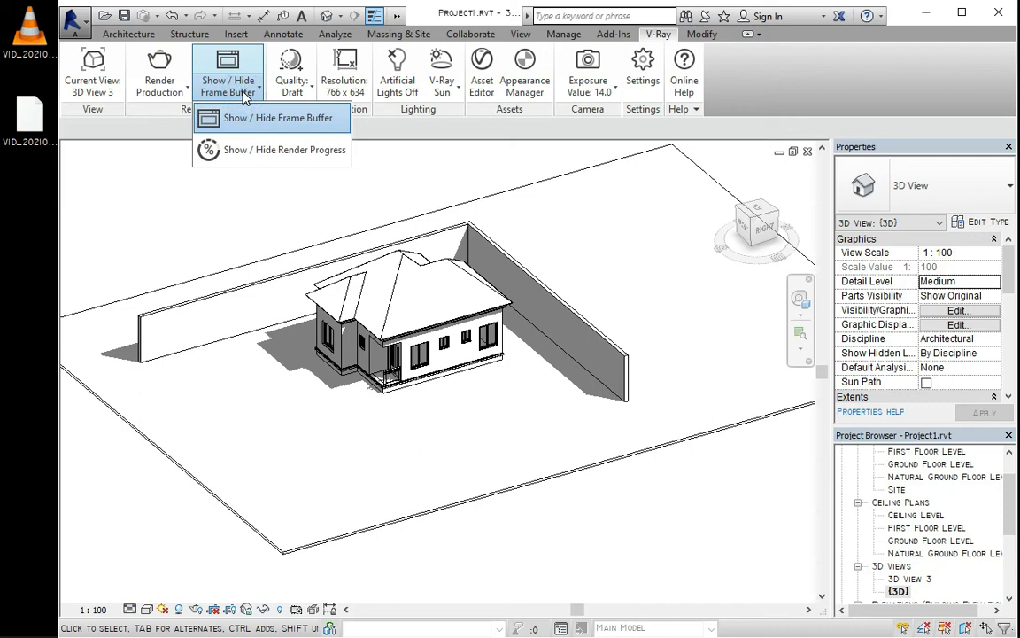
left_click(289, 89)
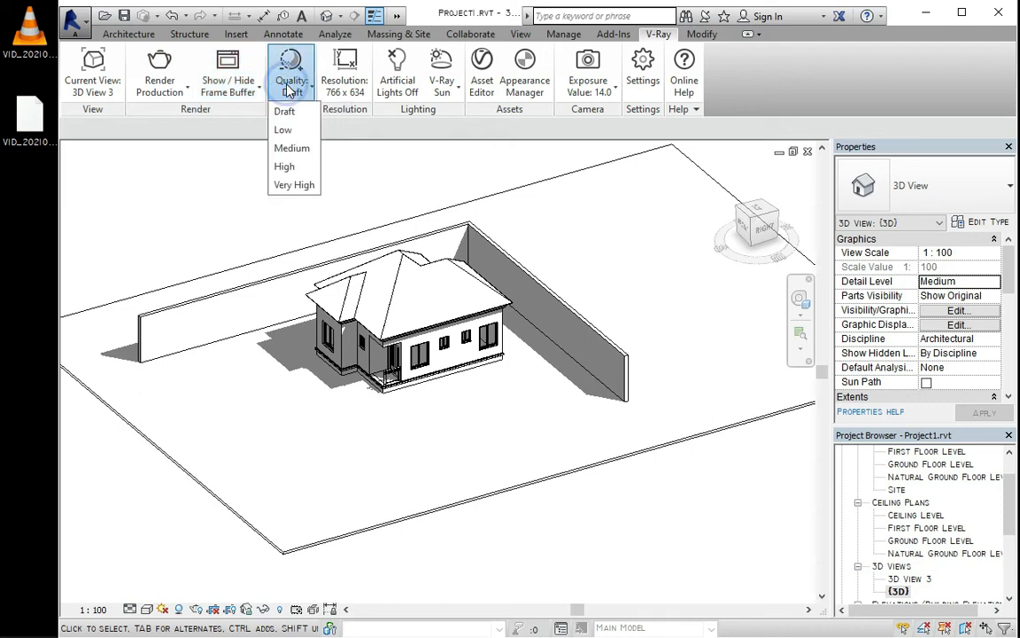
left_click(291, 149)
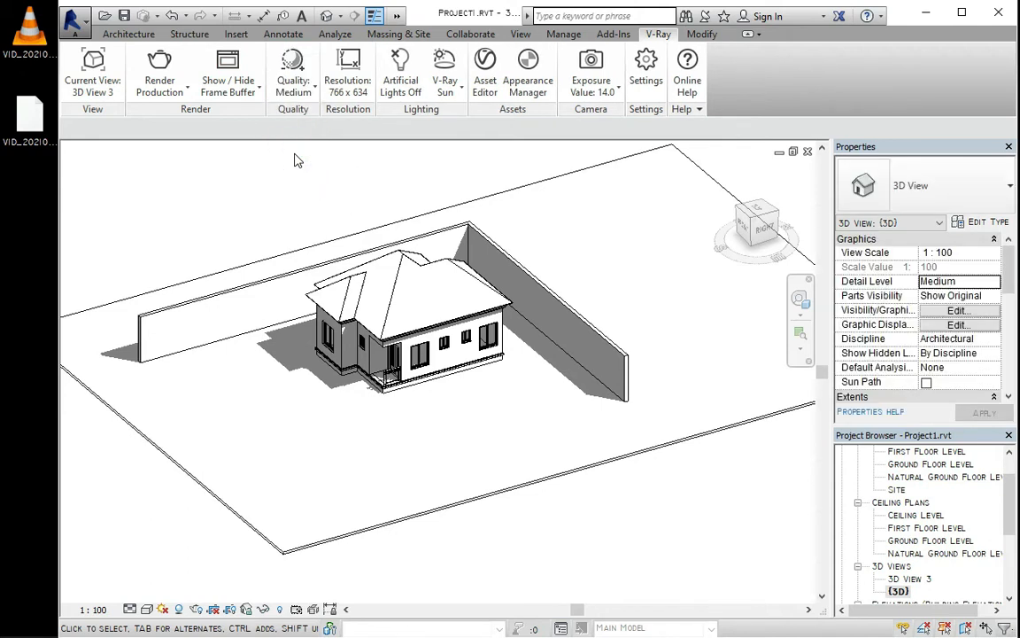
left_click(273, 94)
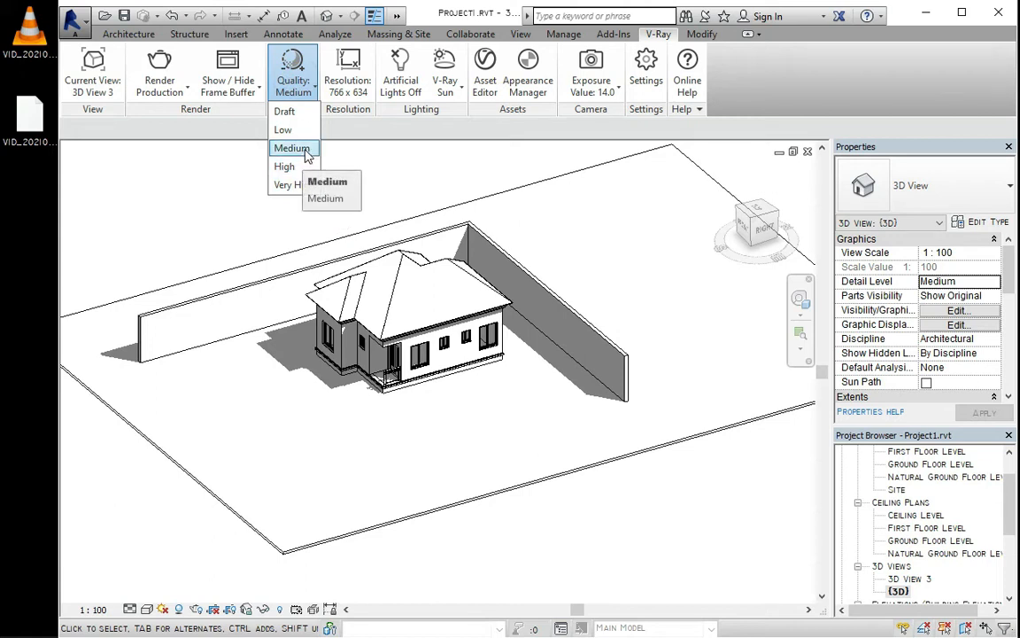
Check the V-Ray resolution and aspect ratio options without altering them, and turn on the artificial lights.
left_click(345, 78)
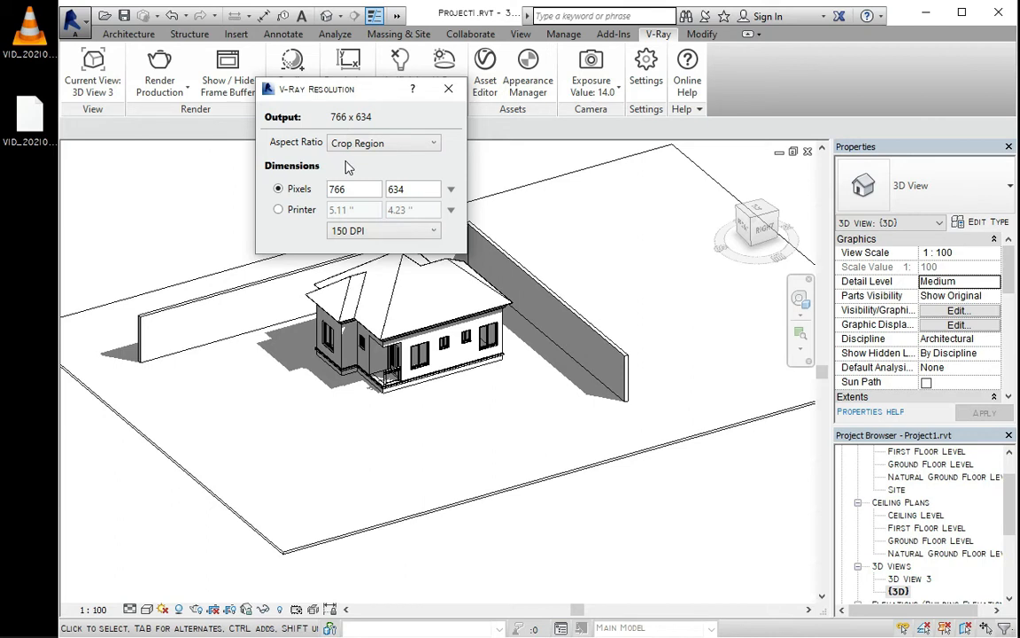
left_click(363, 142)
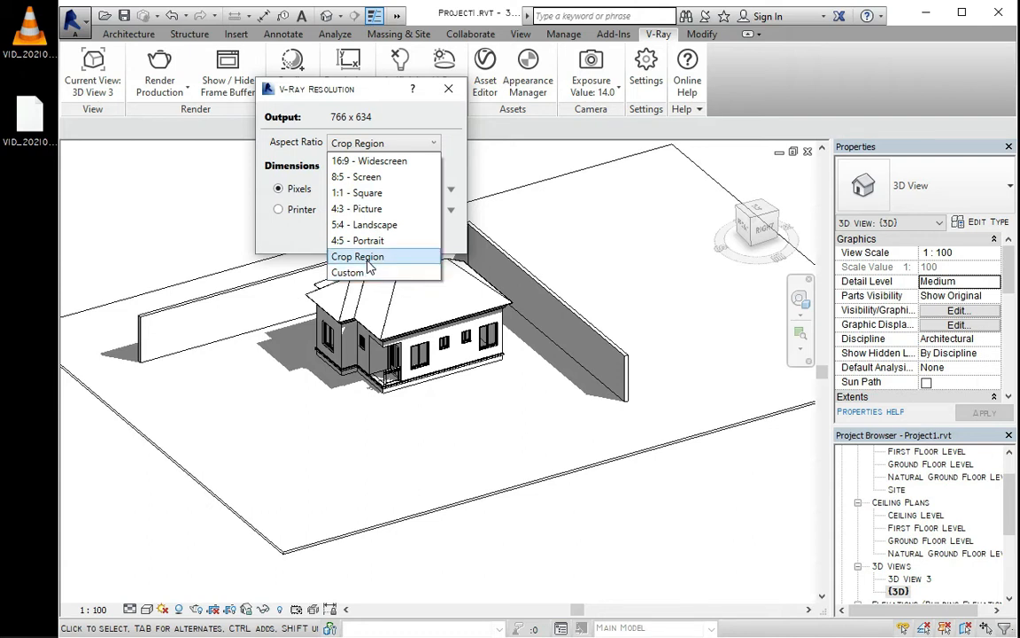
left_click(511, 154)
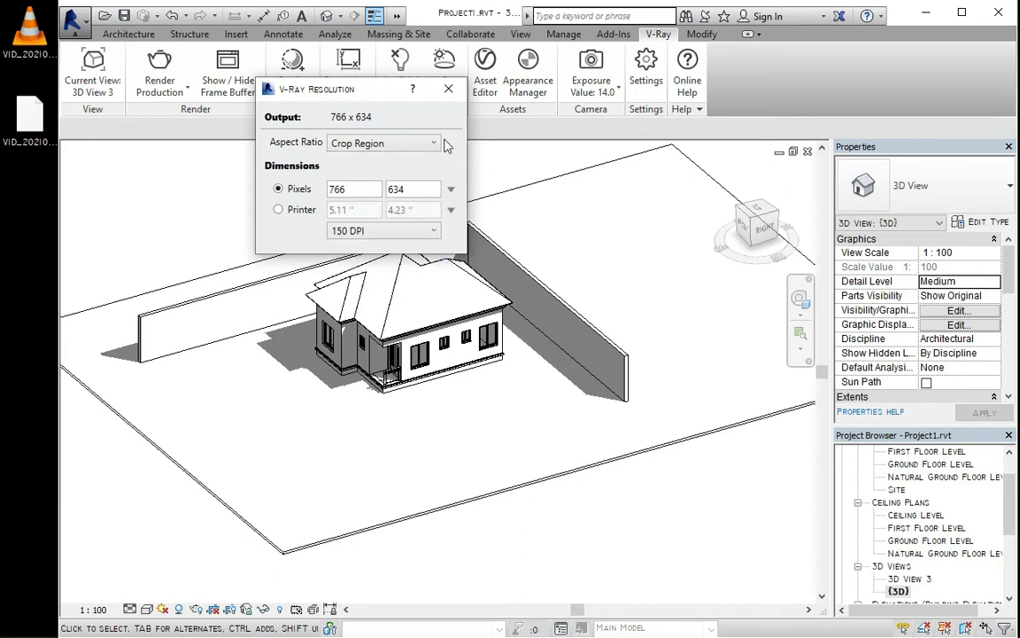
left_click(448, 90)
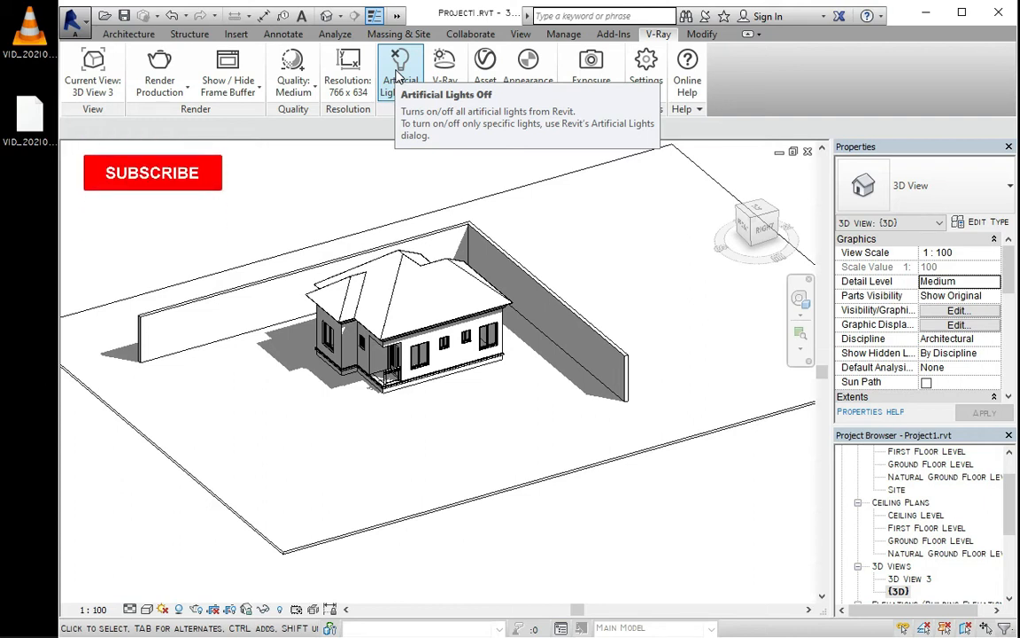
left_click(397, 78)
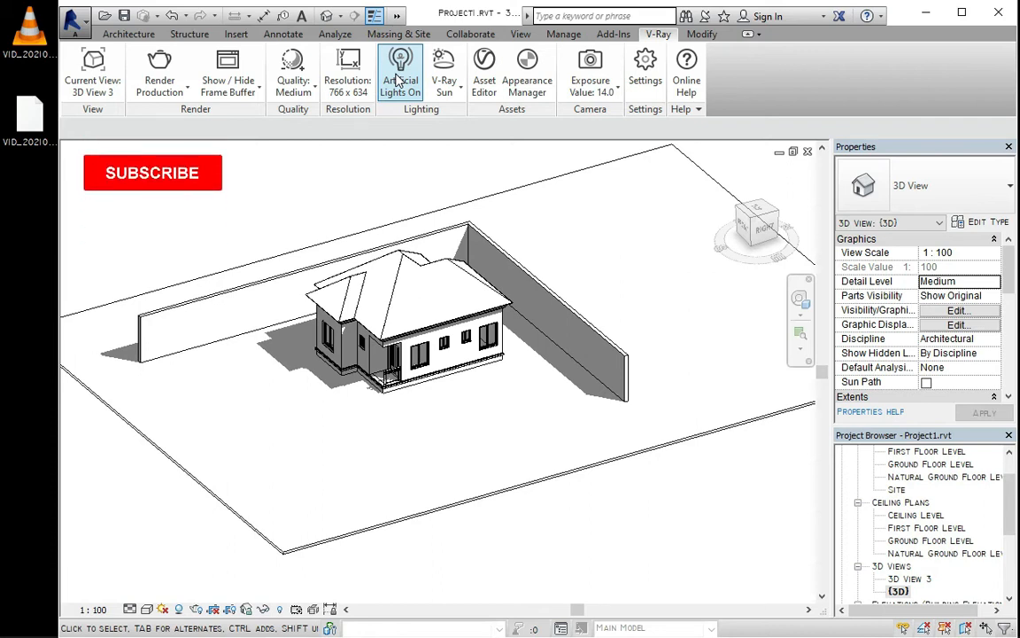
Look at the V-Ray Asset Editor and the V-Ray Appearance Manager, closing each one.
left_click(487, 78)
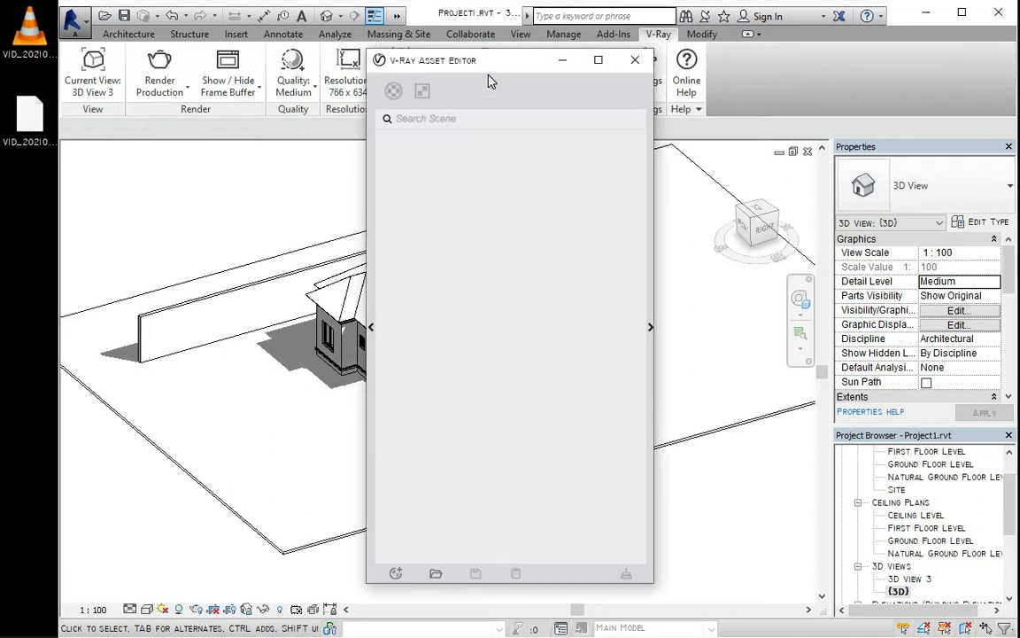
left_click(635, 62)
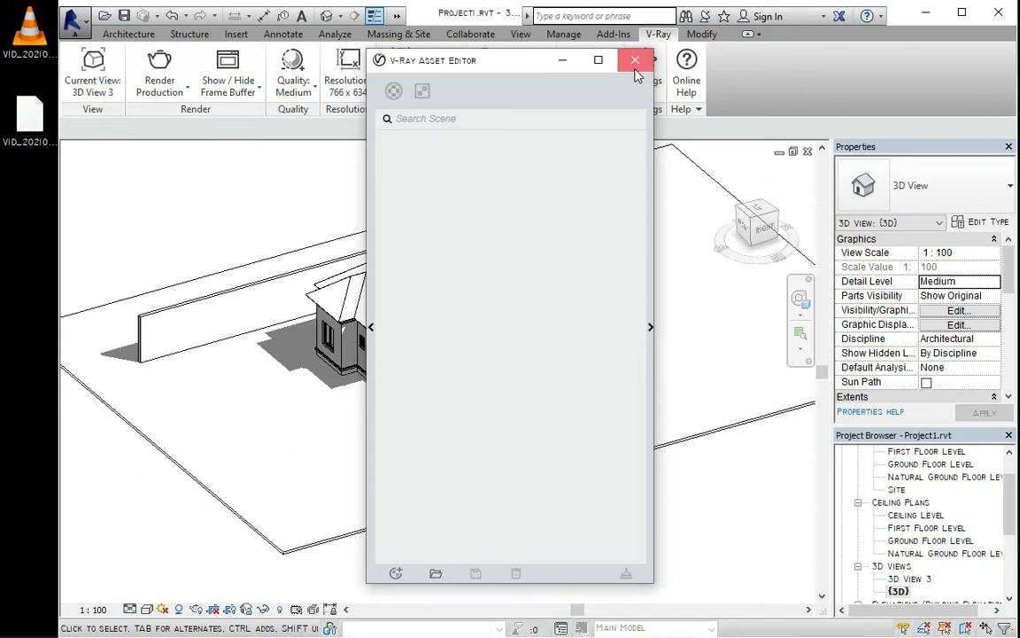
left_click(528, 59)
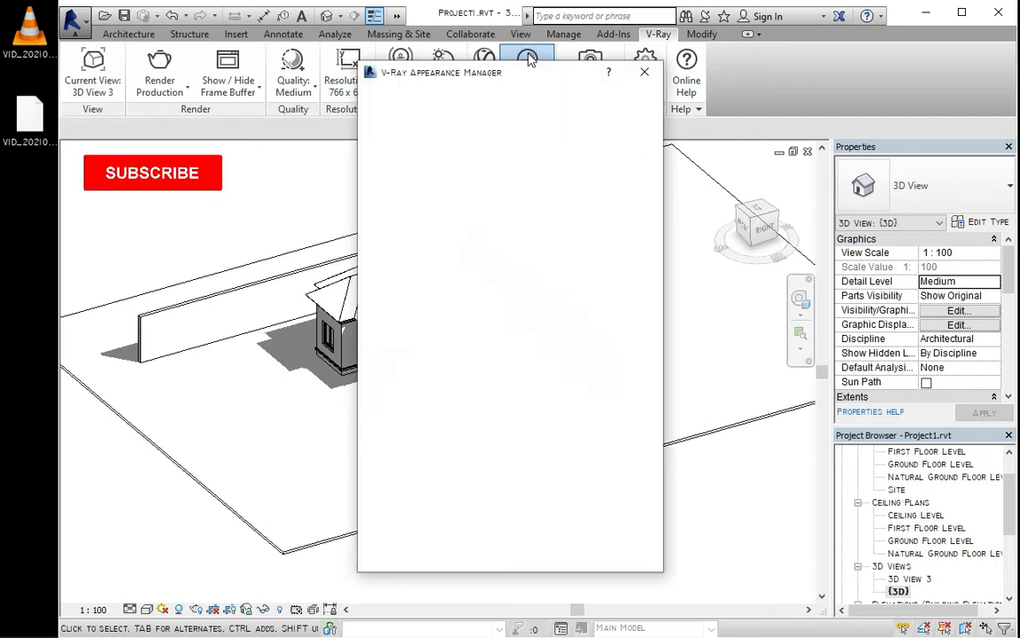
left_click(654, 81)
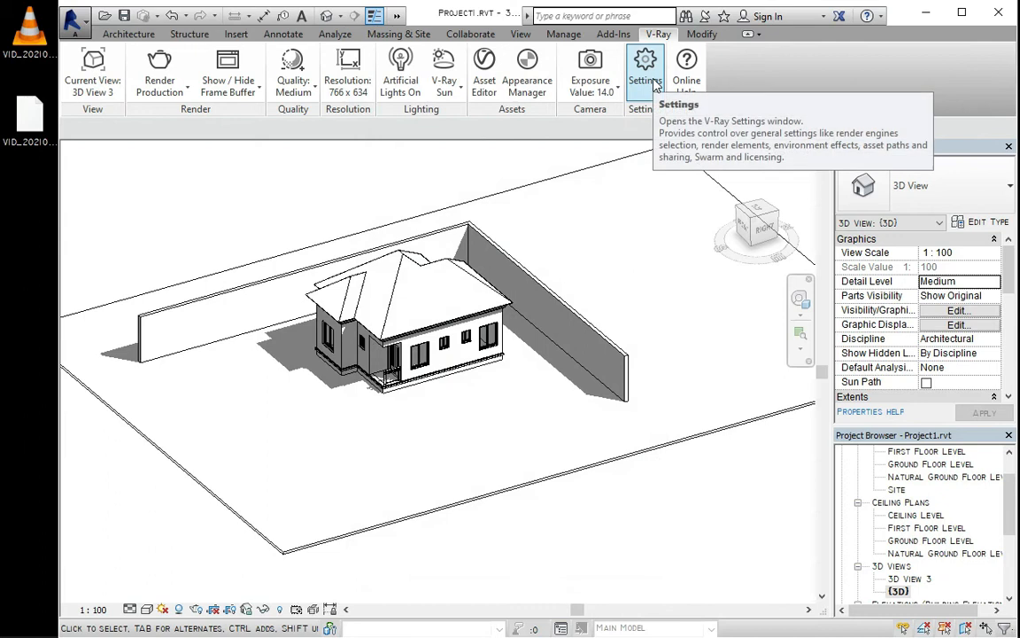
Examine the V-Ray camera's mode, exposure and white balance settings and close them.
left_click(586, 96)
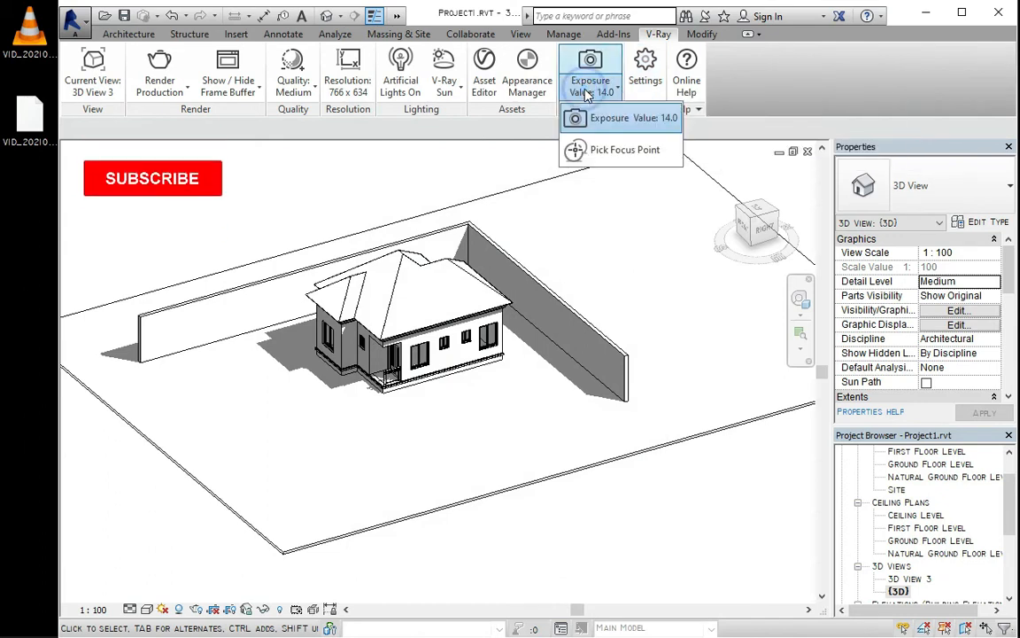
left_click(669, 205)
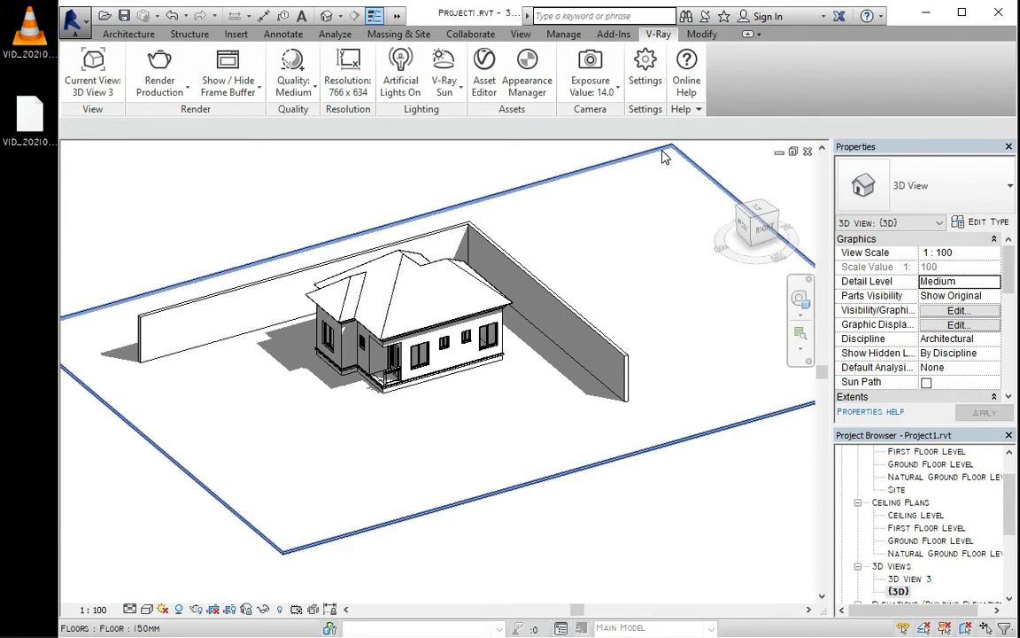
left_click(593, 96)
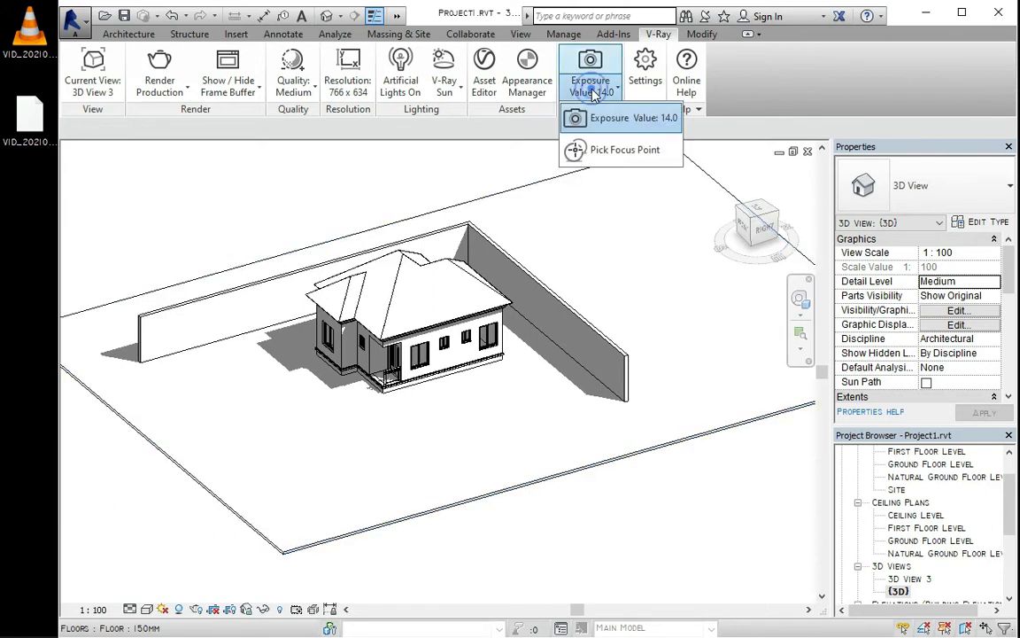
left_click(610, 124)
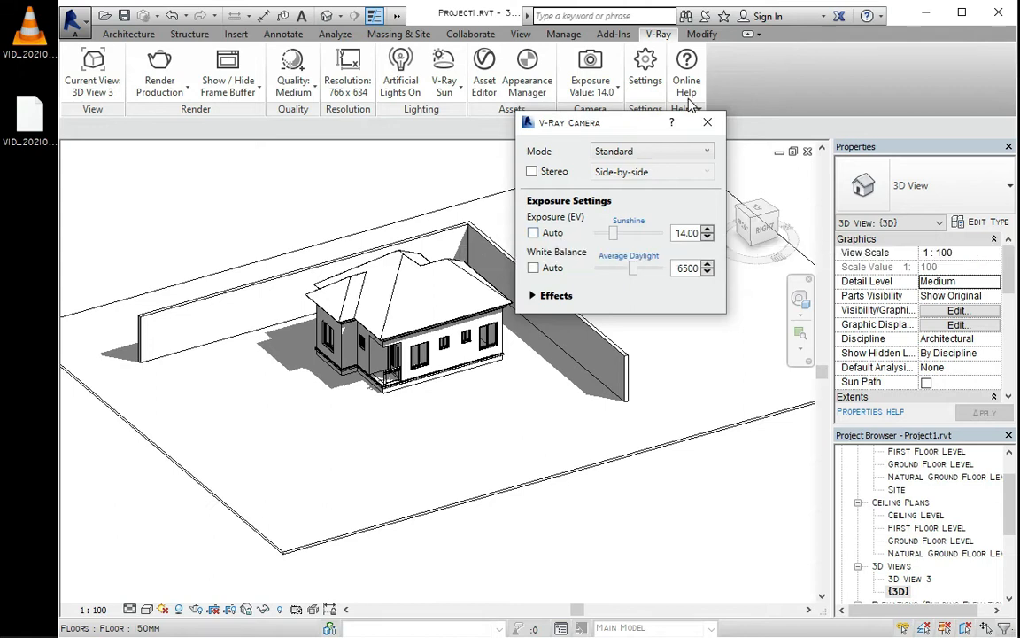
left_click(708, 122)
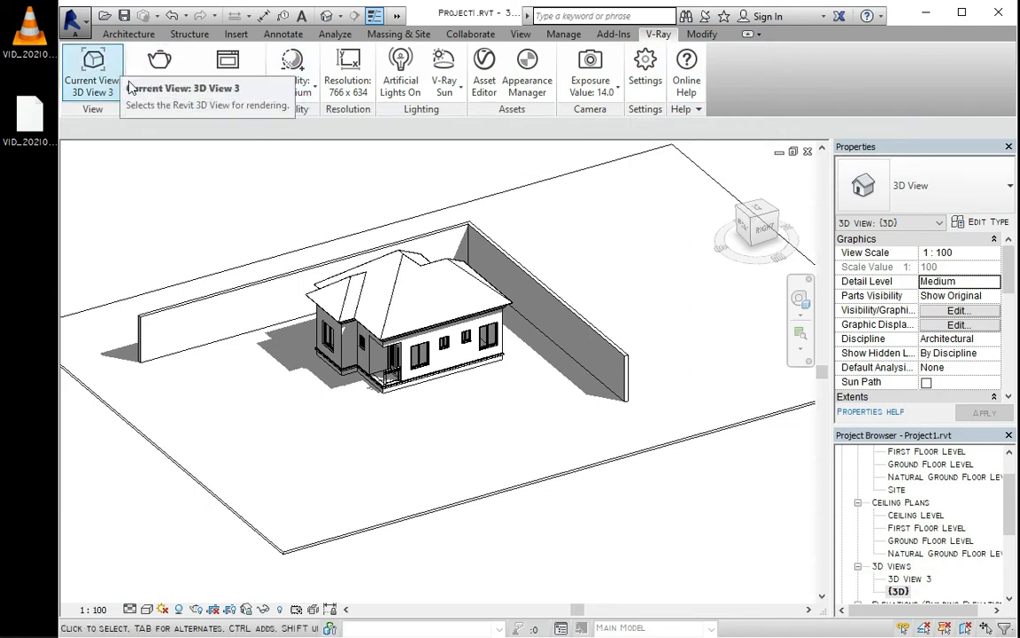
Start an interactive V-Ray render of 3D View 3 and move the frame buffer clear of the render controls.
left_click(159, 86)
left_click(195, 150)
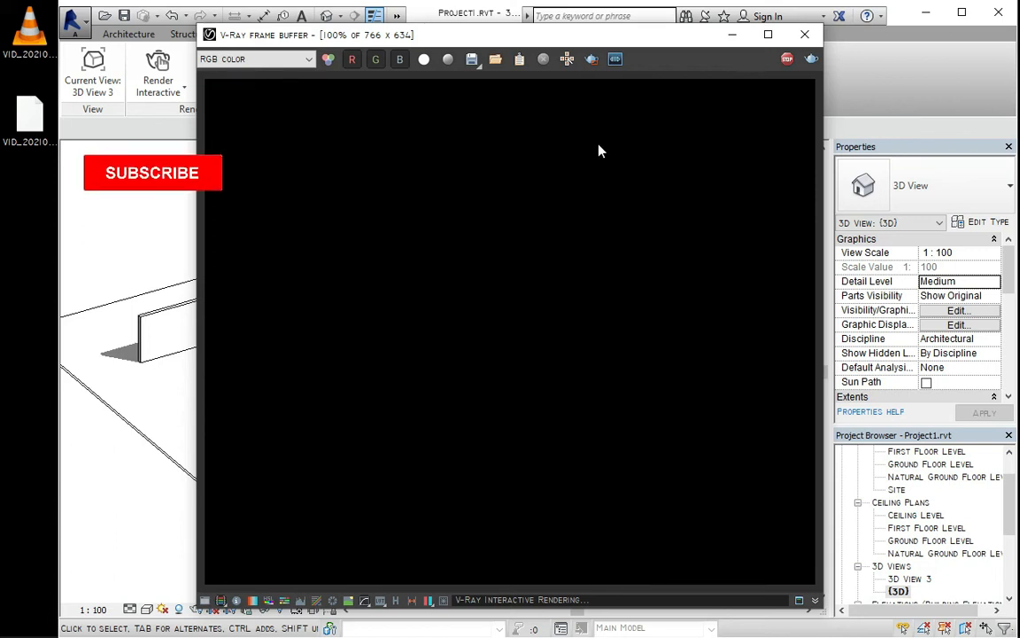
mouse_move(644, 42)
left_mouse_down()
mouse_move(641, 23)
mouse_move(645, 40)
left_mouse_up()
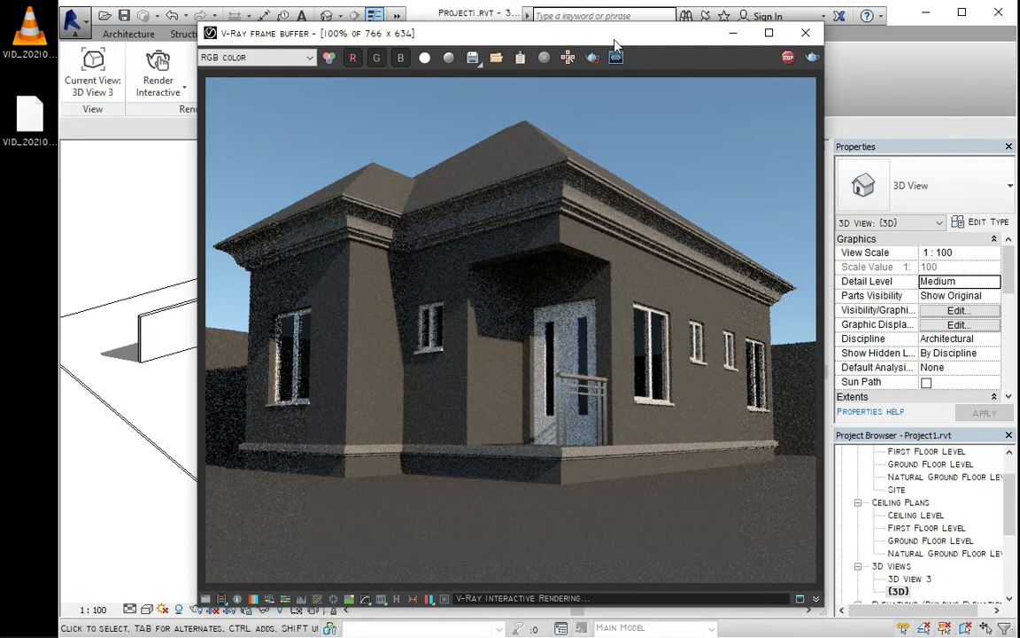
left_click_drag(614, 39, 734, 122)
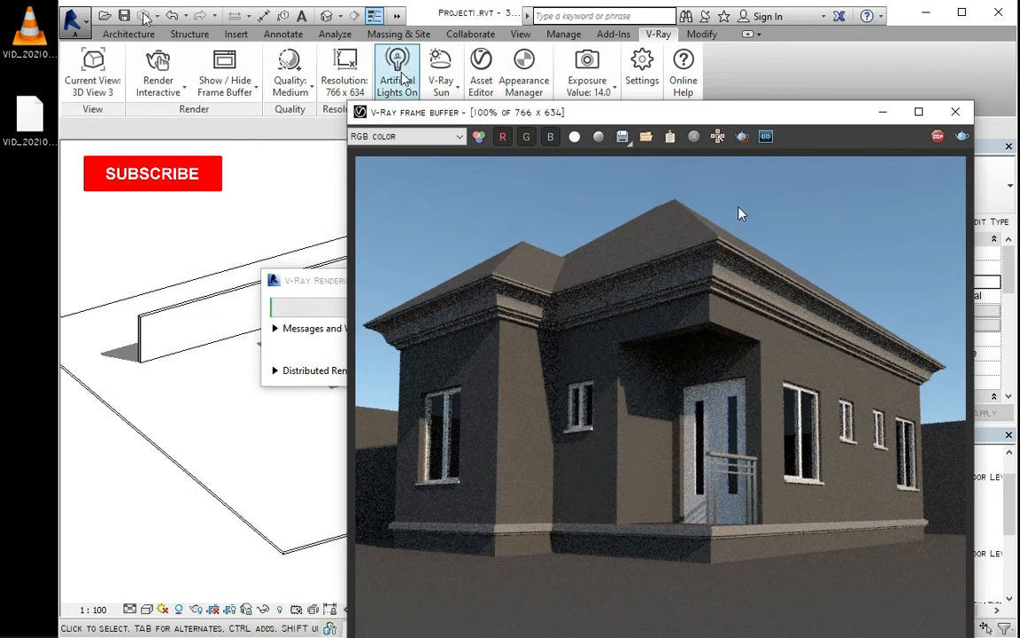
left_click(157, 69)
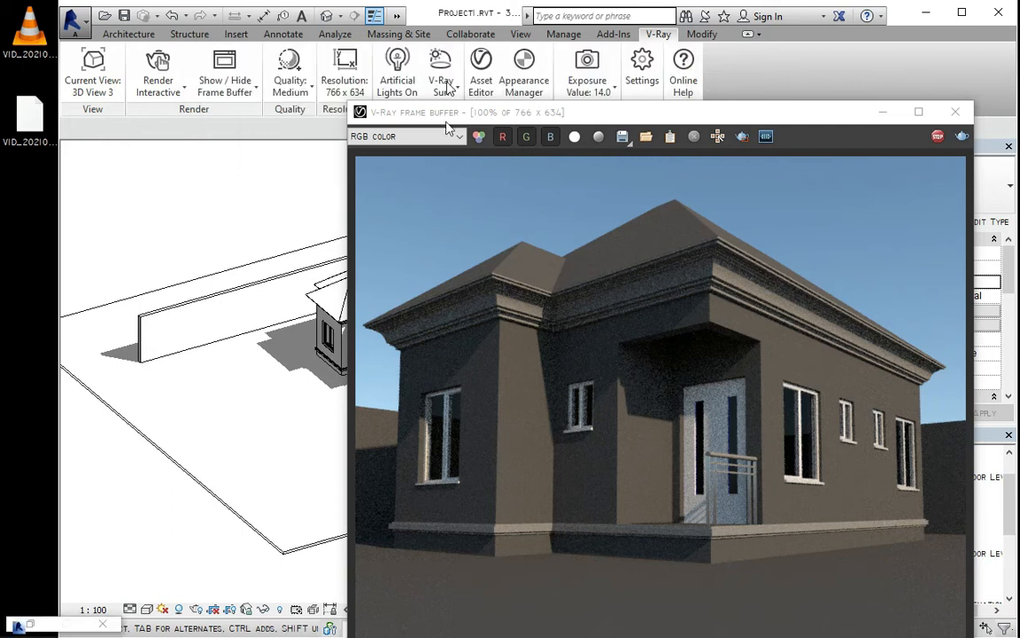
Switch the environment lighting from V-Ray Sun to Dome Light and inspect the effect in the interactive render.
left_click(444, 86)
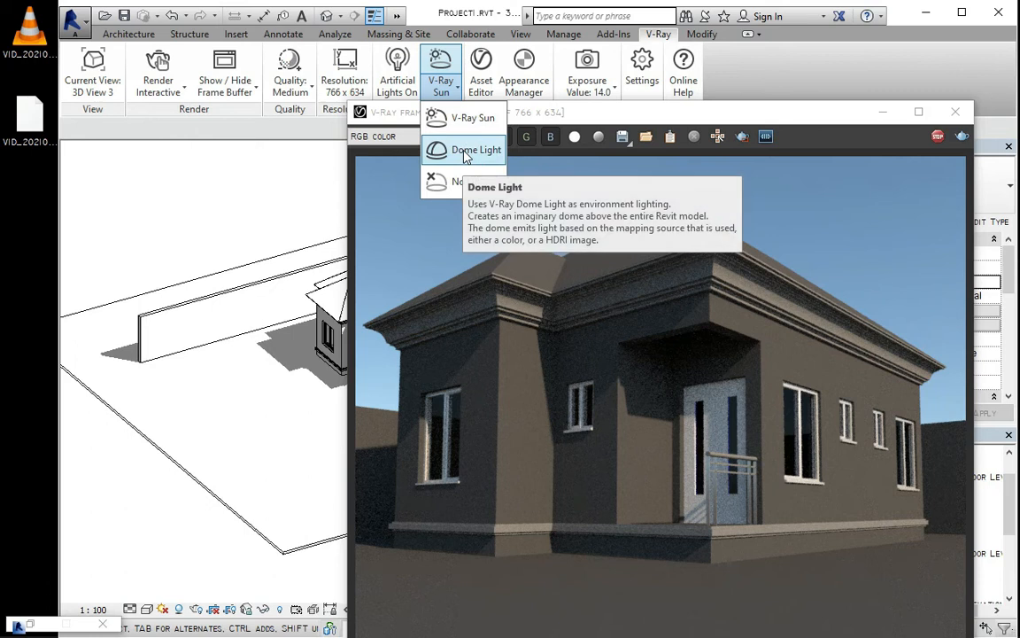
left_click(768, 115)
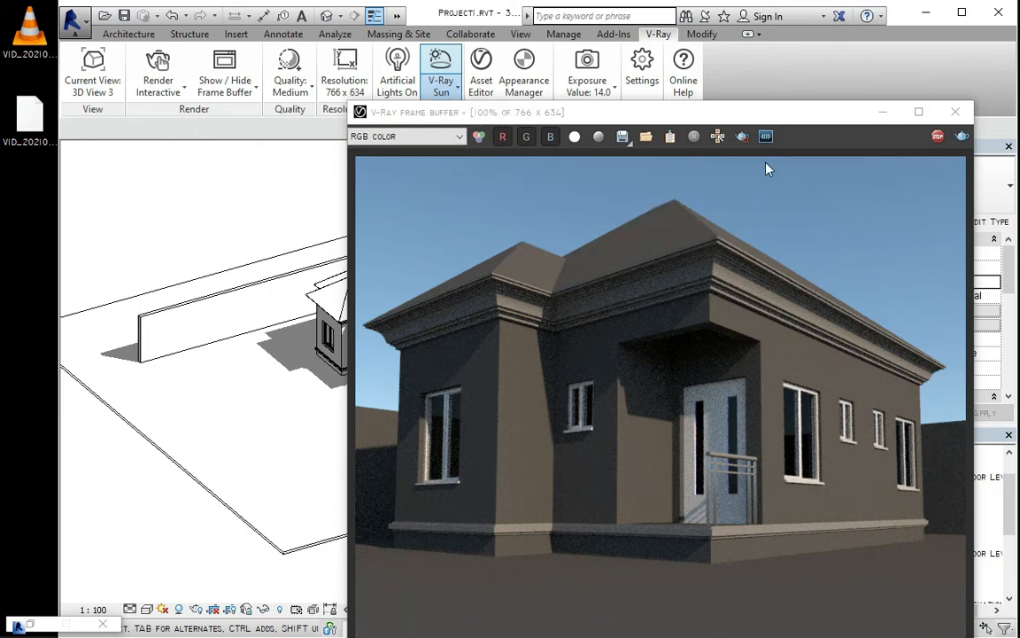
left_click_drag(767, 117, 759, 40)
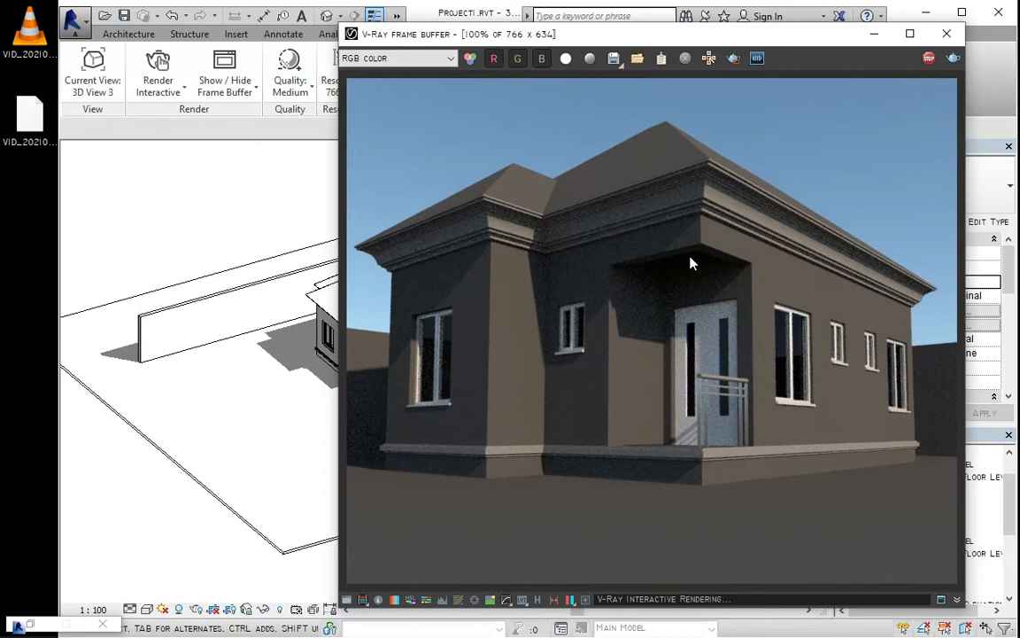
scroll(692, 263, "down", 1)
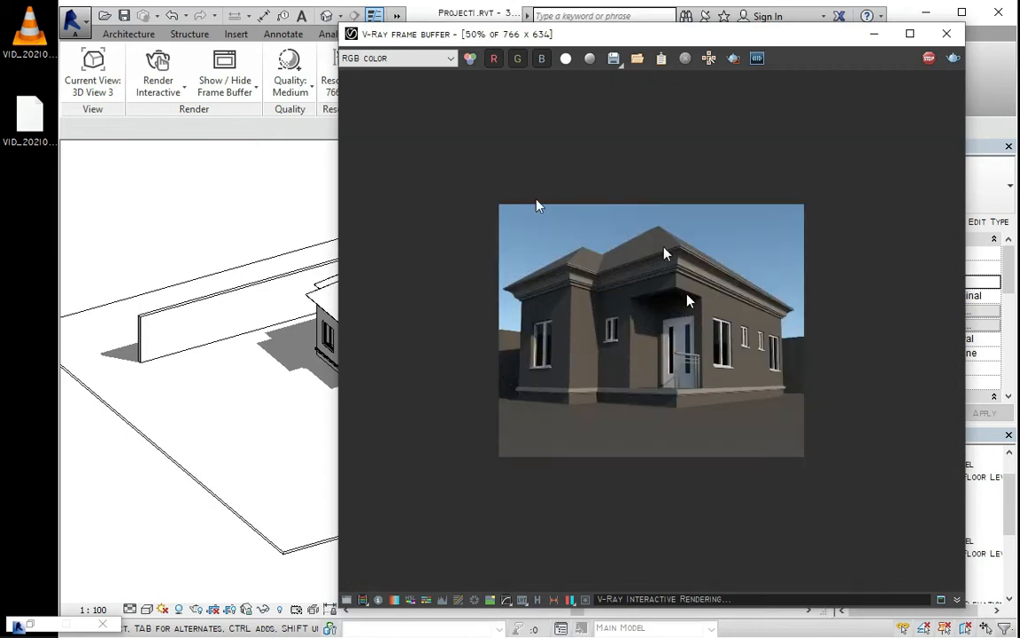
scroll(689, 301, "up", 1)
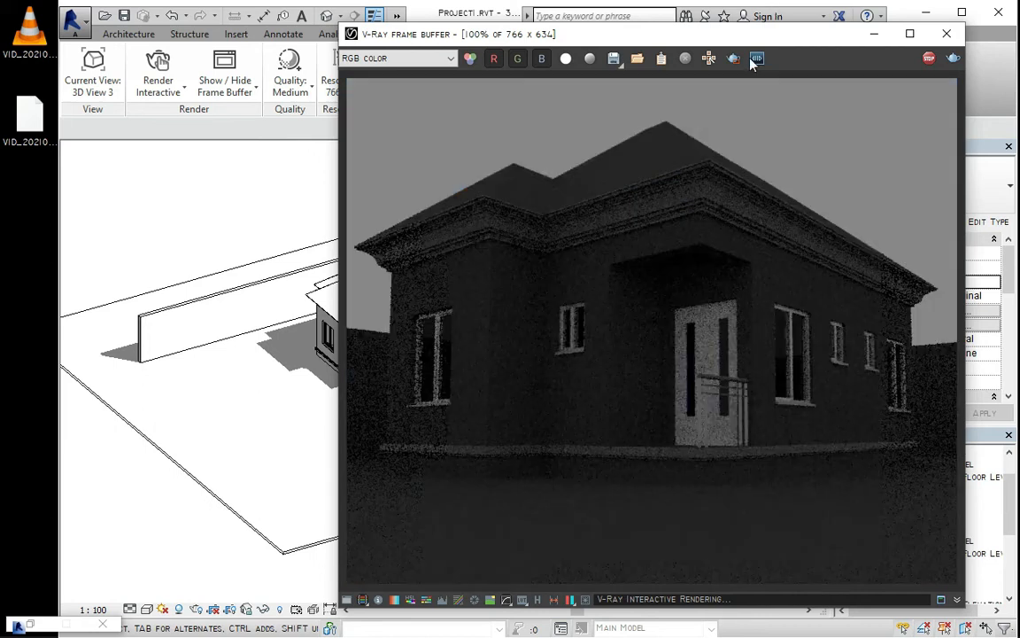
left_click_drag(751, 60, 446, 71)
left_click(442, 61)
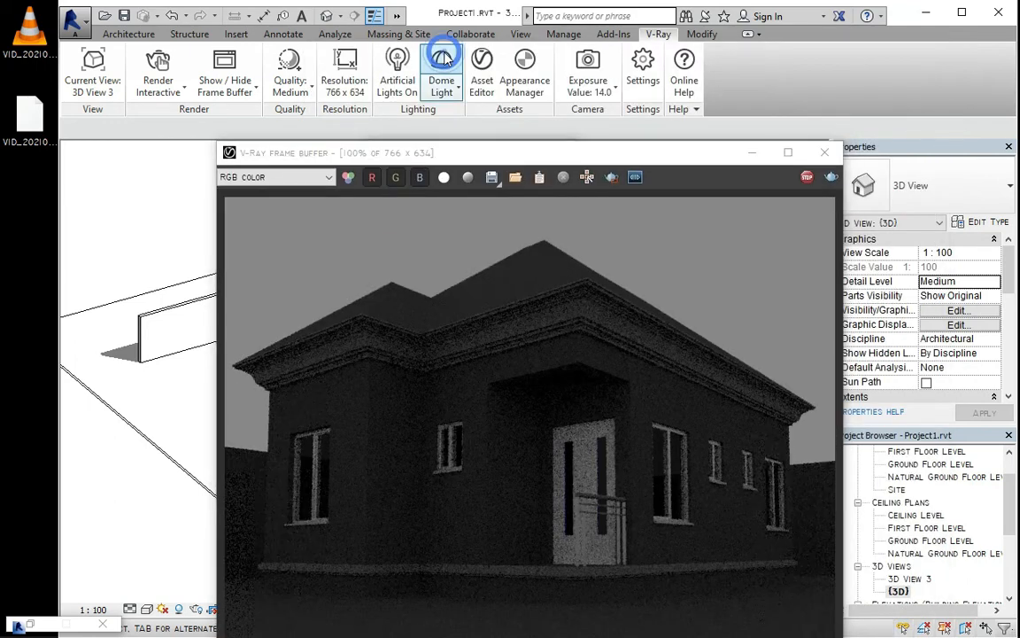
Arrange the frame buffer and V-Ray Lights windows side by side and set the Dome Light intensity to 60.
left_click_drag(625, 153, 590, 279)
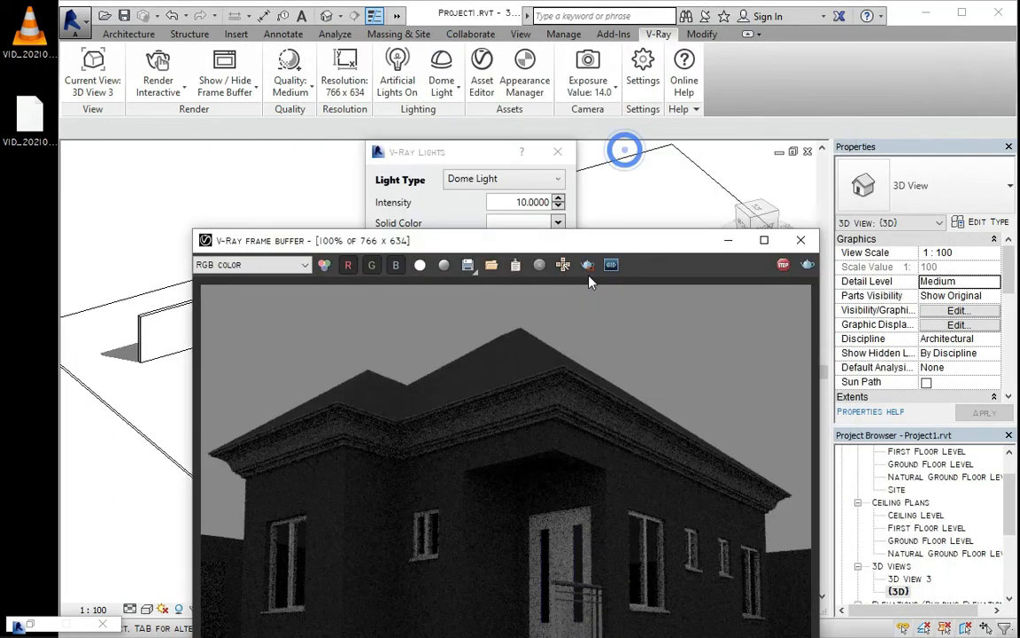
left_click_drag(455, 161, 807, 101)
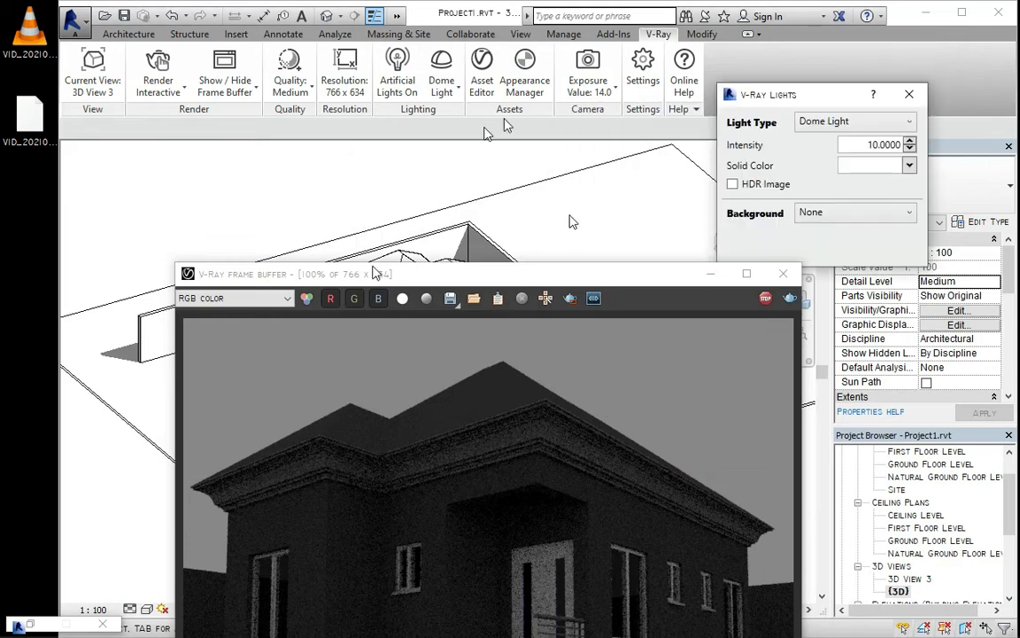
left_click(206, 281)
left_click_drag(168, 98, 92, 34)
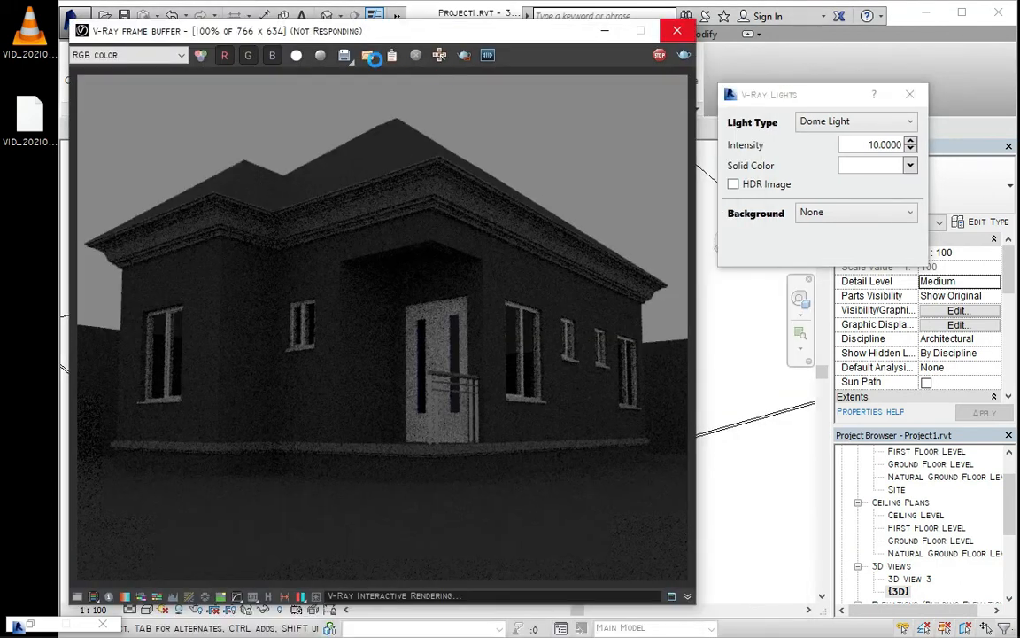
double_click(884, 147)
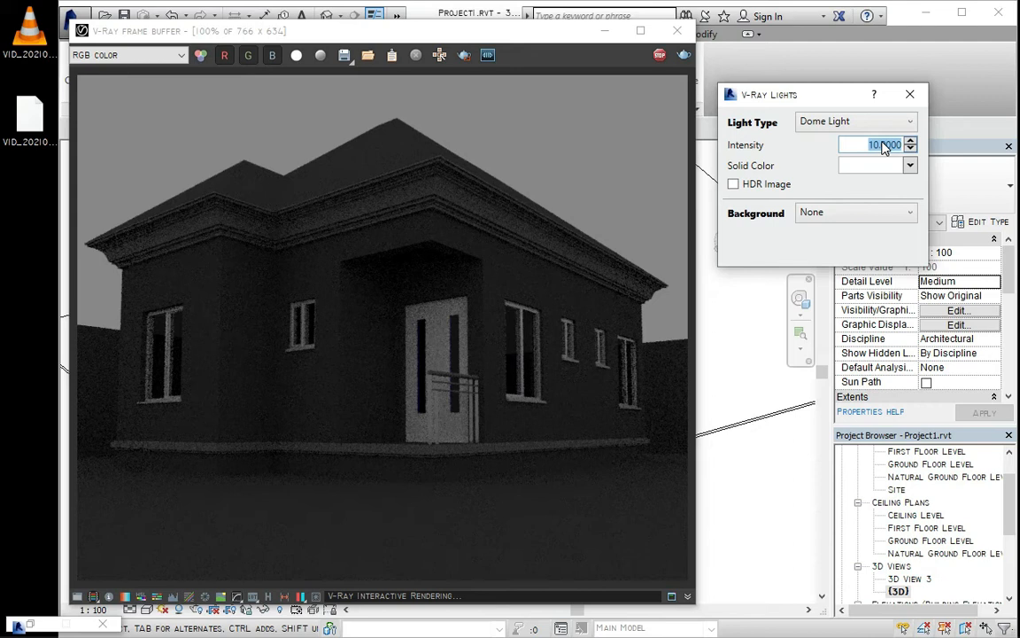
type("60")
key("Return")
Set a custom render background using the Sea Rocks 1 image at a brightness of 60.
left_click(849, 217)
left_click(836, 249)
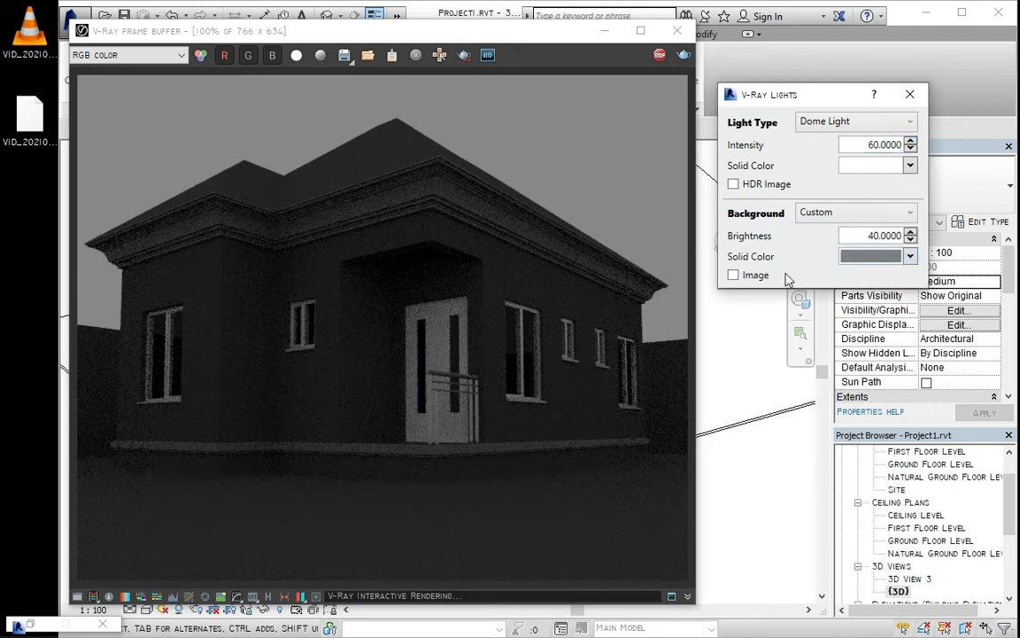
left_click(734, 276)
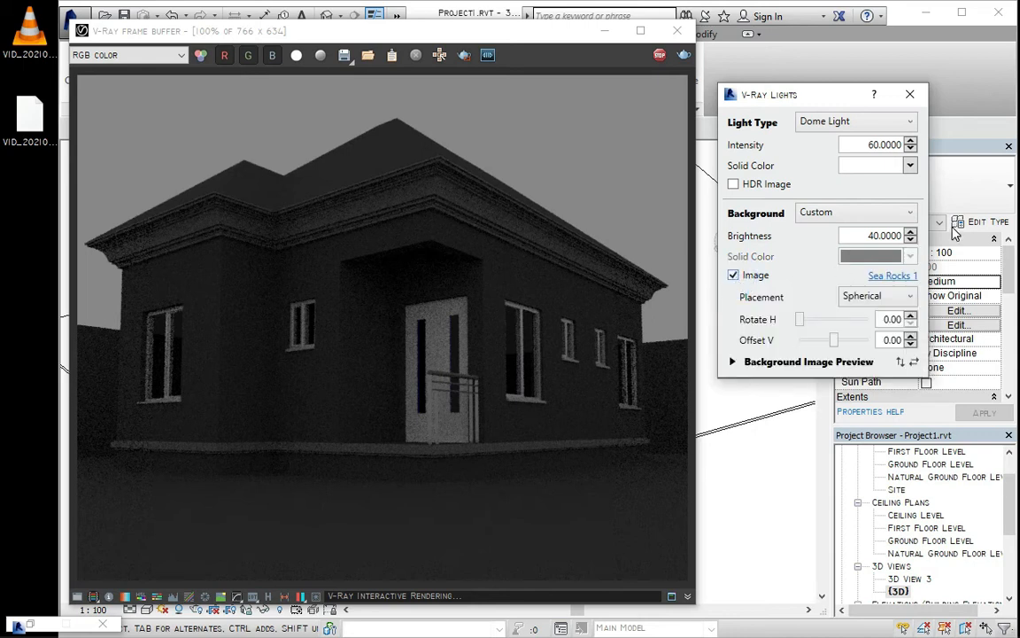
double_click(879, 236)
type("60")
key("Return")
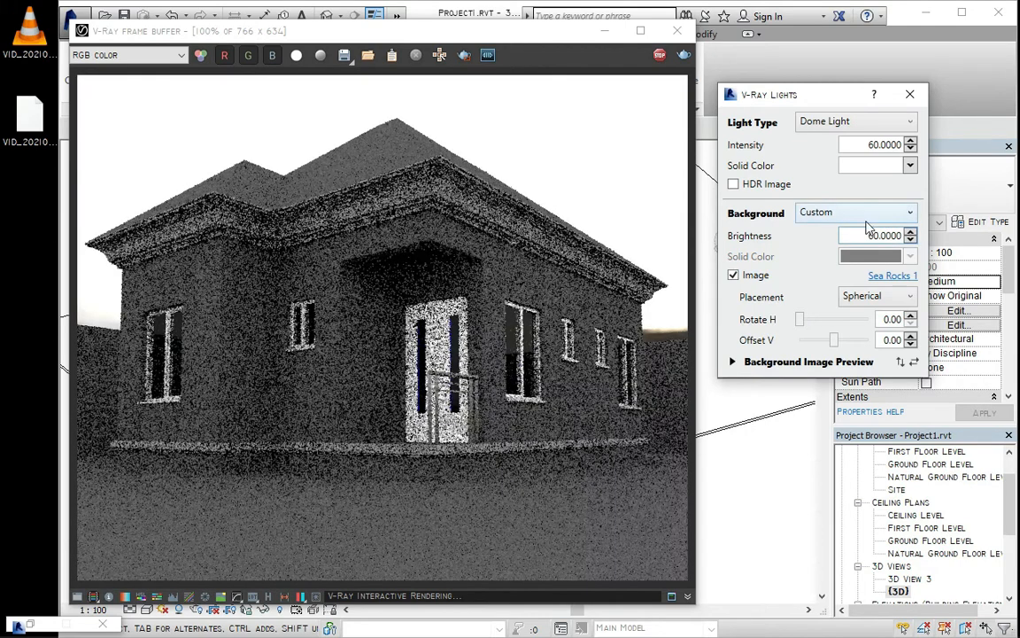
Try the background image with a horizontal rotation of about 162.8 and a vertical offset of about -30.7.
left_click_drag(480, 41, 512, 45)
left_click_drag(793, 97, 870, 103)
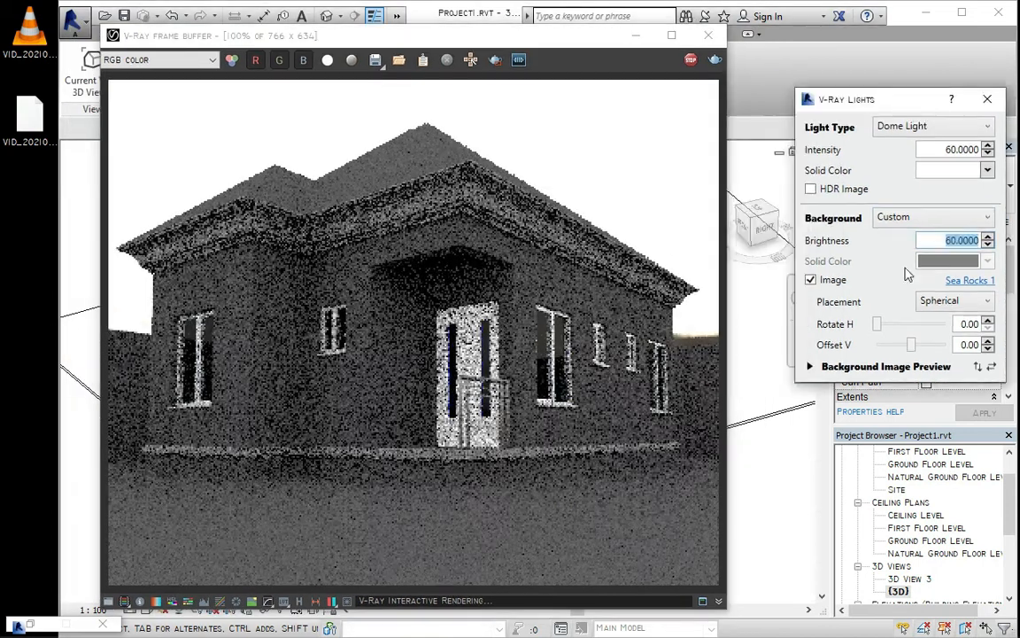
left_click_drag(878, 324, 904, 324)
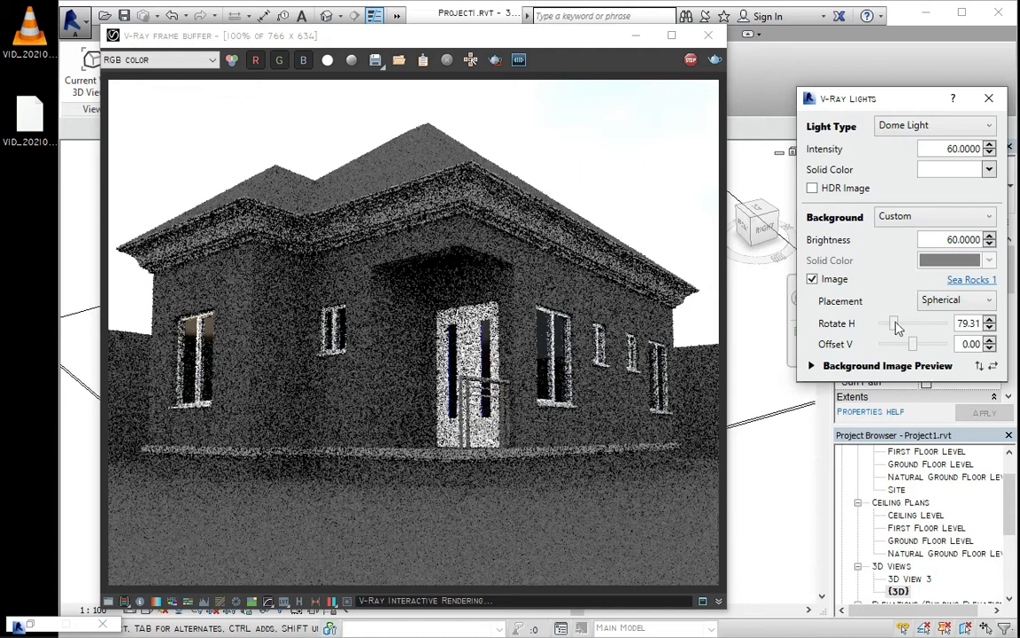
left_click_drag(896, 325, 910, 324)
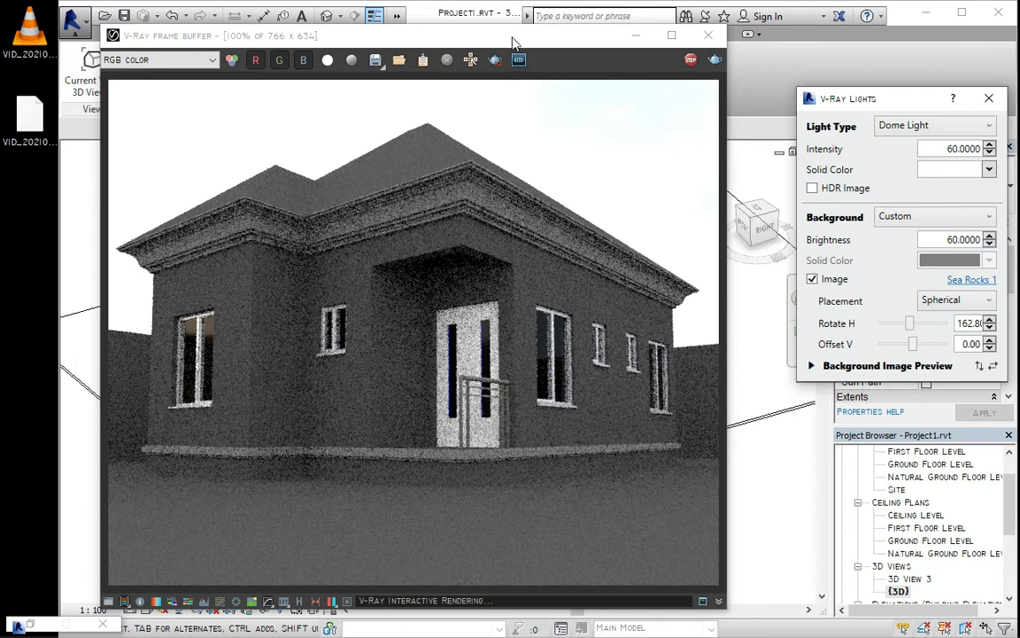
mouse_move(531, 40)
left_mouse_down()
mouse_move(540, 27)
mouse_move(530, 18)
left_mouse_up()
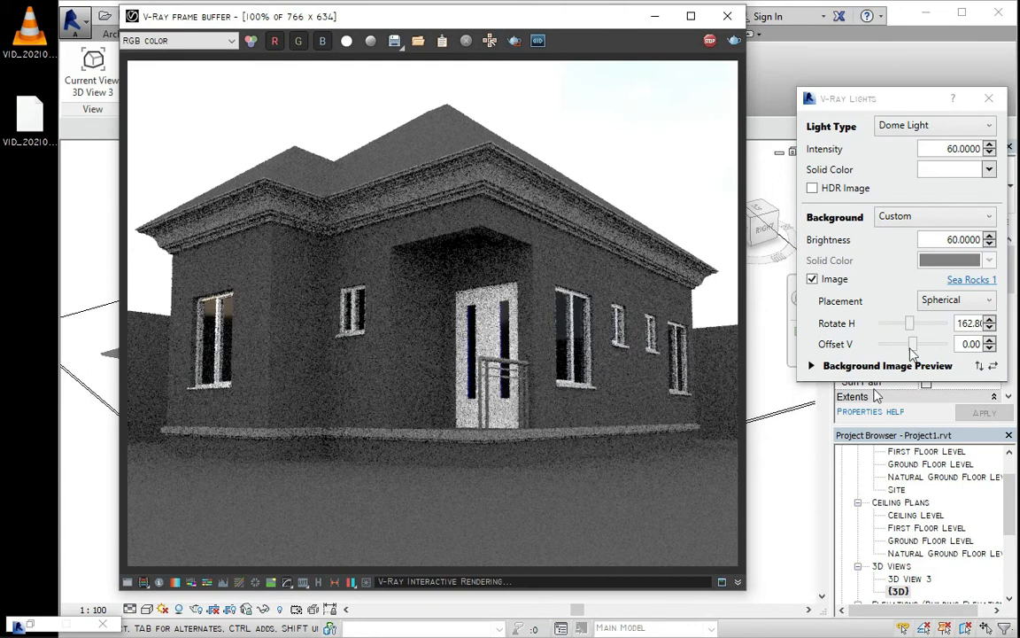
left_click_drag(912, 343, 900, 359)
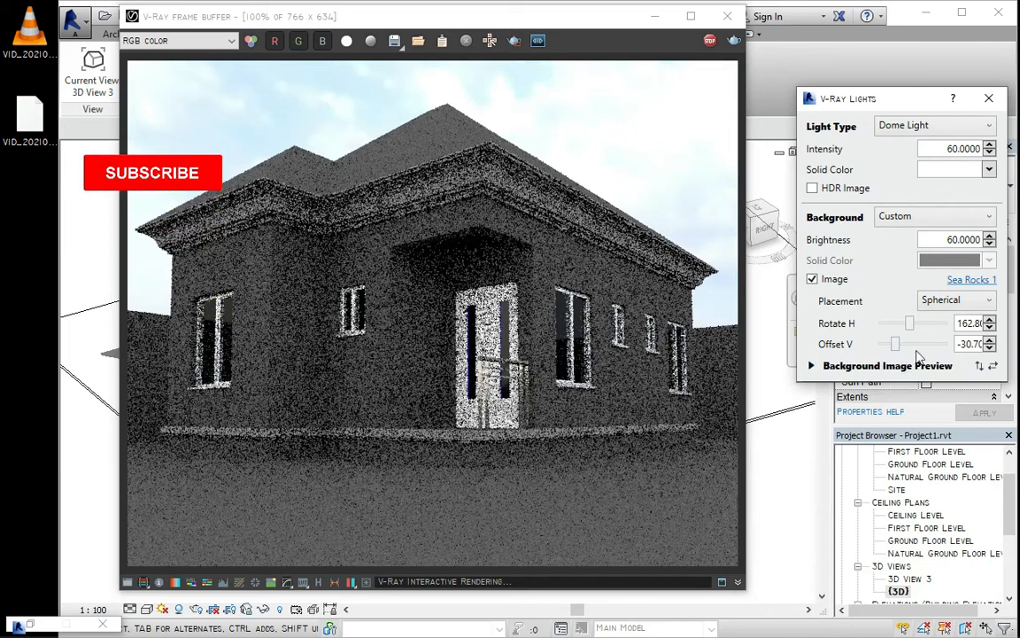
Adjust the background image to a vertical offset of 12.56 and a horizontal rotation of about 247.2 so the sky sits behind the house.
left_click_drag(910, 323, 919, 323)
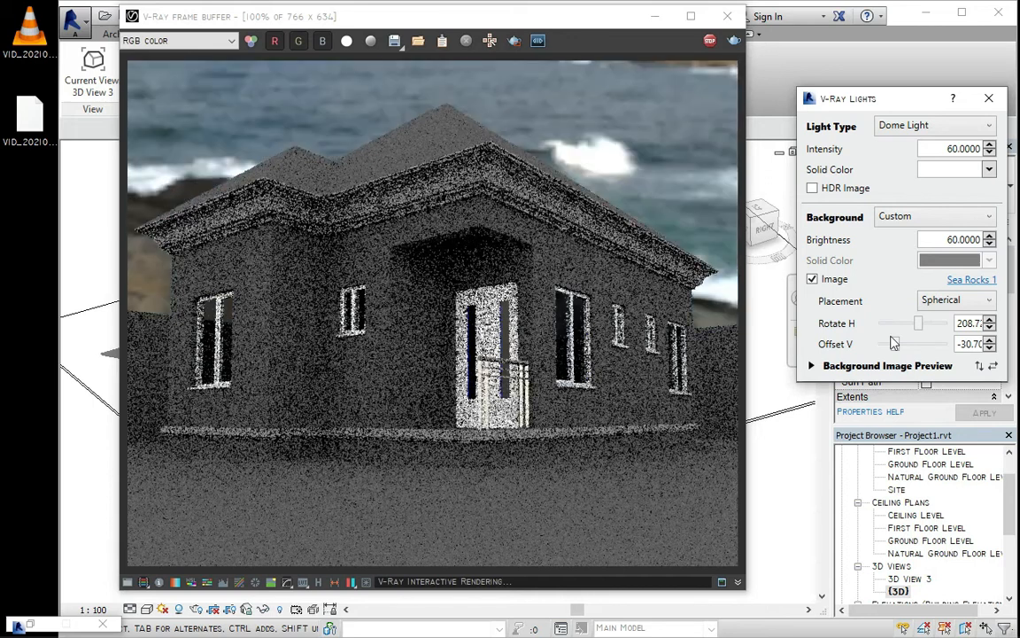
left_click_drag(919, 323, 906, 323)
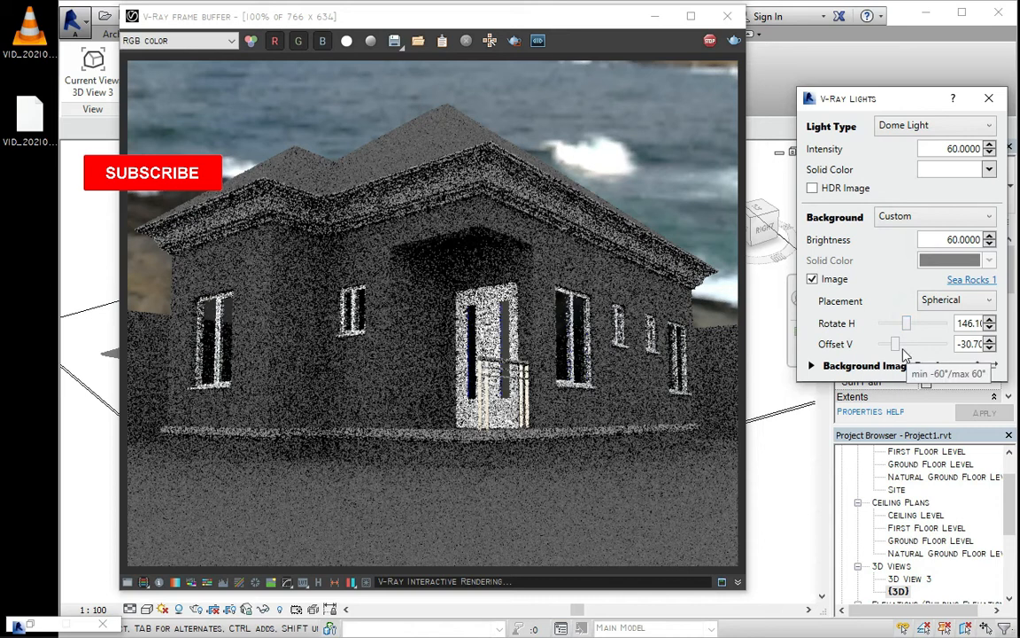
left_click_drag(898, 342, 925, 344)
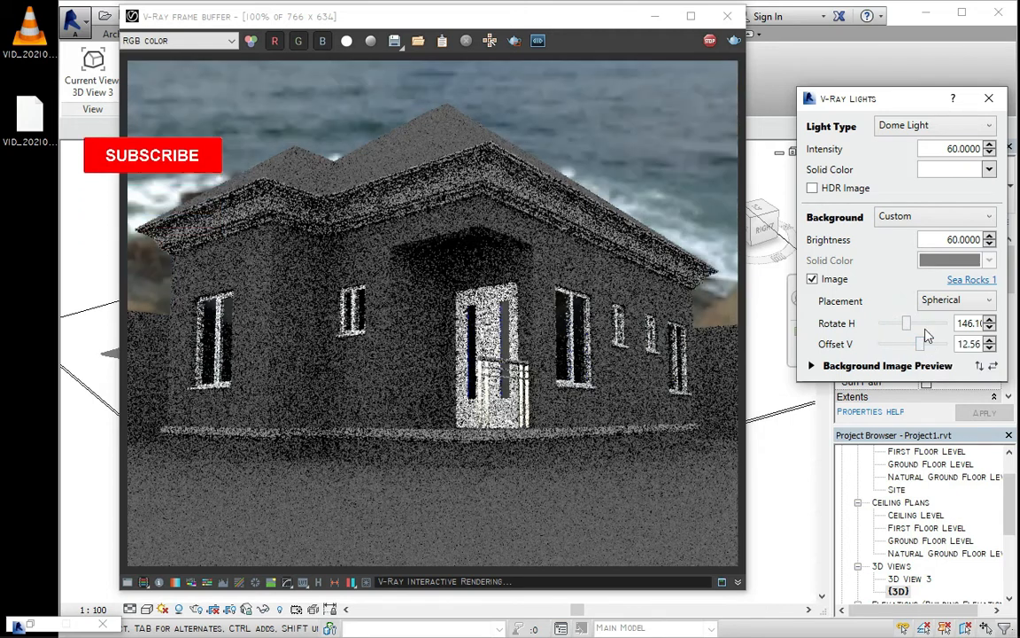
left_click(927, 326)
left_click_drag(911, 326, 935, 328)
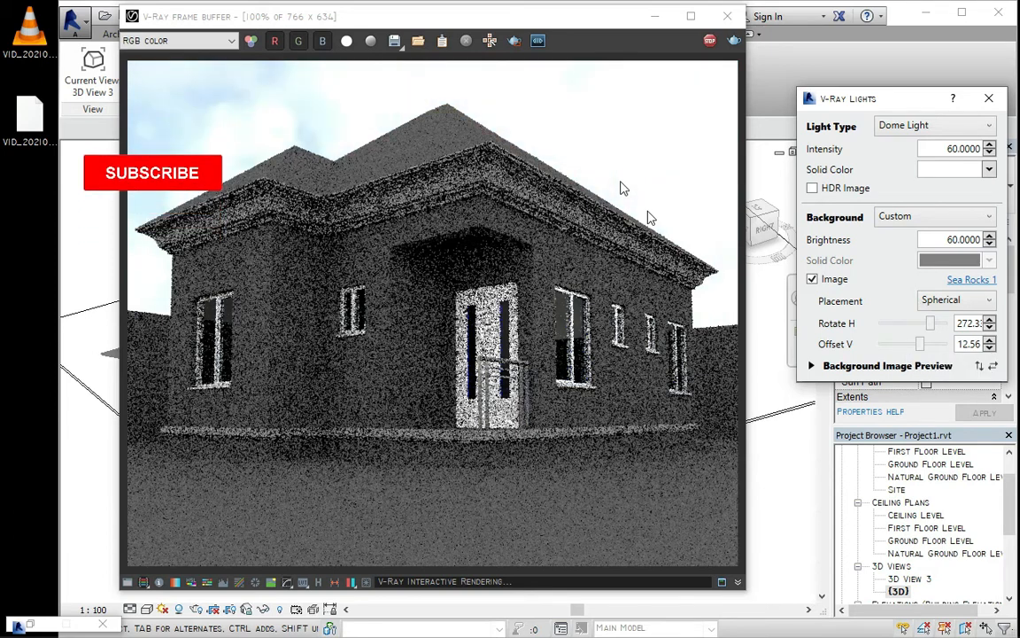
left_click_drag(930, 324, 925, 323)
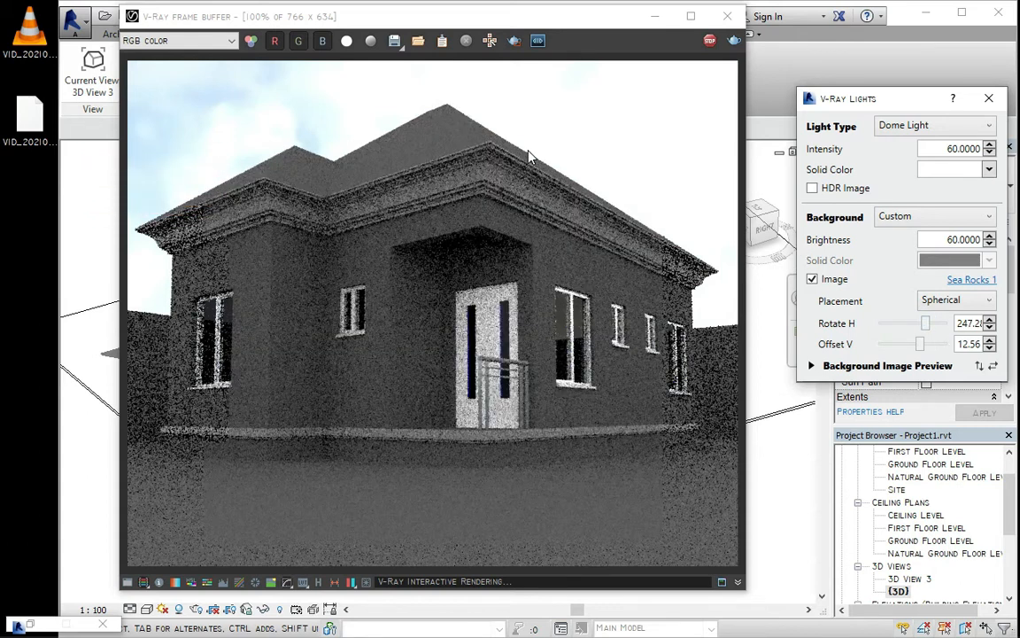
Try the Dome Light's HDR image and turn it off again, and look through the background image selection without choosing a file.
left_click(813, 189)
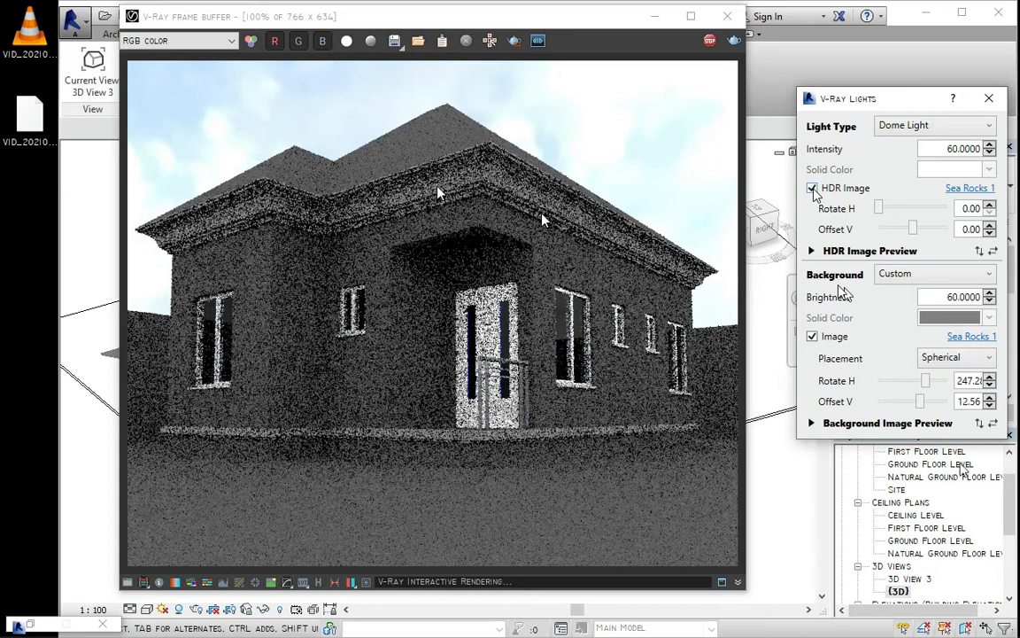
left_click(812, 188)
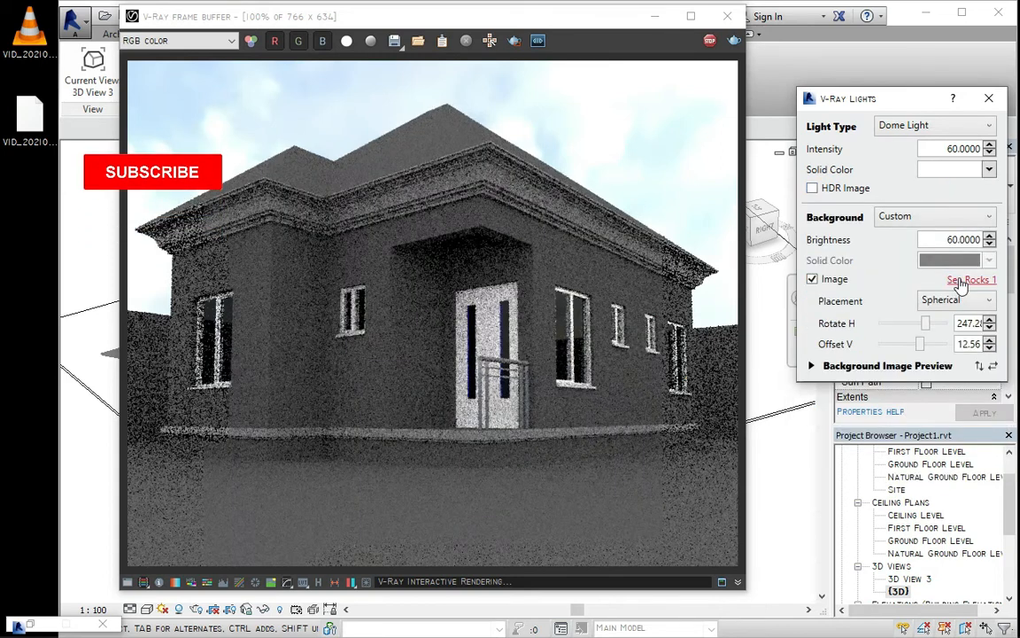
left_click(965, 280)
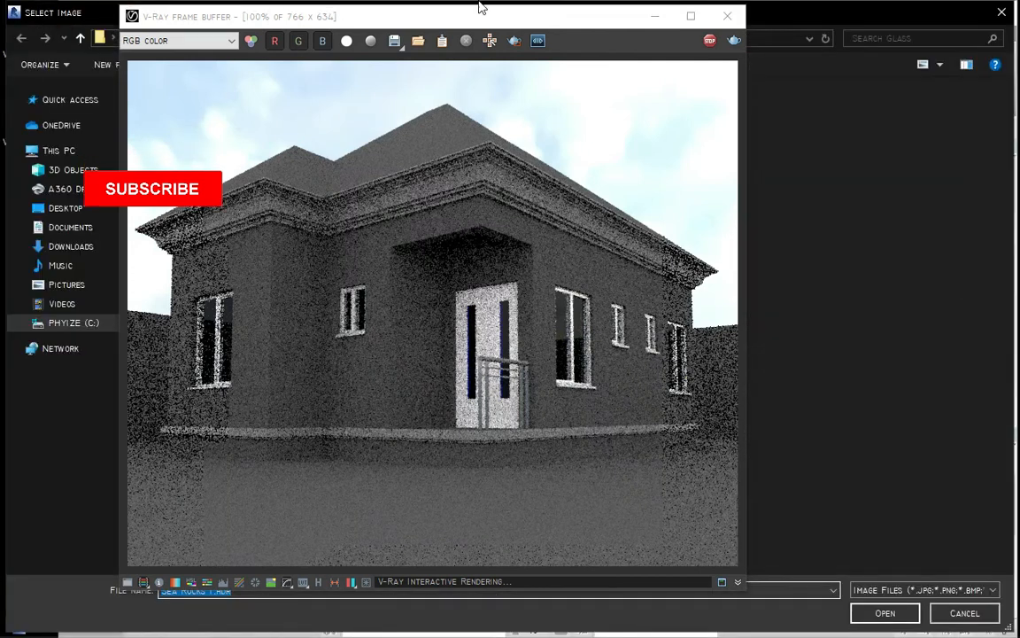
left_click_drag(526, 22, 529, 387)
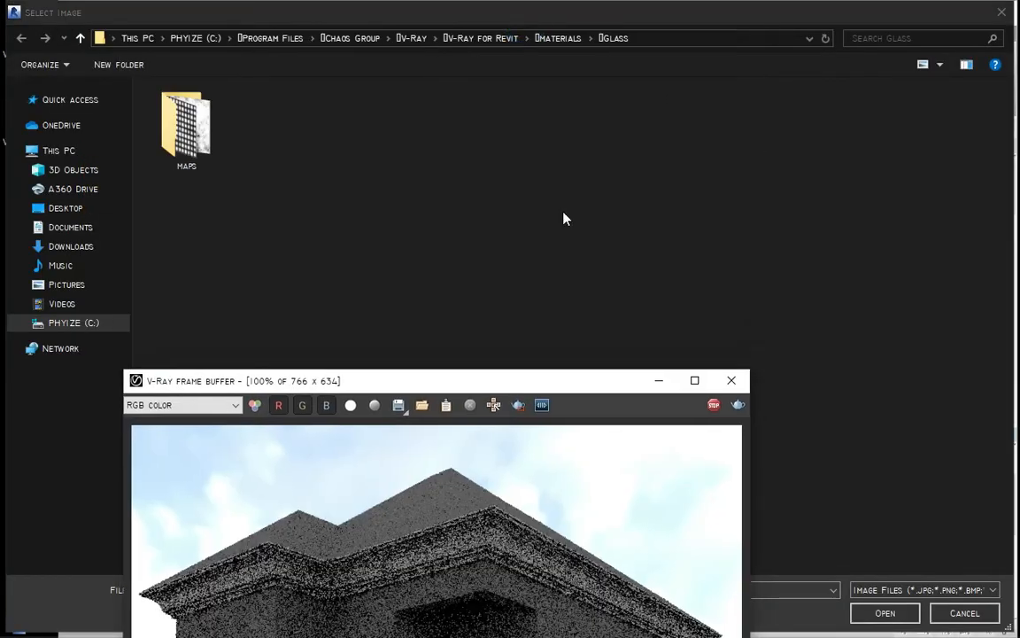
left_click_drag(450, 381, 472, 104)
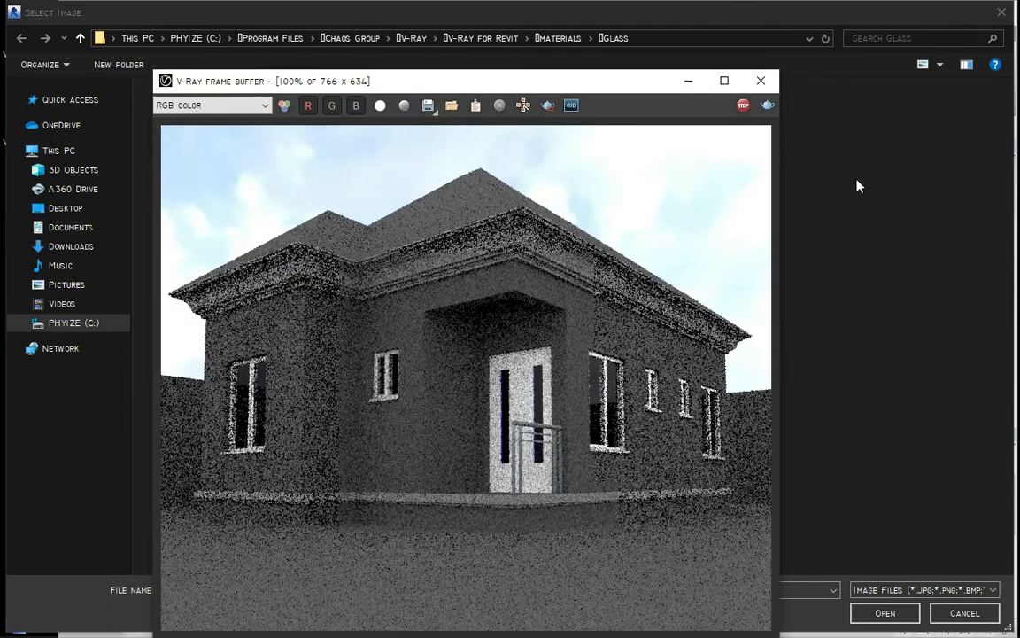
left_click(990, 11)
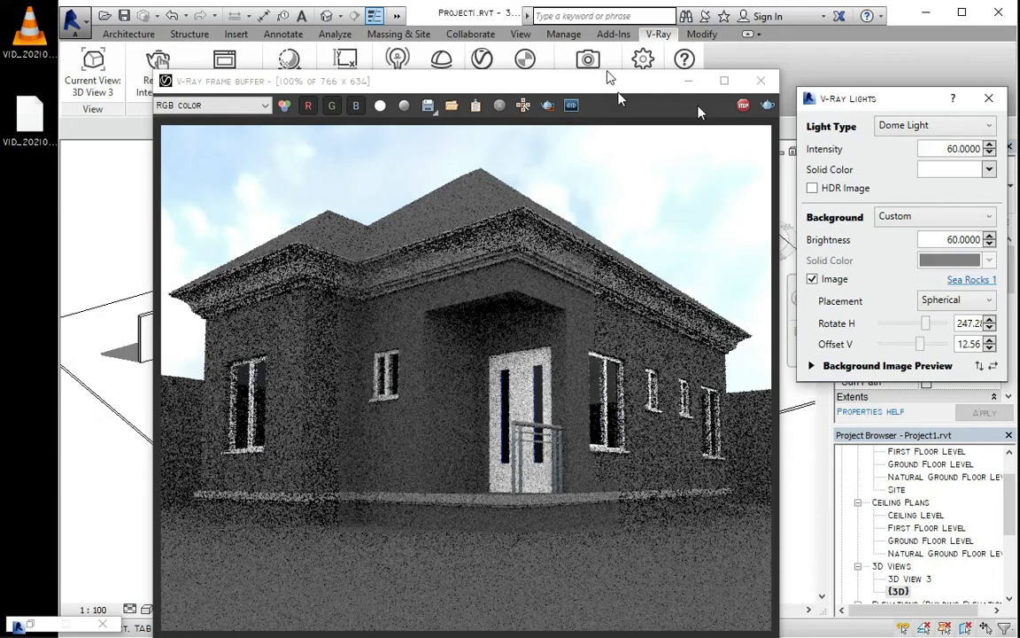
Enable the Sea Rocks 1 HDR image for the Dome Light and close the light settings.
left_click_drag(606, 80, 584, 36)
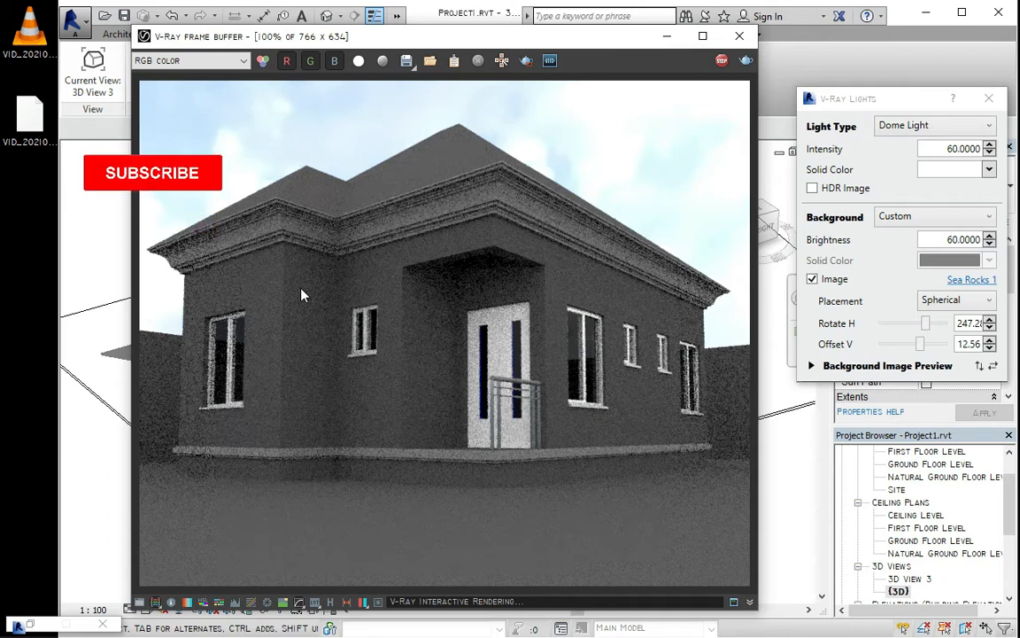
left_click(812, 189)
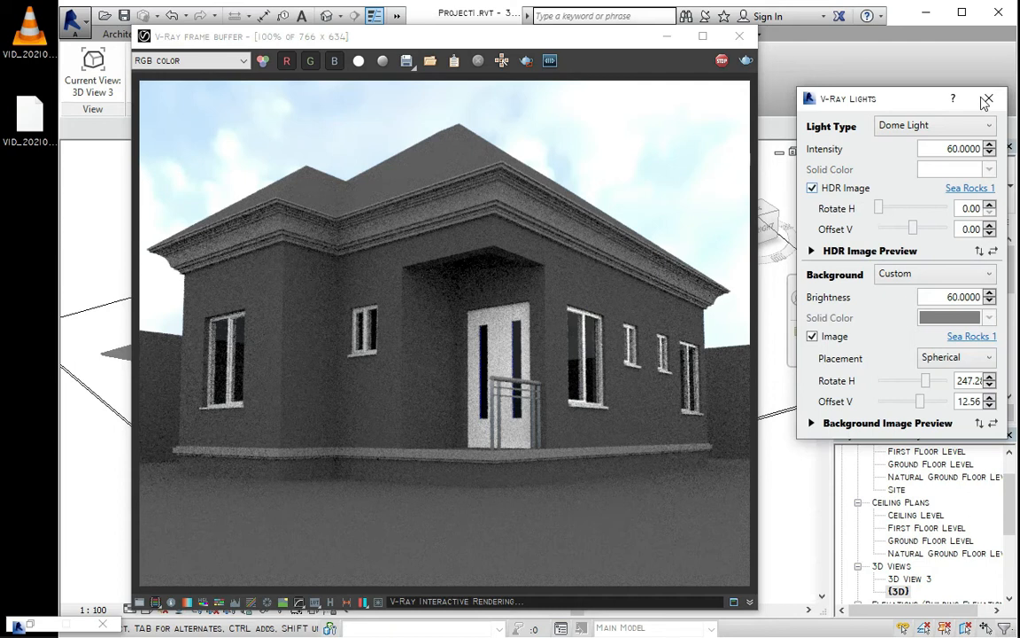
left_click(988, 100)
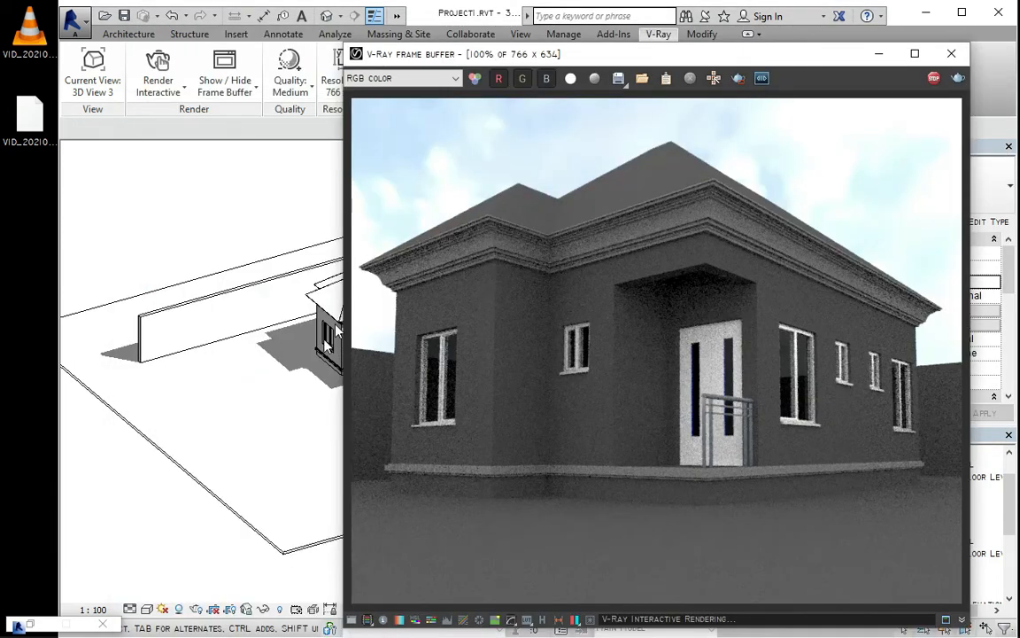
Minimize the V-Ray frame buffer to uncover the house in the 3D view.
scroll(326, 343, "up", 1)
left_click(322, 354)
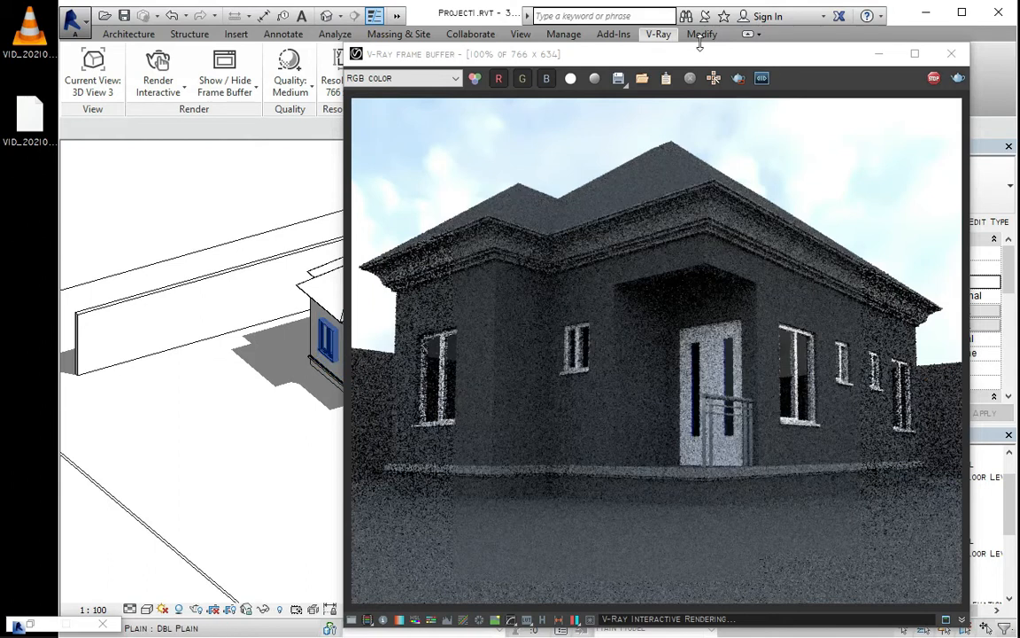
left_click_drag(706, 54, 550, 69)
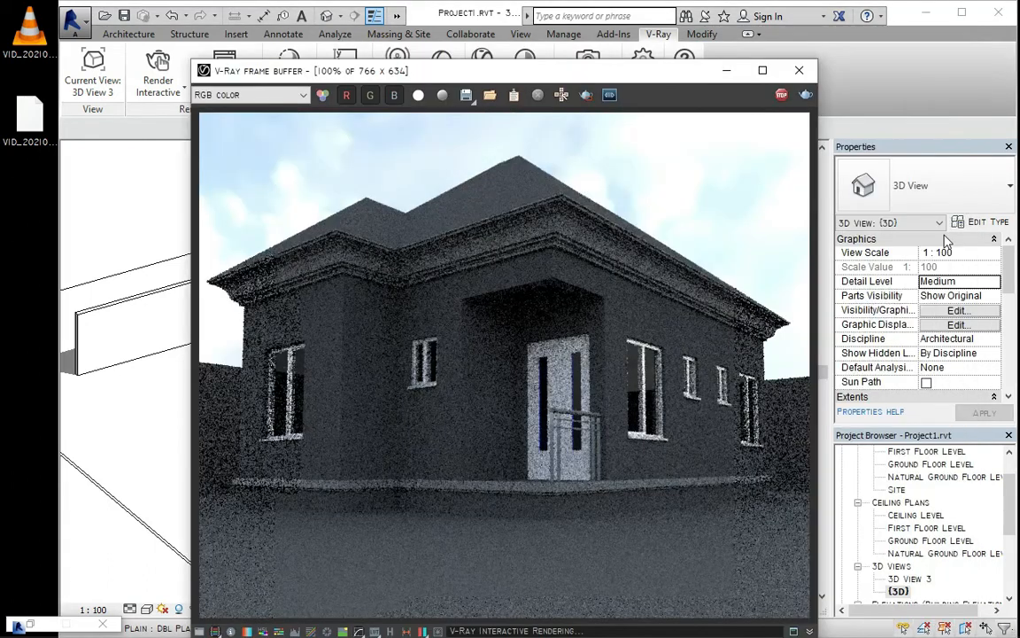
left_click_drag(625, 81, 767, 53)
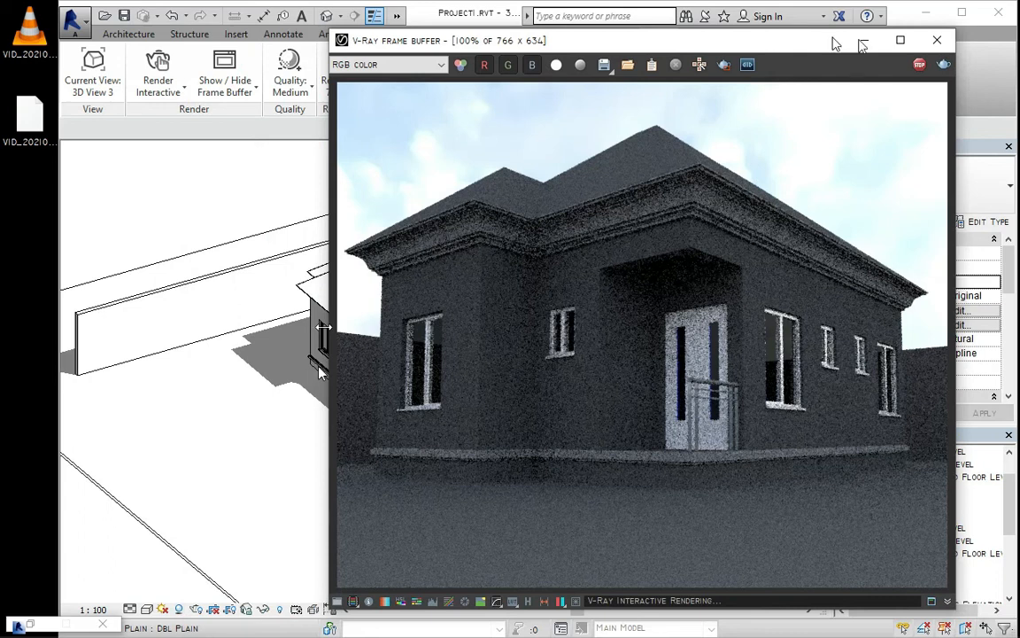
left_click(862, 41)
scroll(318, 367, "up", 2)
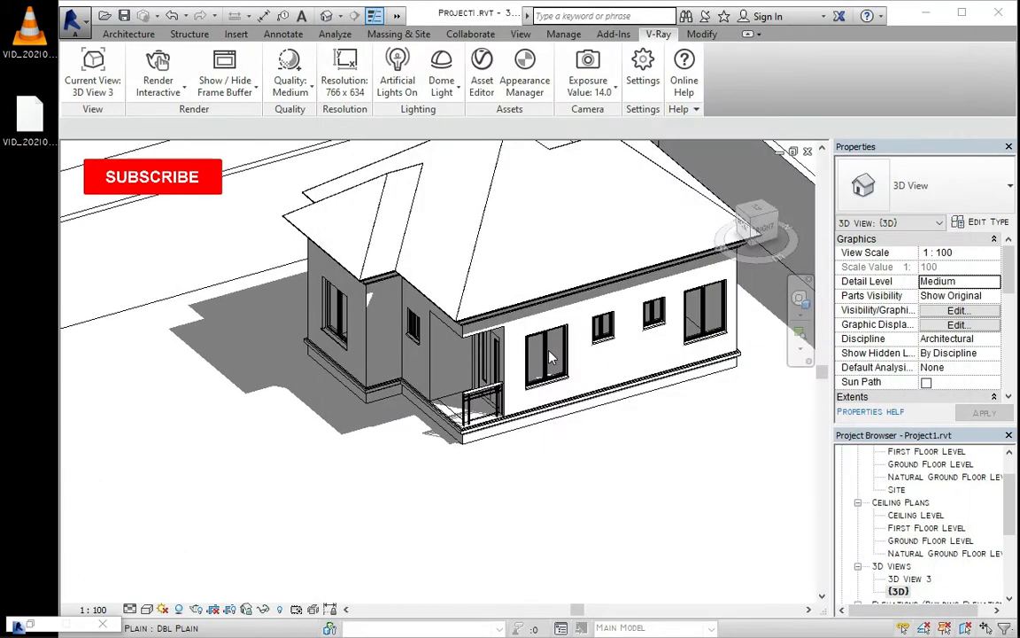
Examine the trim, glass and frame materials in the type properties of the double window beside the entrance.
left_click(549, 357)
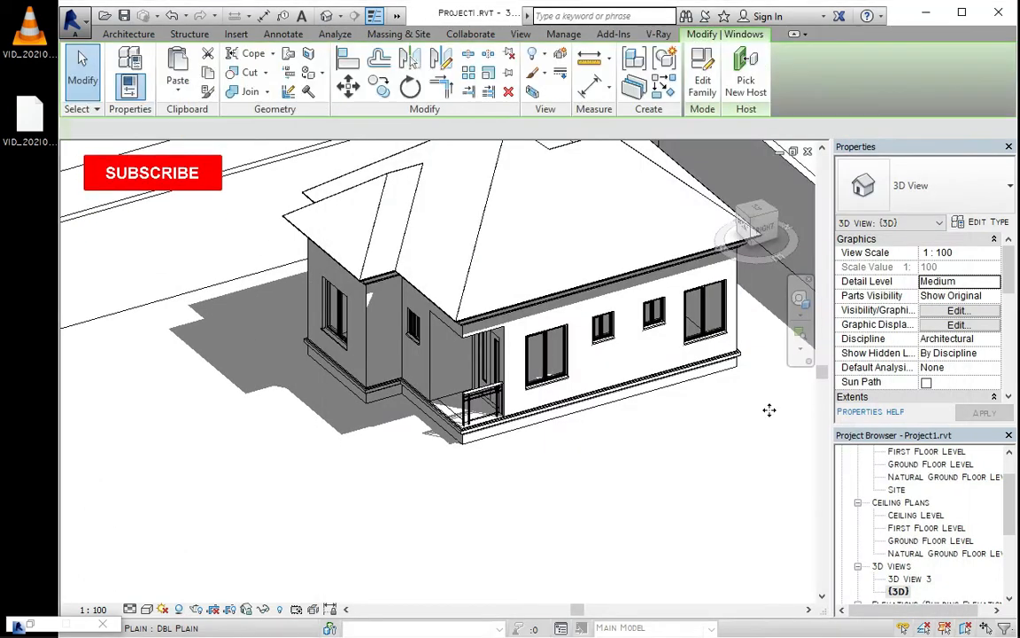
left_click(976, 222)
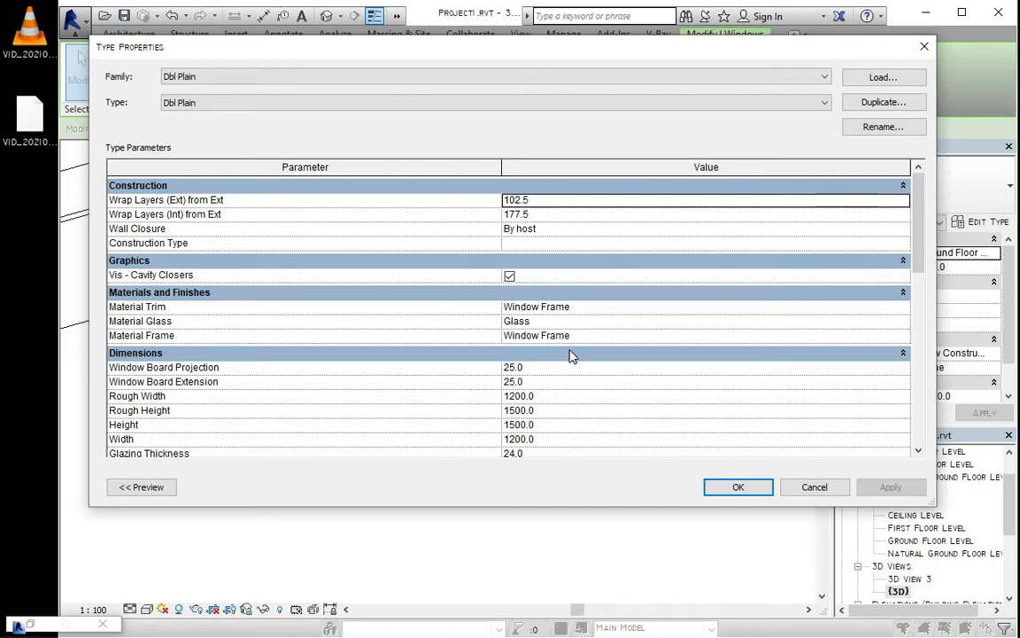
left_click(722, 490)
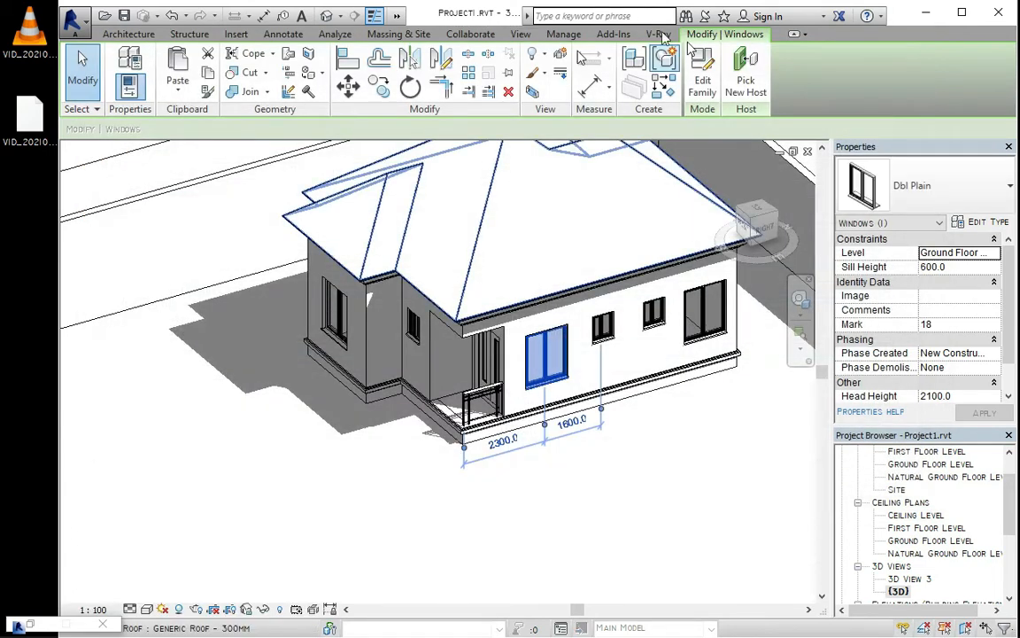
Find the Window Frame material in the V-Ray Appearance Manager and open the V-Ray material file selection for it.
left_click(659, 34)
left_click(537, 79)
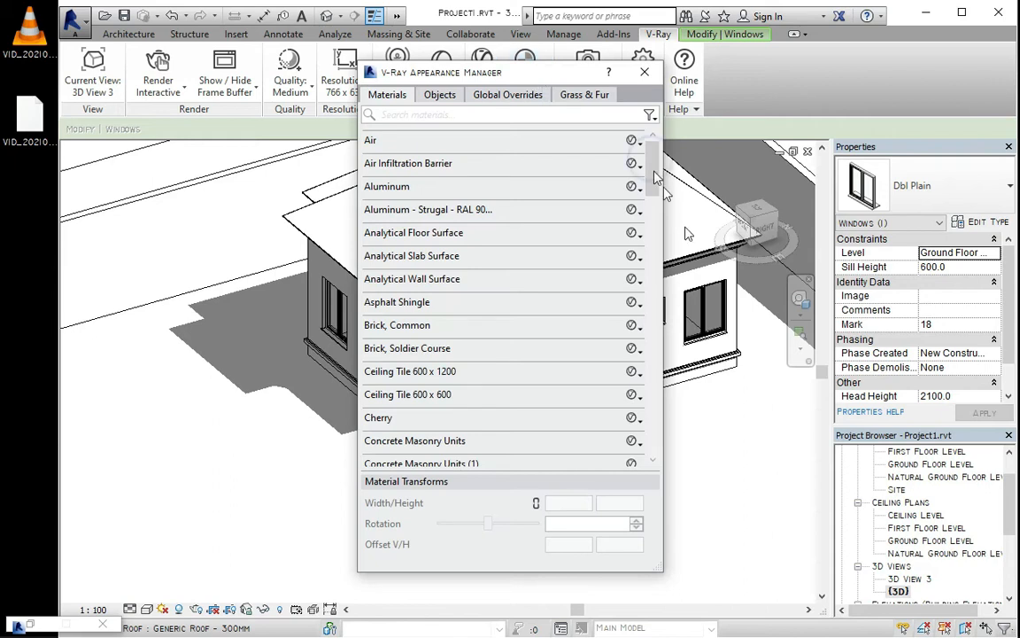
scroll(653, 303, "down", 9)
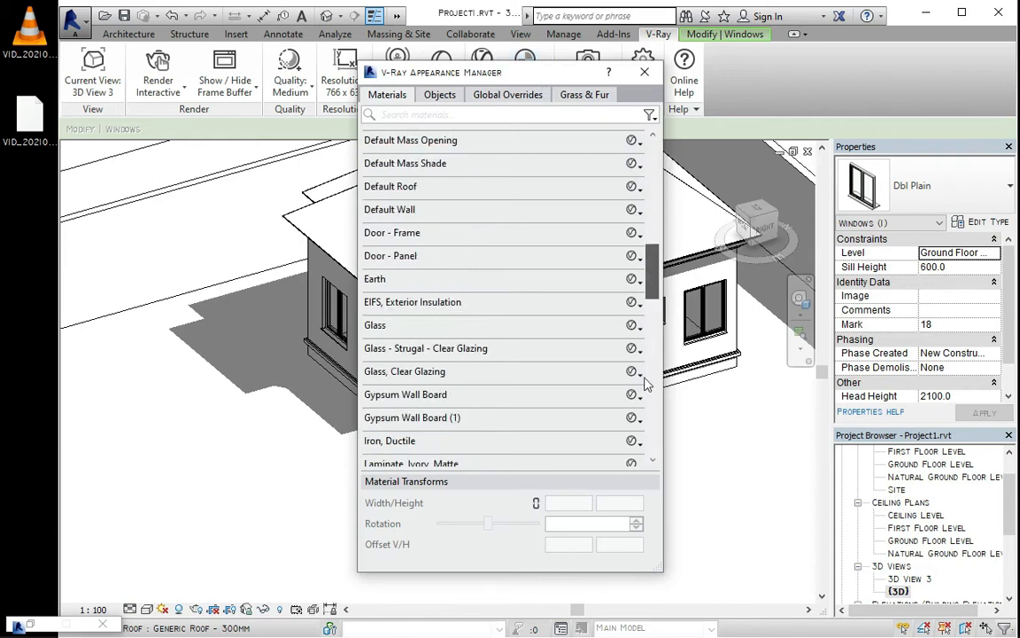
scroll(645, 387, "down", 7)
scroll(647, 423, "down", 4)
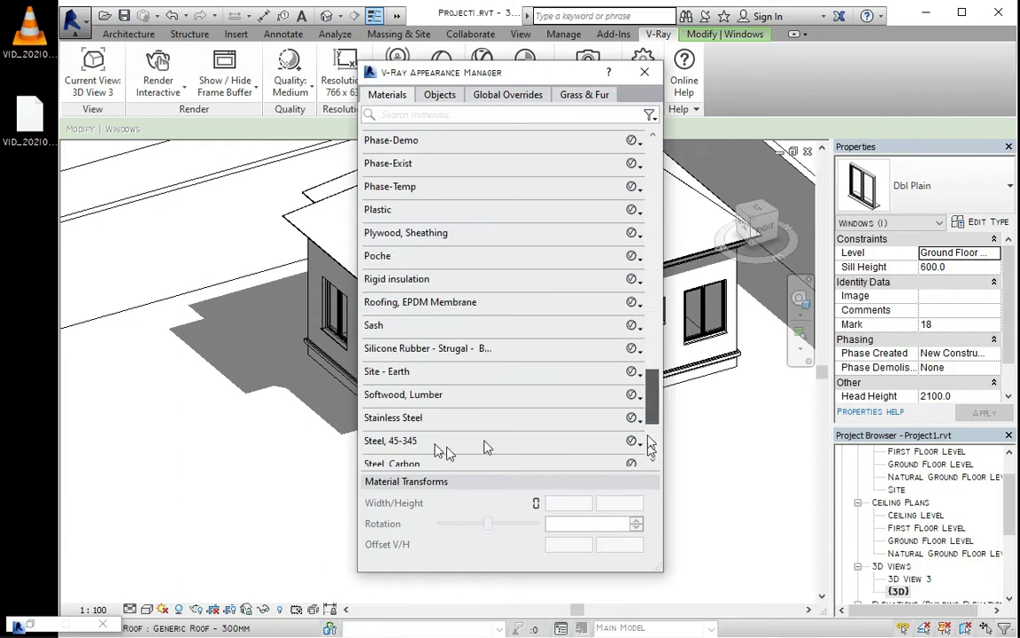
scroll(441, 450, "down", 3)
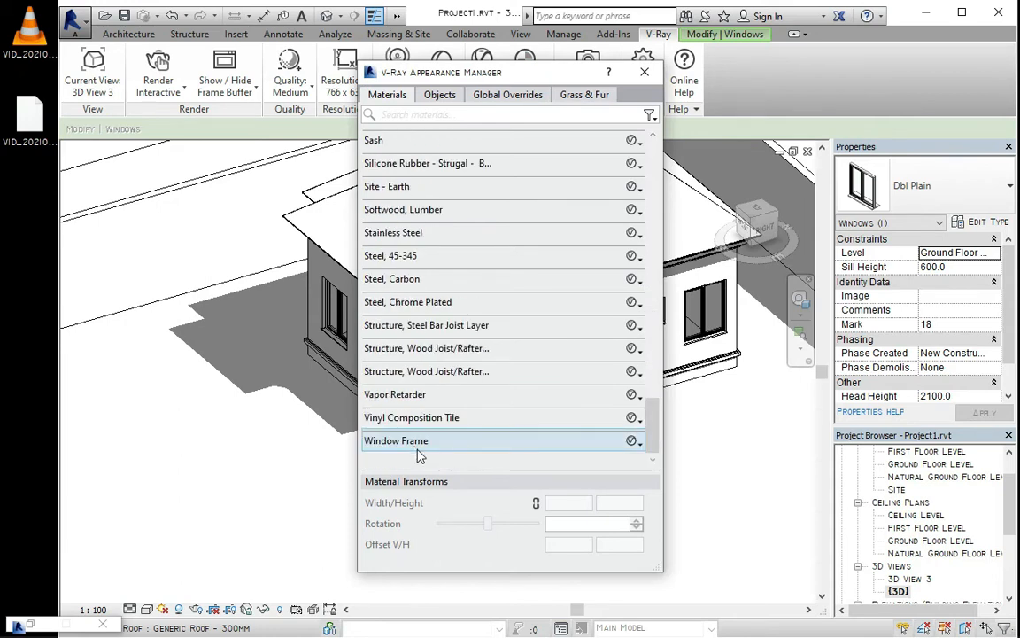
double_click(556, 444)
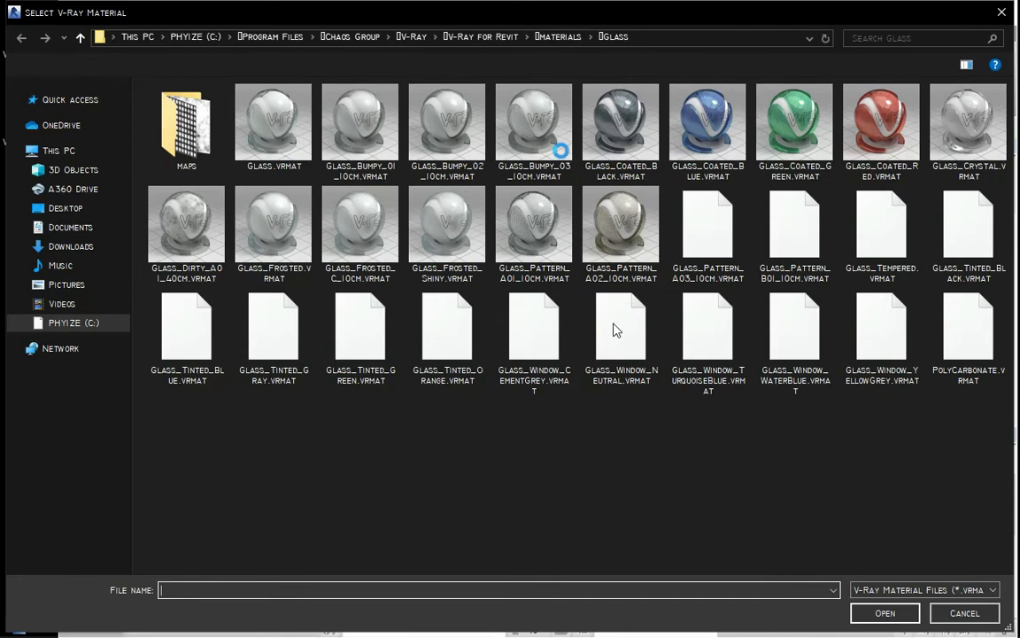
Browse from This PC through Program Files and Chaos Group to the V-Ray for Revit materials folder.
right_click(554, 437)
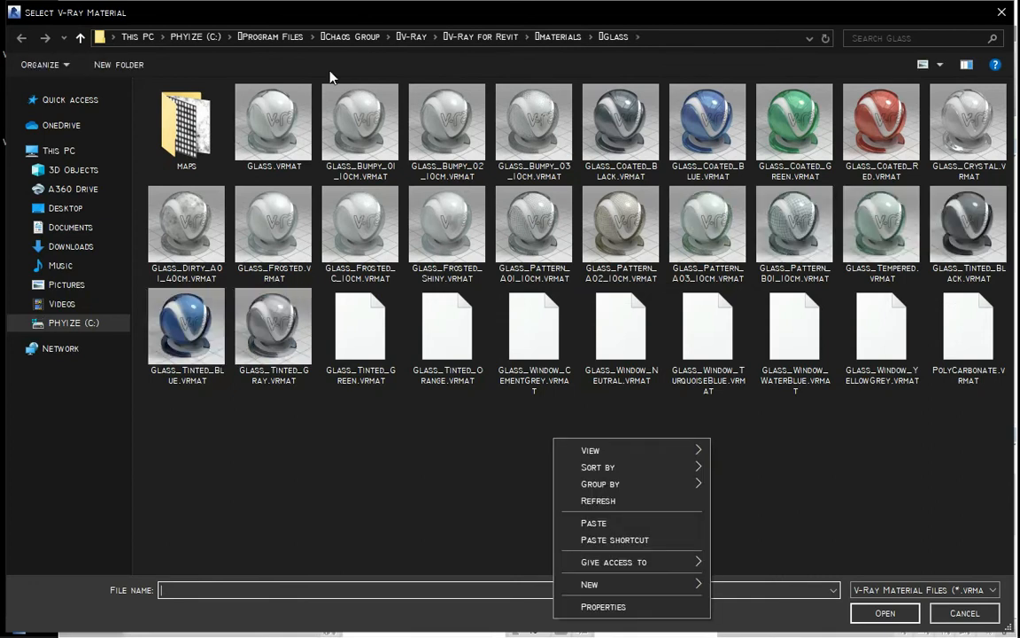
left_click(195, 38)
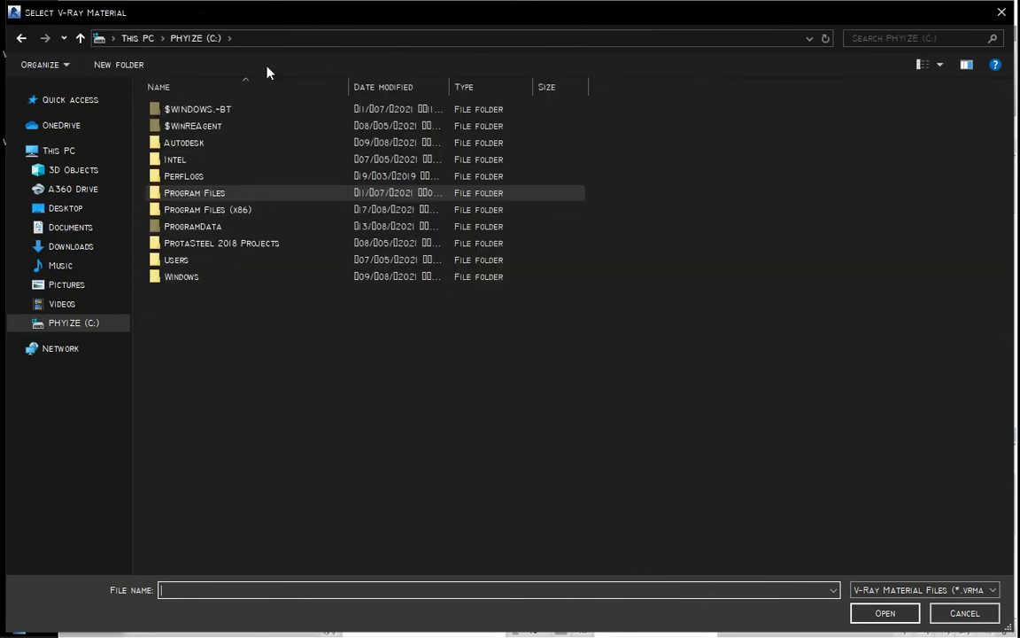
left_click(137, 37)
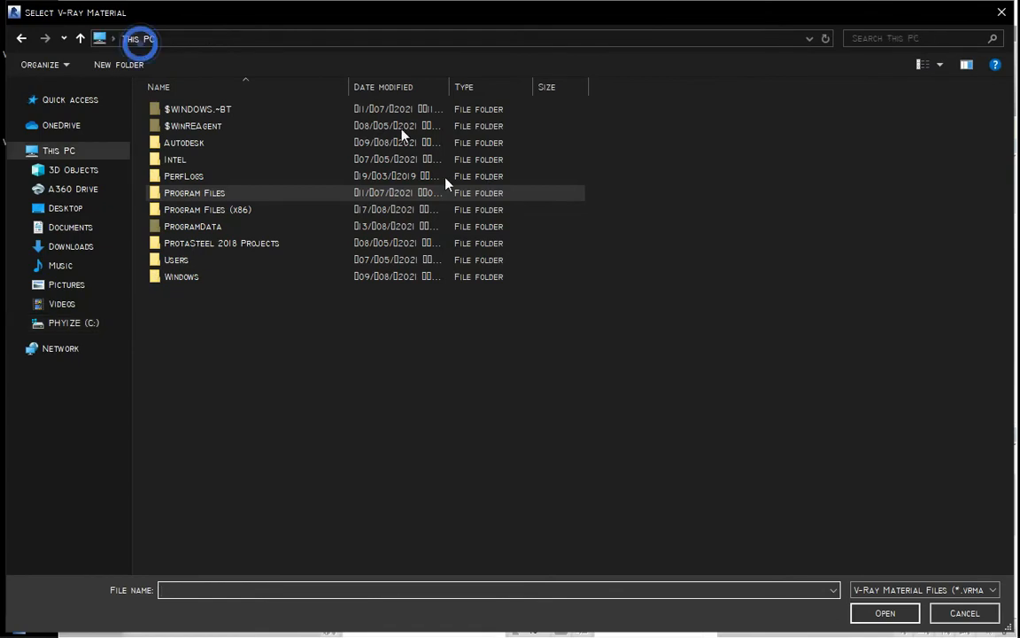
double_click(414, 240)
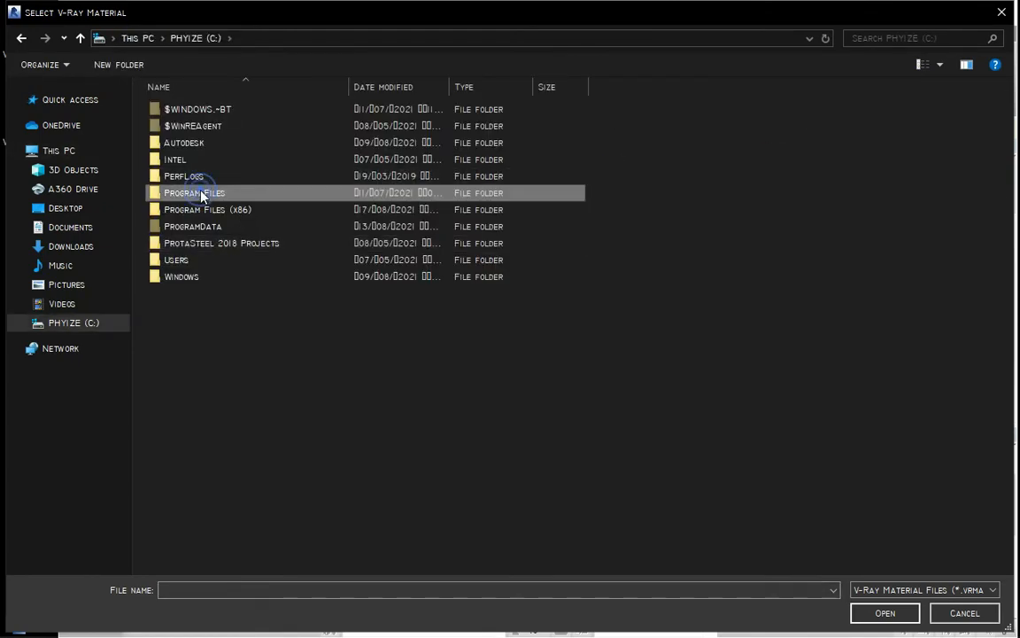
double_click(201, 194)
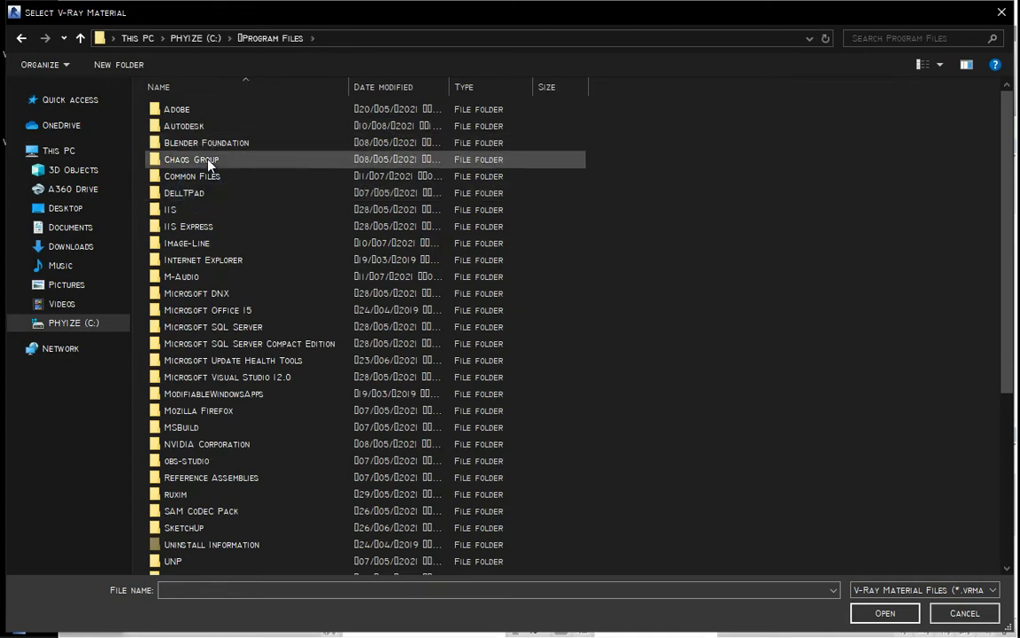
double_click(209, 162)
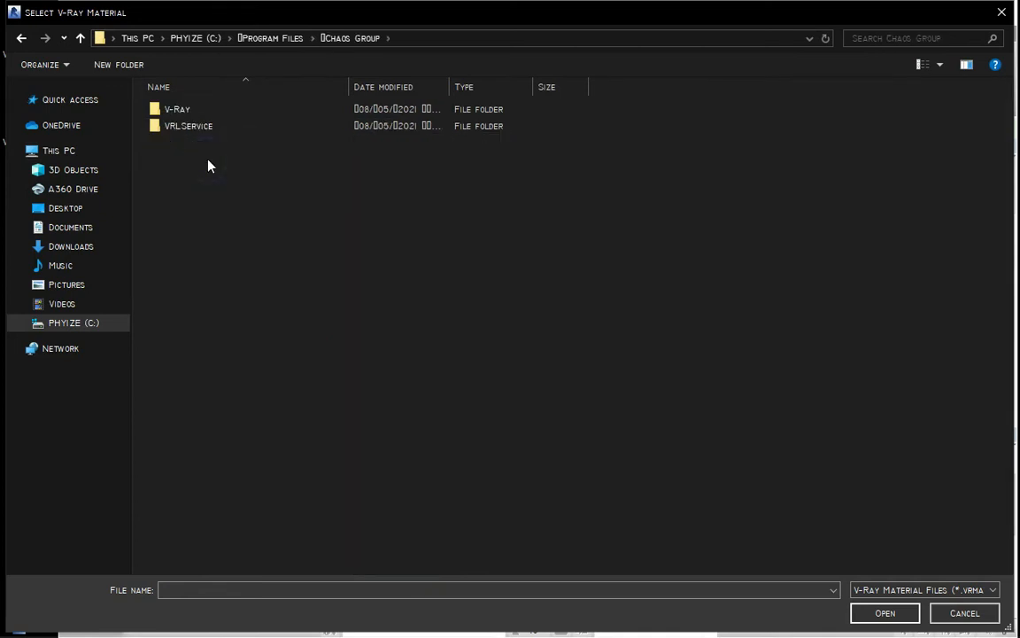
double_click(197, 110)
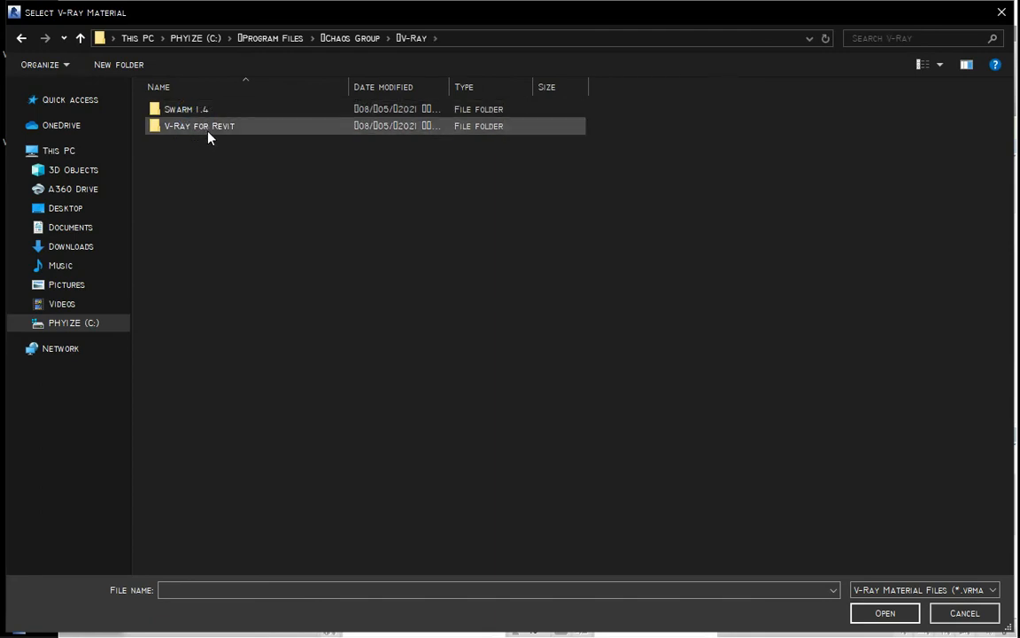
double_click(209, 131)
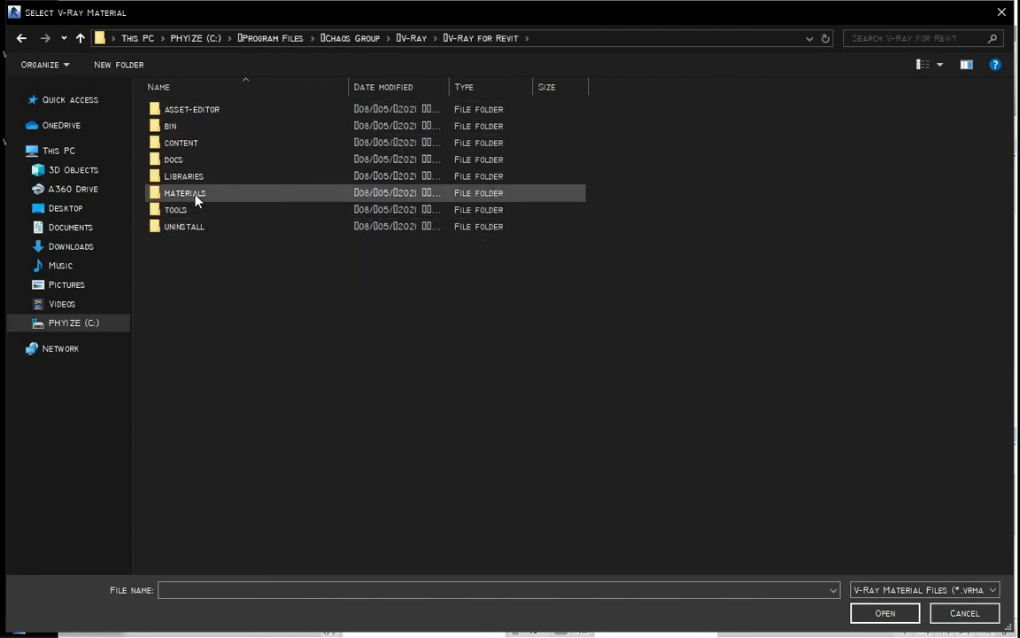
double_click(196, 198)
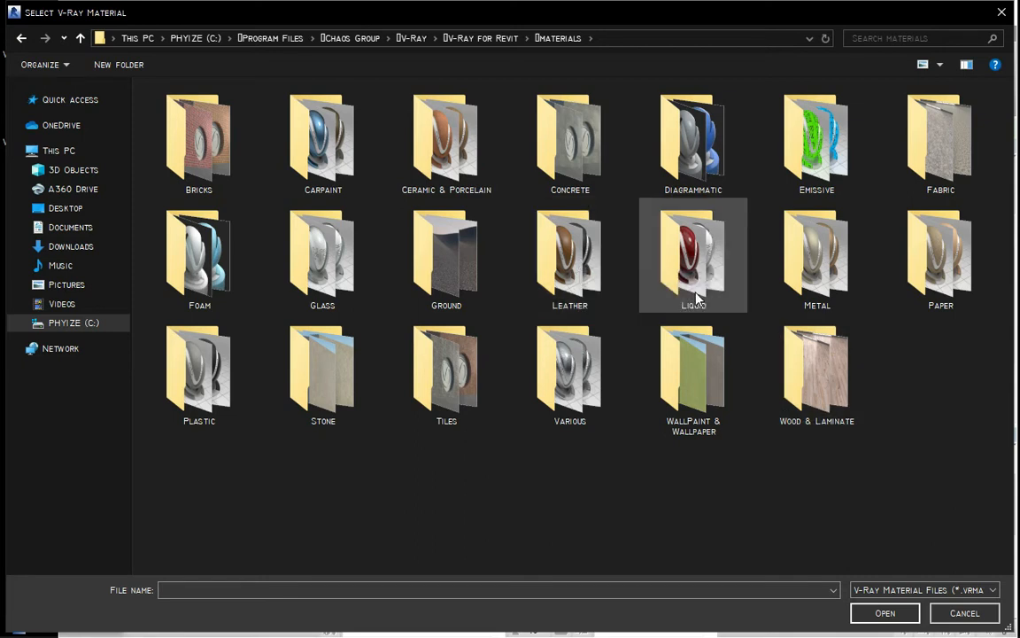
Assign Aluminum_Anodized_DarkGray.vrmat from the Metal folder to the Window Frame material.
left_click(802, 259)
double_click(802, 259)
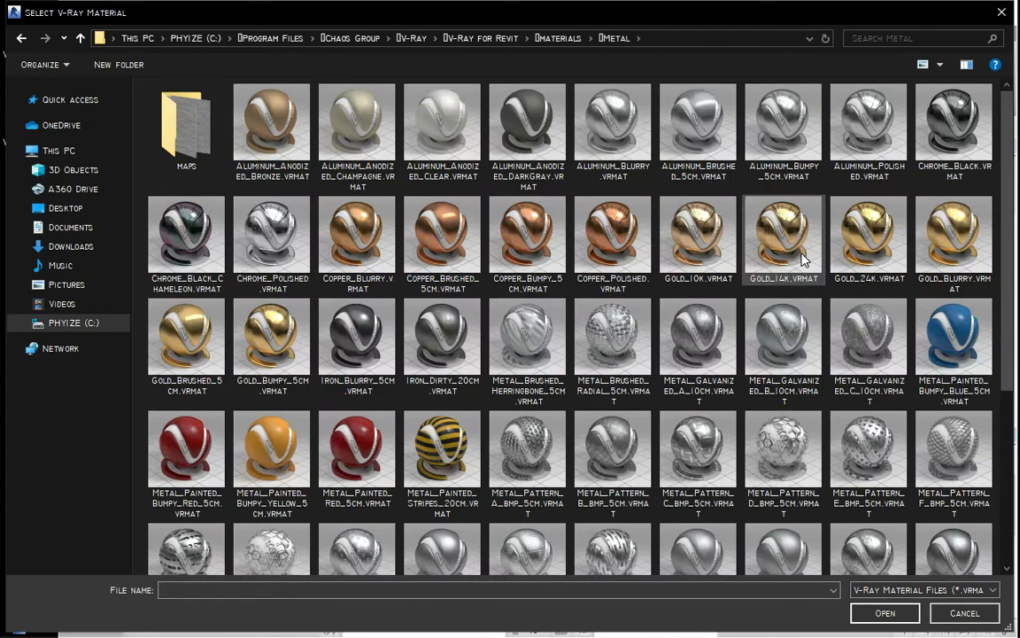
left_click(529, 115)
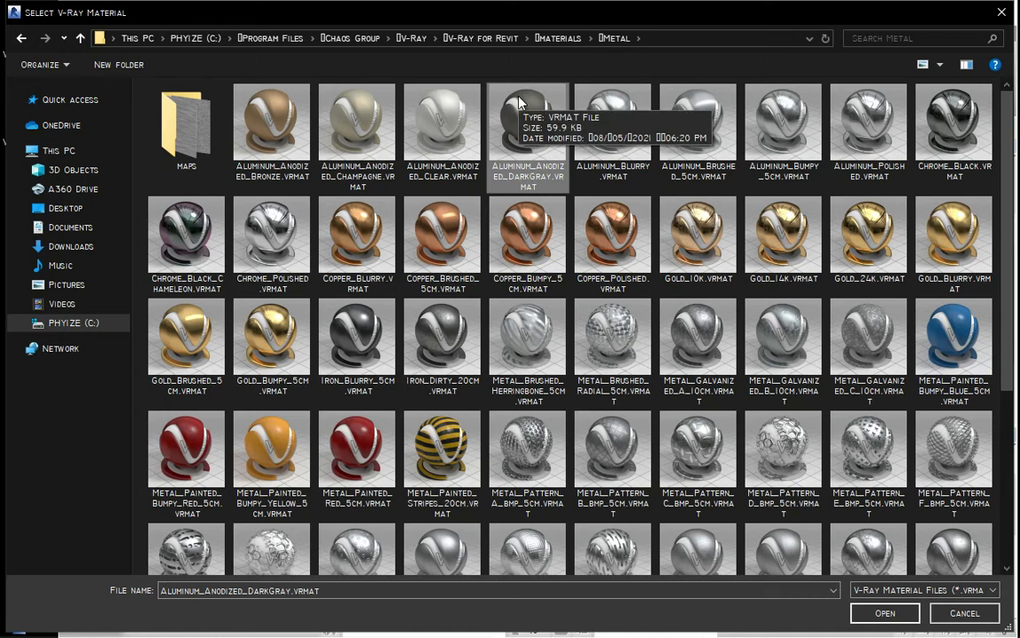
double_click(519, 103)
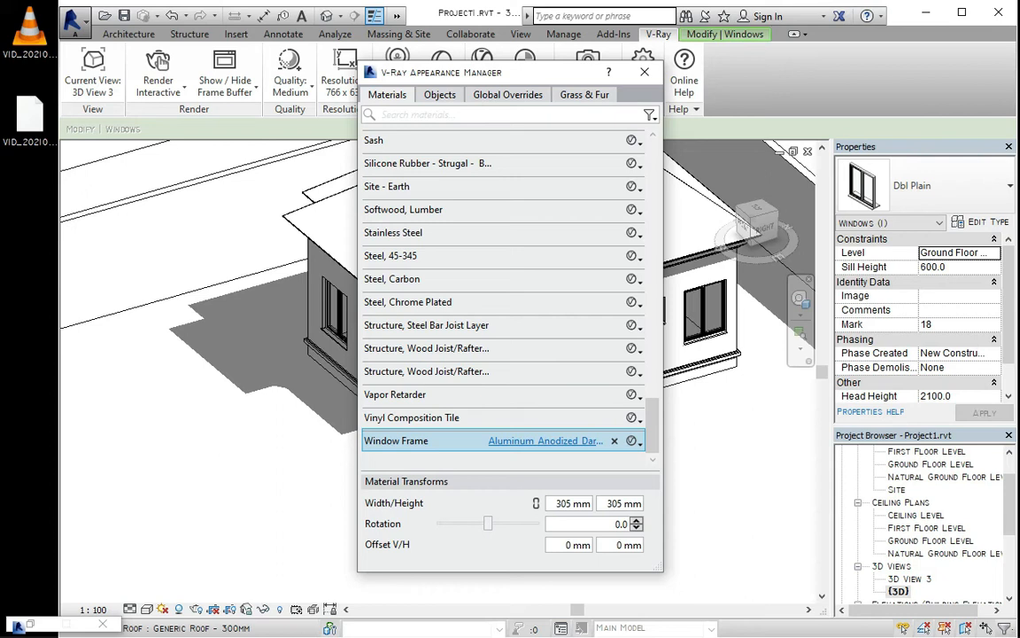
Bring up the V-Ray frame buffer and arrange it beside the Appearance Manager so both render and material list can be seen.
key("alt+Tab")
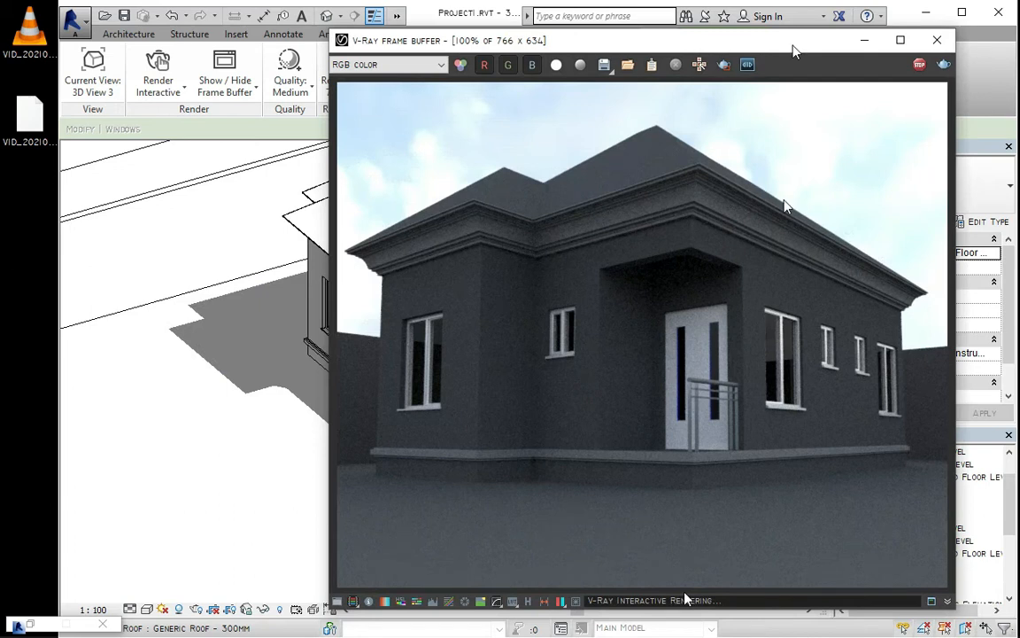
left_click_drag(793, 51, 566, 194)
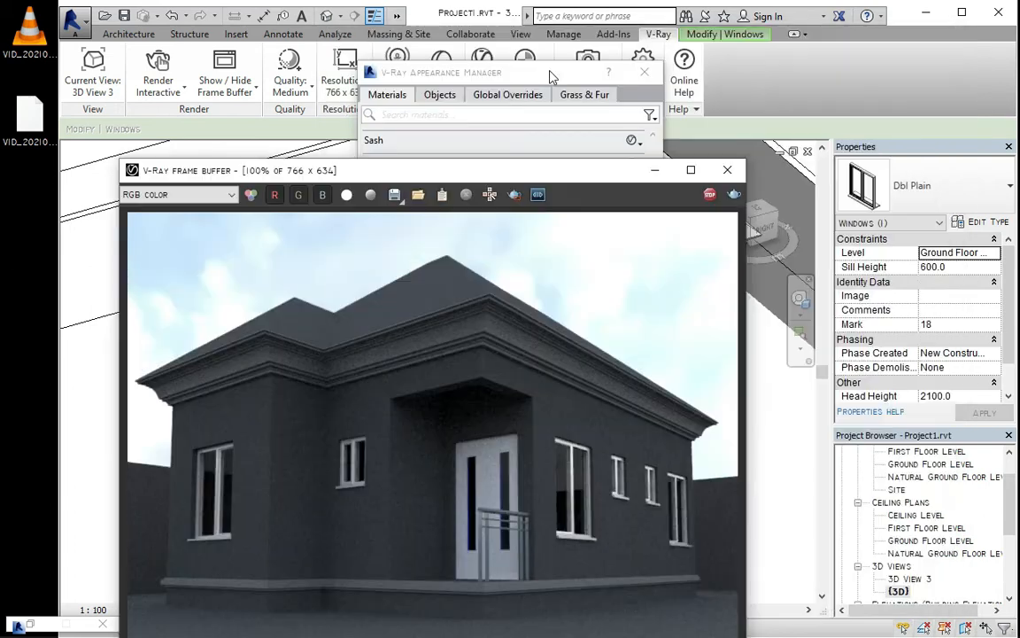
left_click_drag(551, 75, 802, 86)
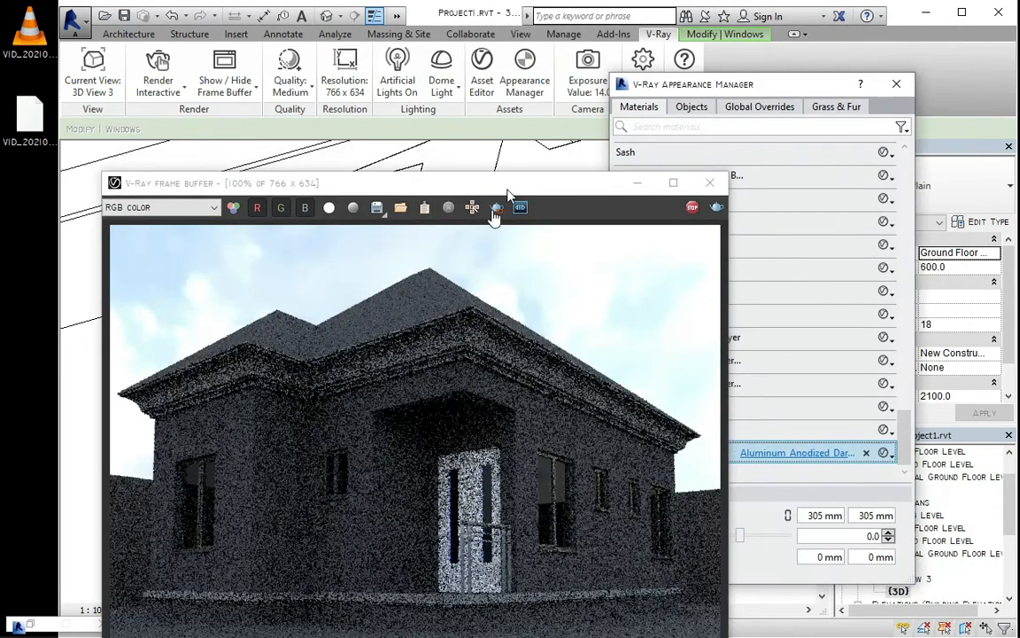
left_click(508, 183)
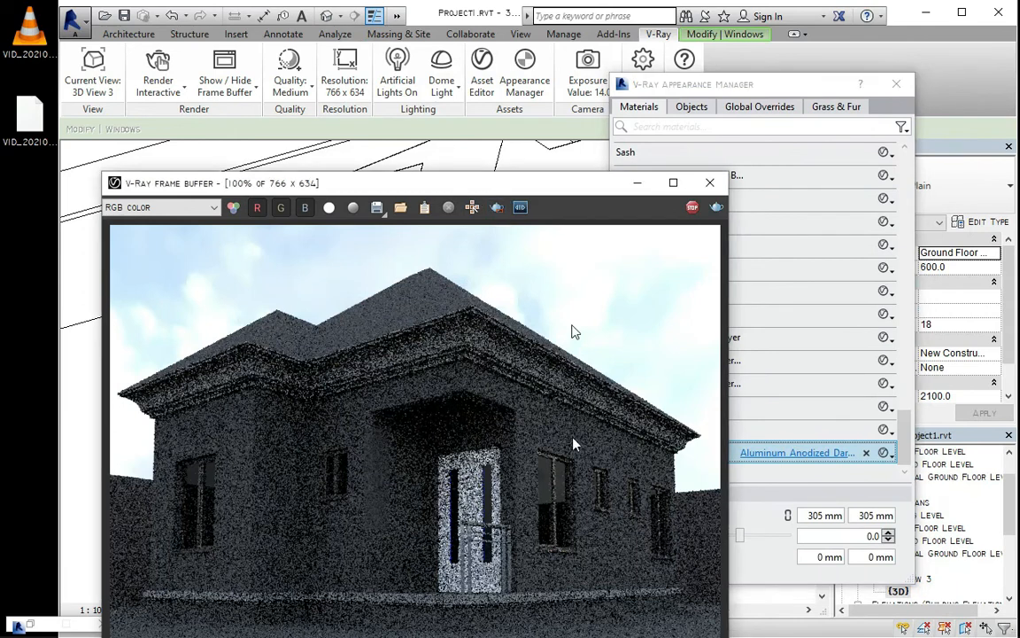
left_click_drag(558, 182, 583, 82)
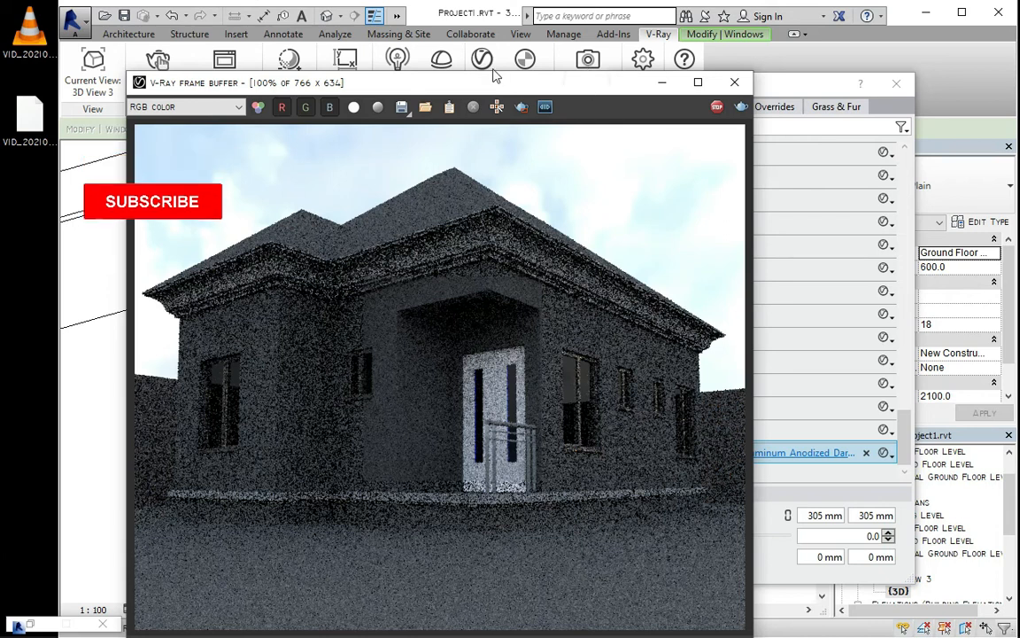
left_click_drag(494, 80, 401, 66)
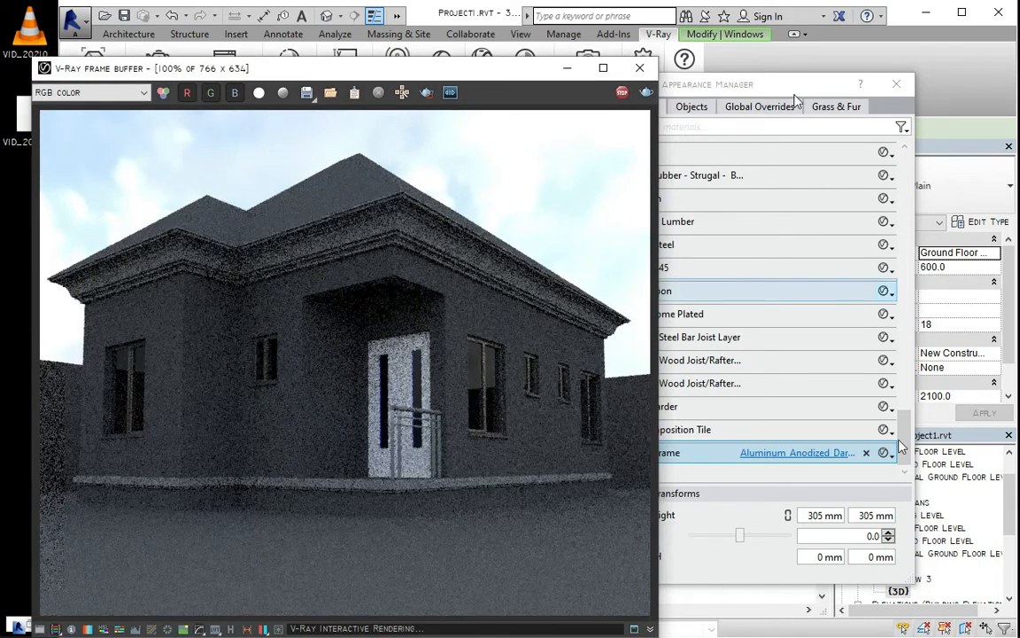
left_click_drag(796, 86, 836, 90)
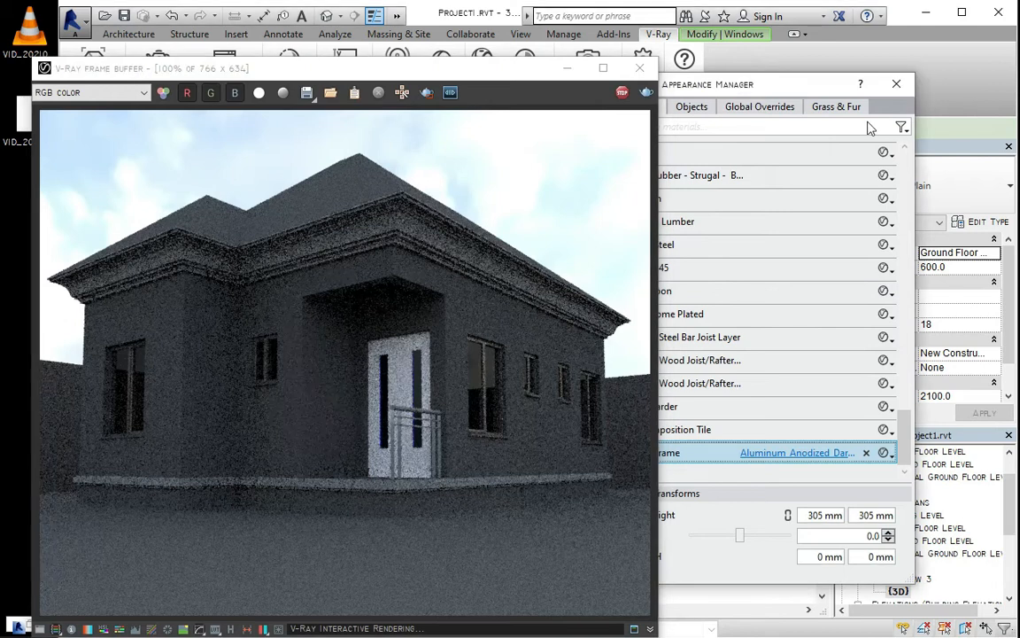
Filter the material list for "glass" and open the V-Ray material file selection for the Glass material.
left_click(783, 133)
type("g")
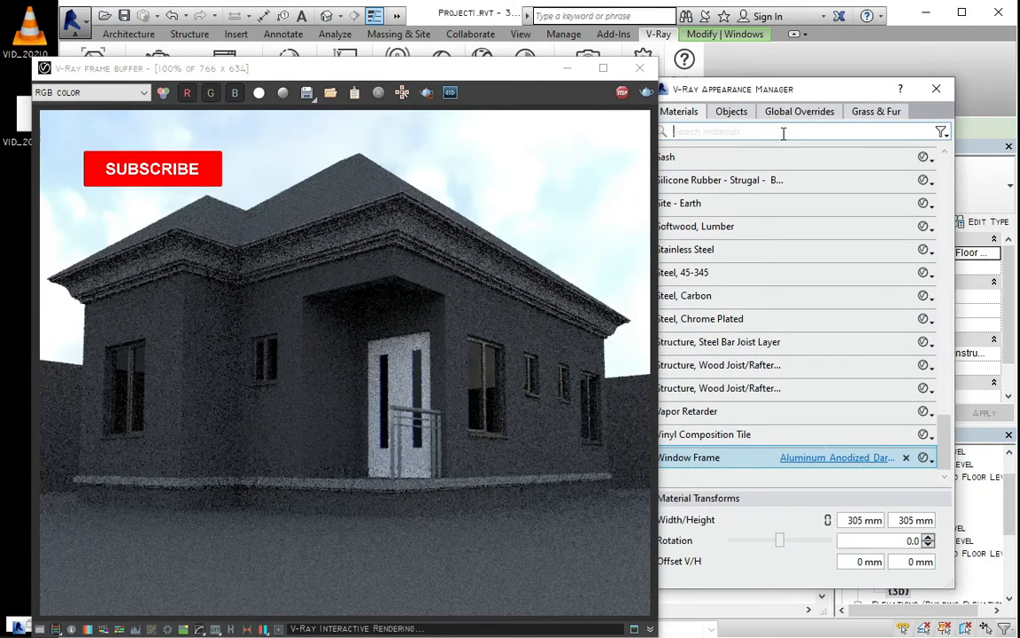
type("lass")
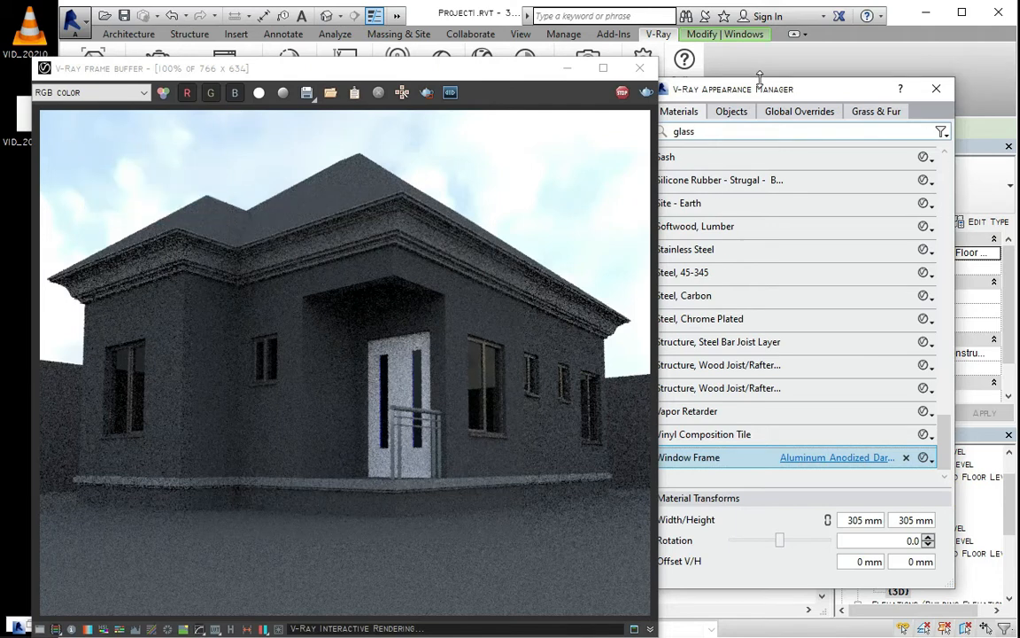
key("Return")
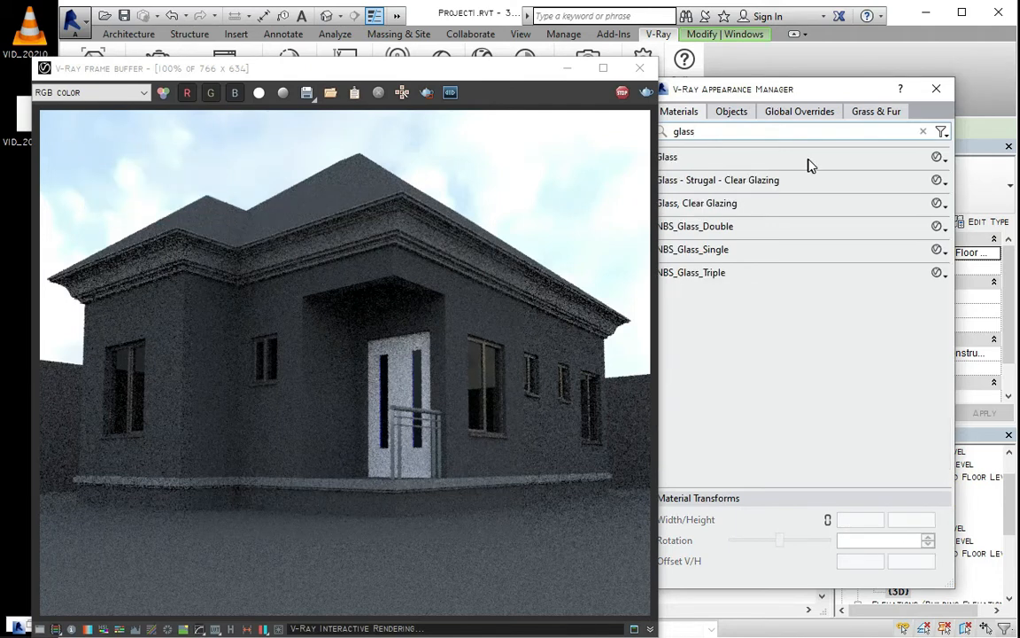
double_click(809, 160)
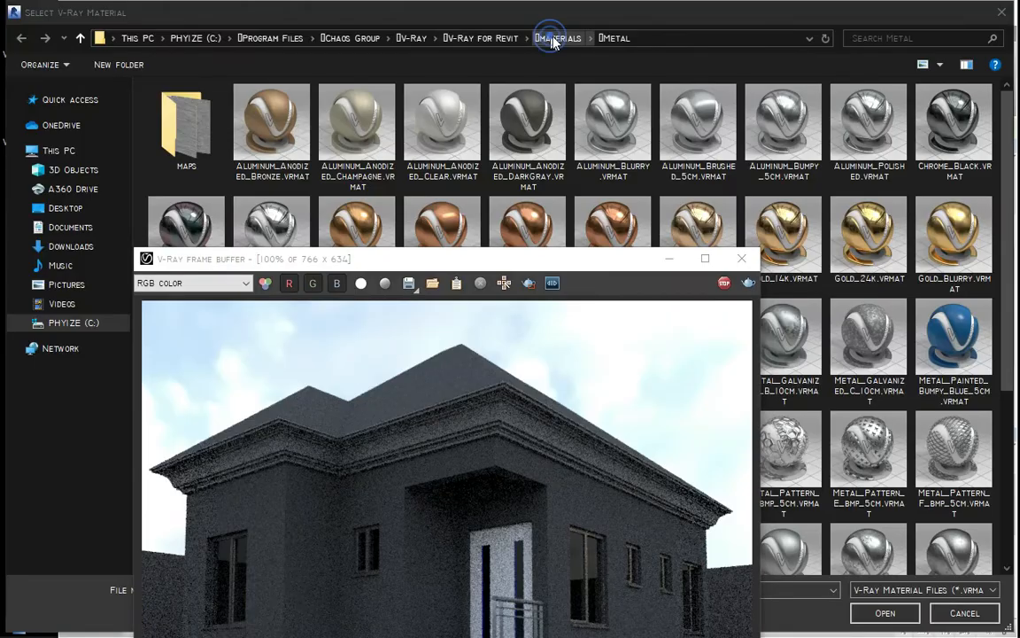
Assign Glass.vrmat from the Glass folder to the Glass material, check the render and minimize the frame buffer.
left_click(558, 38)
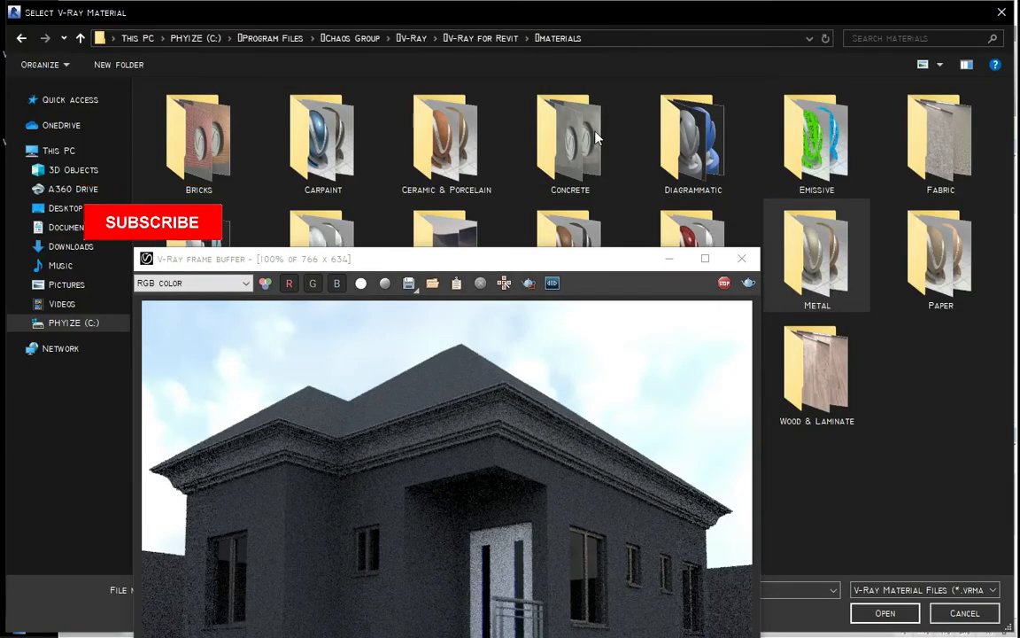
left_click_drag(597, 258, 661, 434)
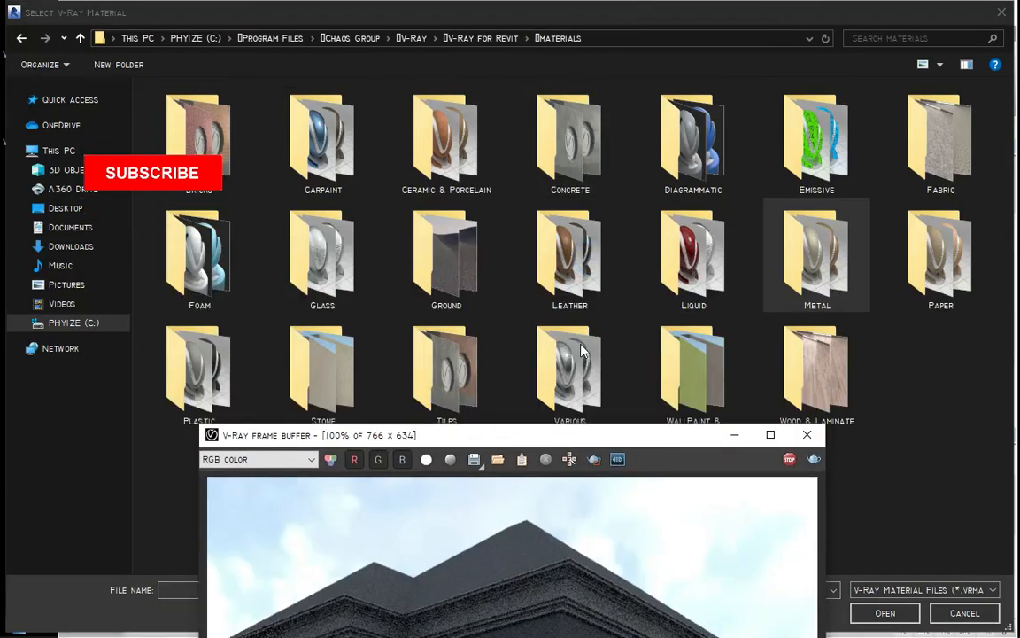
double_click(324, 266)
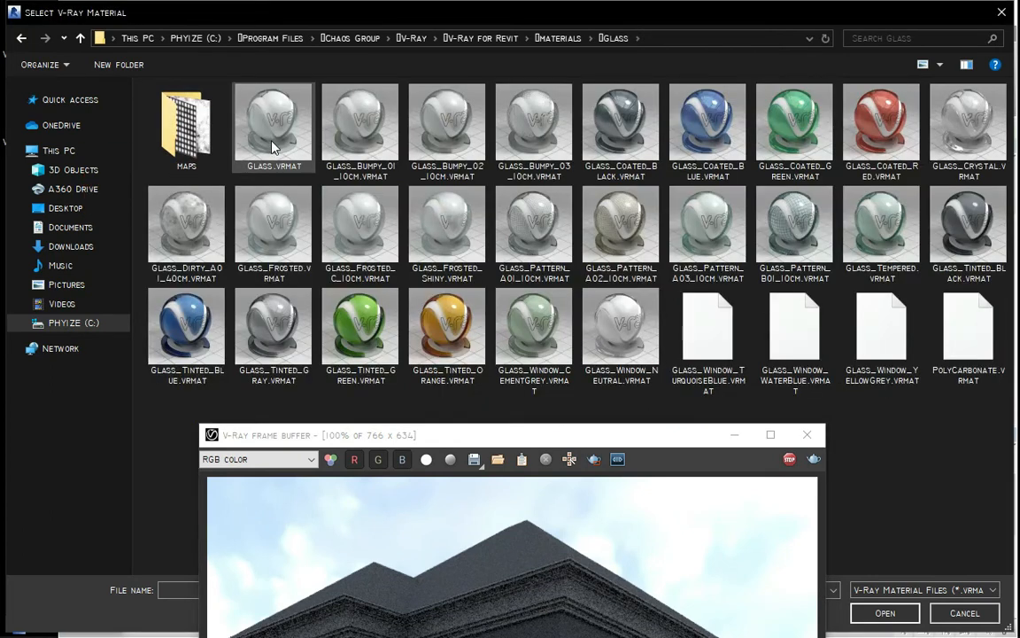
left_click(273, 133)
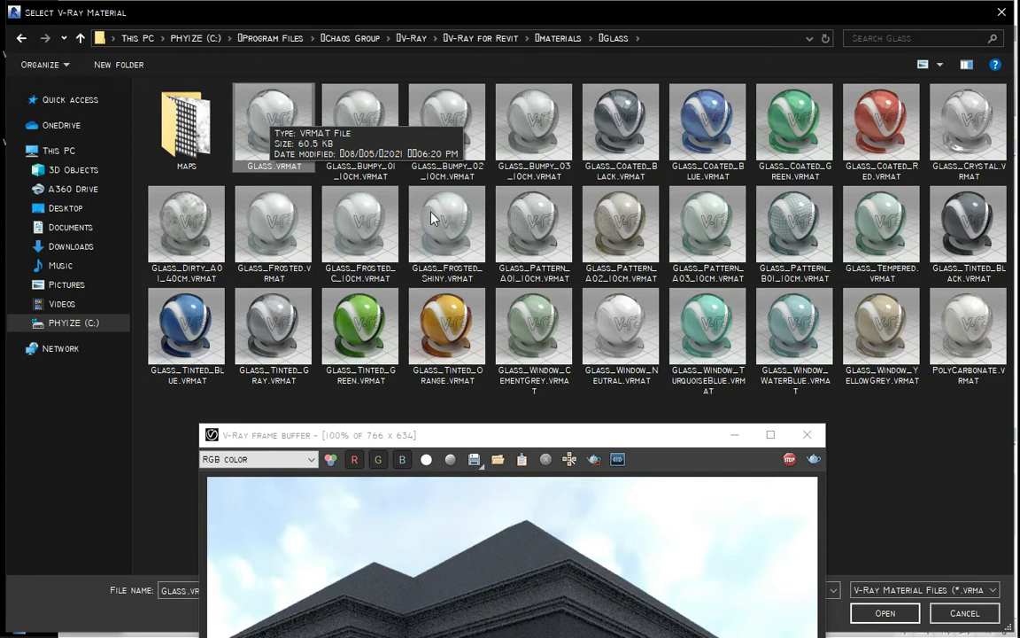
left_click(881, 614)
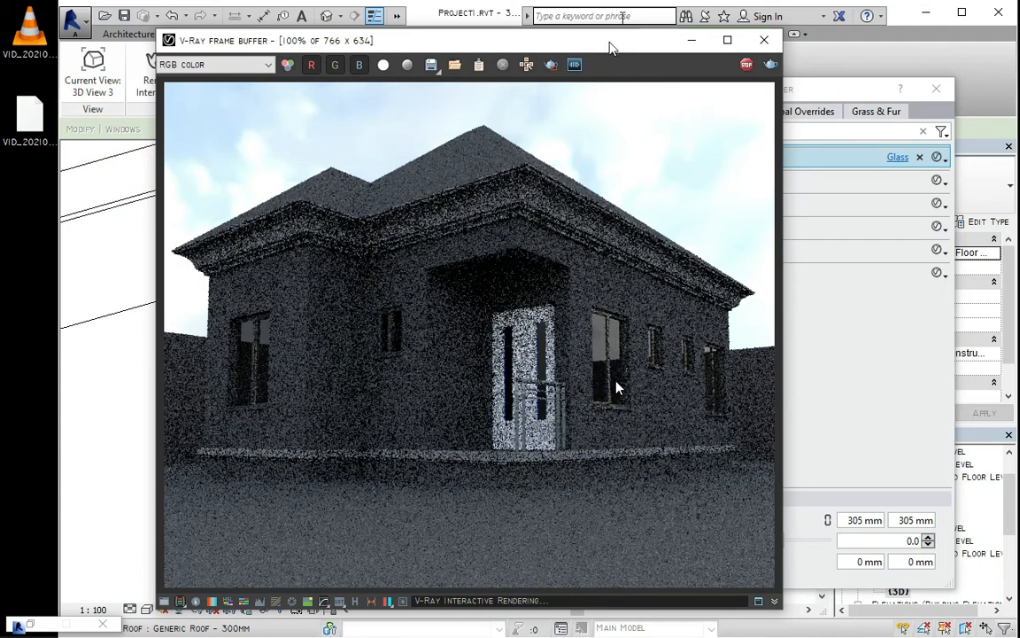
left_click_drag(463, 46, 403, 41)
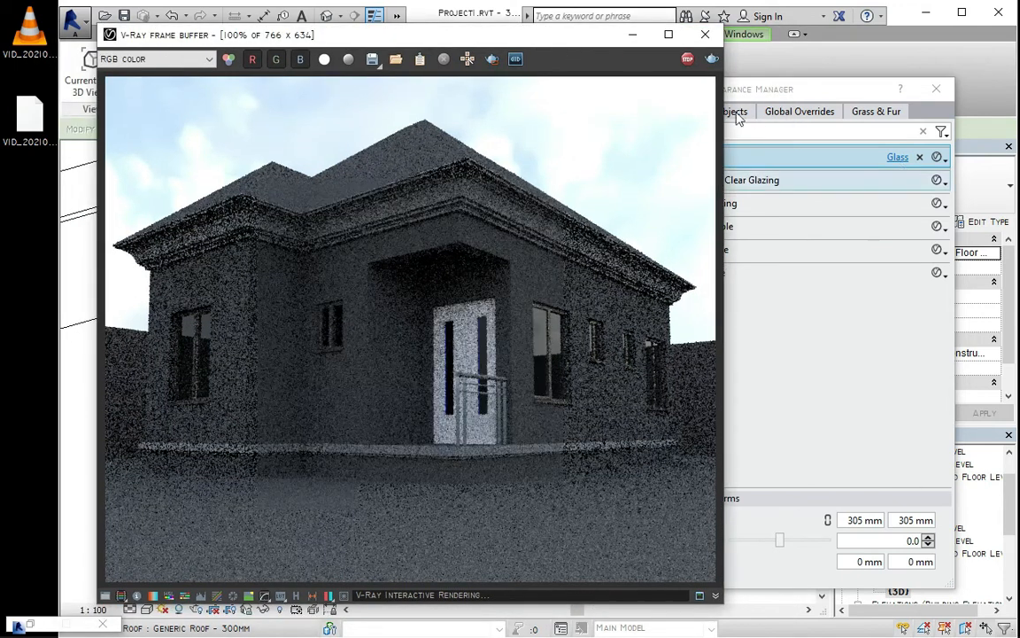
left_click(632, 34)
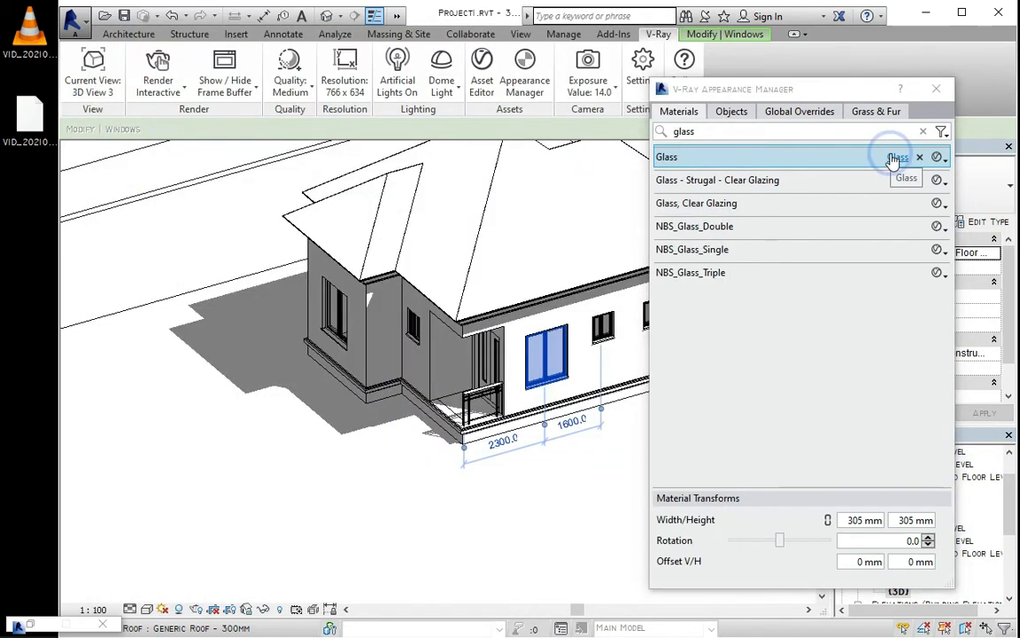
Open the Glass material's V-Ray settings and examine its diffuse, reflection, refraction, opacity and displacement parameters, then close the editor.
left_click(896, 157)
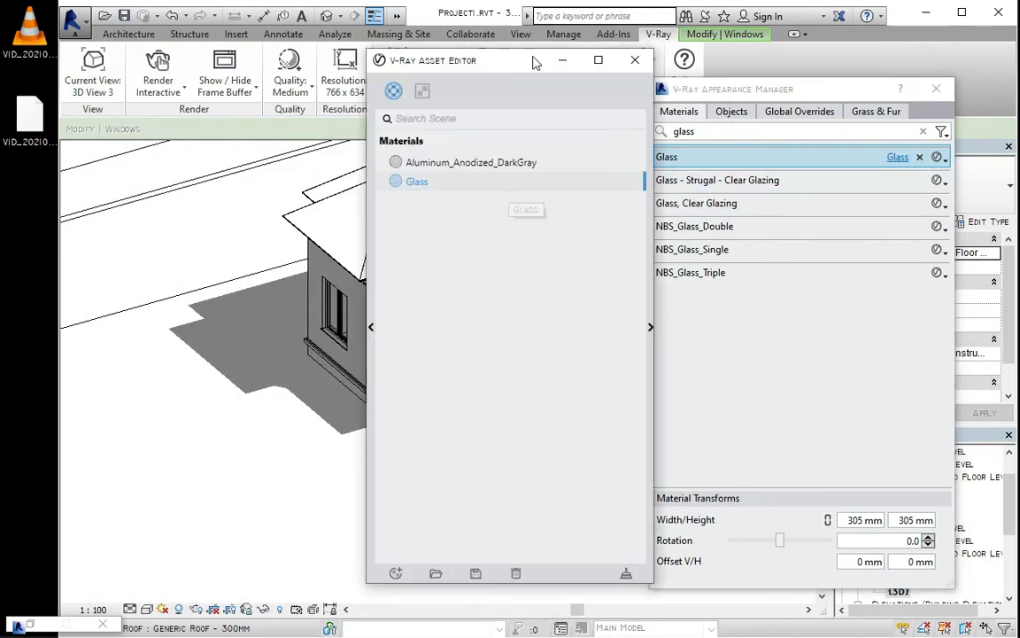
left_click_drag(407, 61, 276, 58)
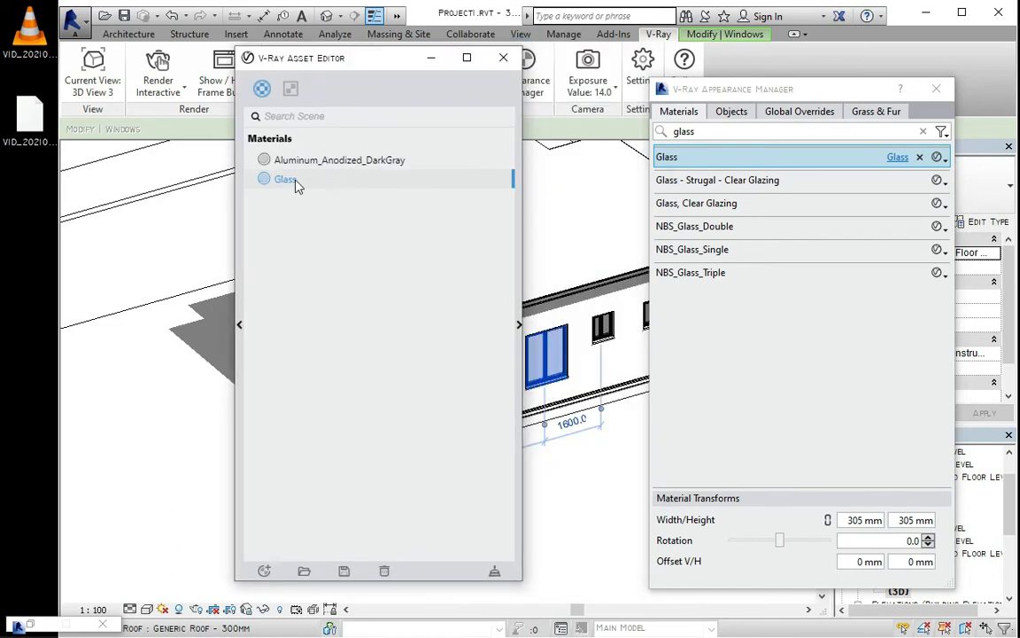
left_click(518, 327)
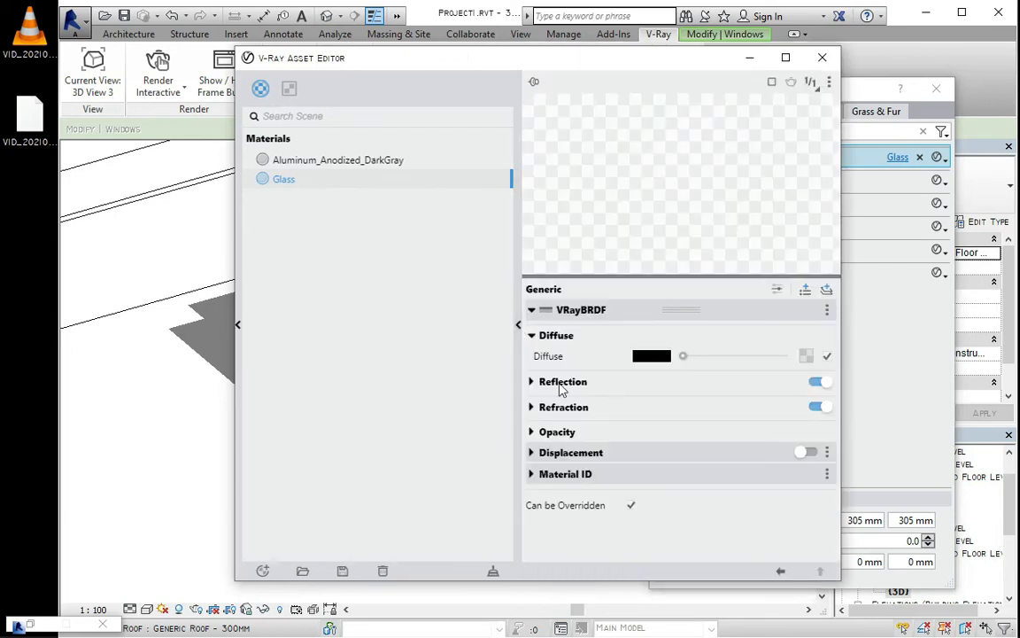
left_click(531, 383)
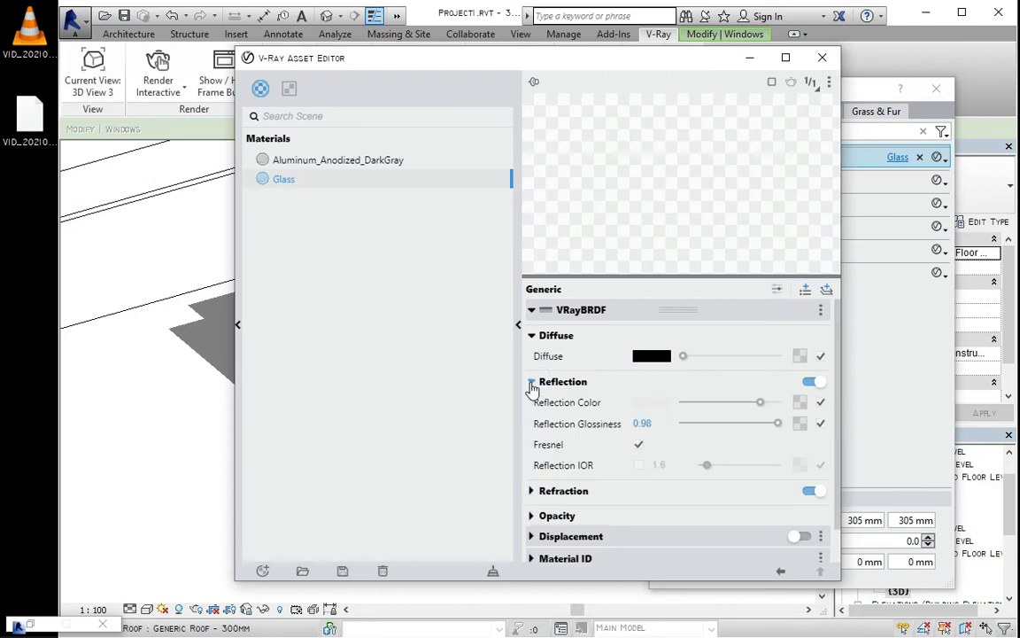
left_click(533, 492)
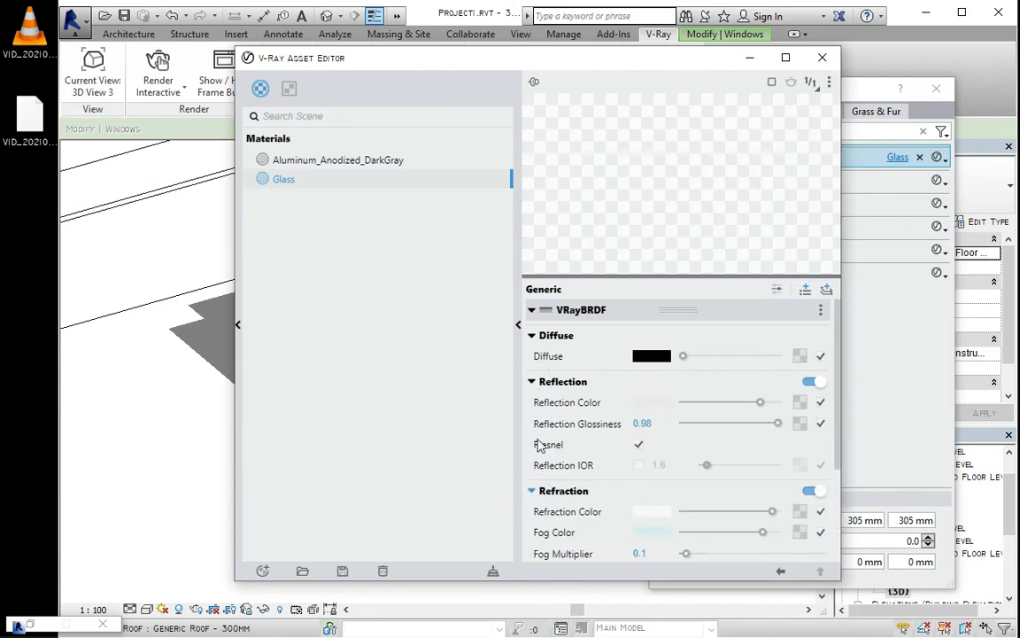
left_click(531, 382)
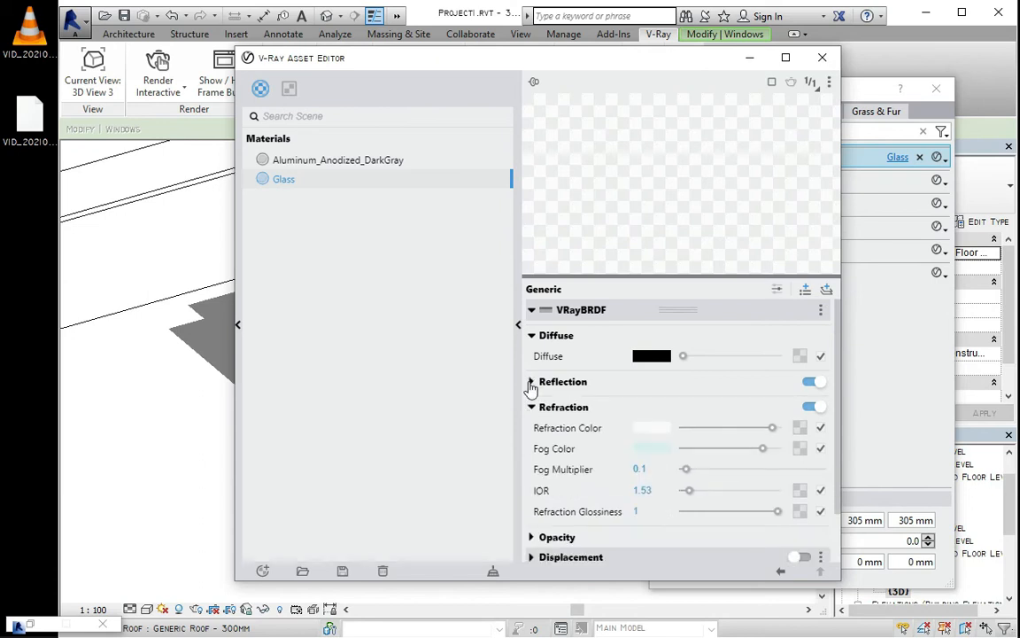
left_click(531, 381)
left_click(531, 381)
left_click(532, 408)
left_click(531, 453)
left_click(531, 450)
left_click(531, 434)
left_click(532, 434)
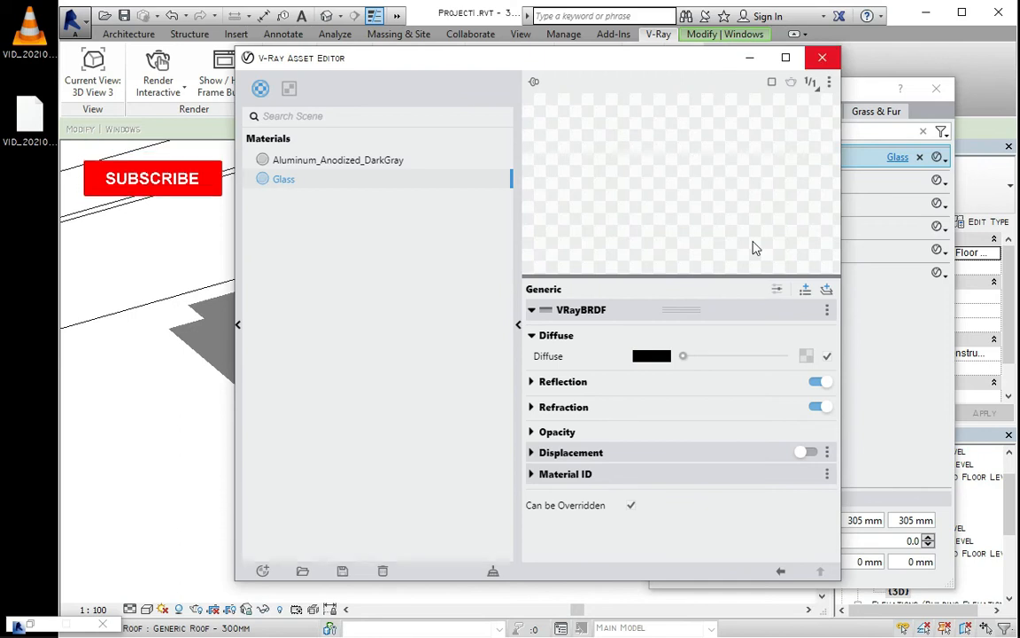
left_click(822, 58)
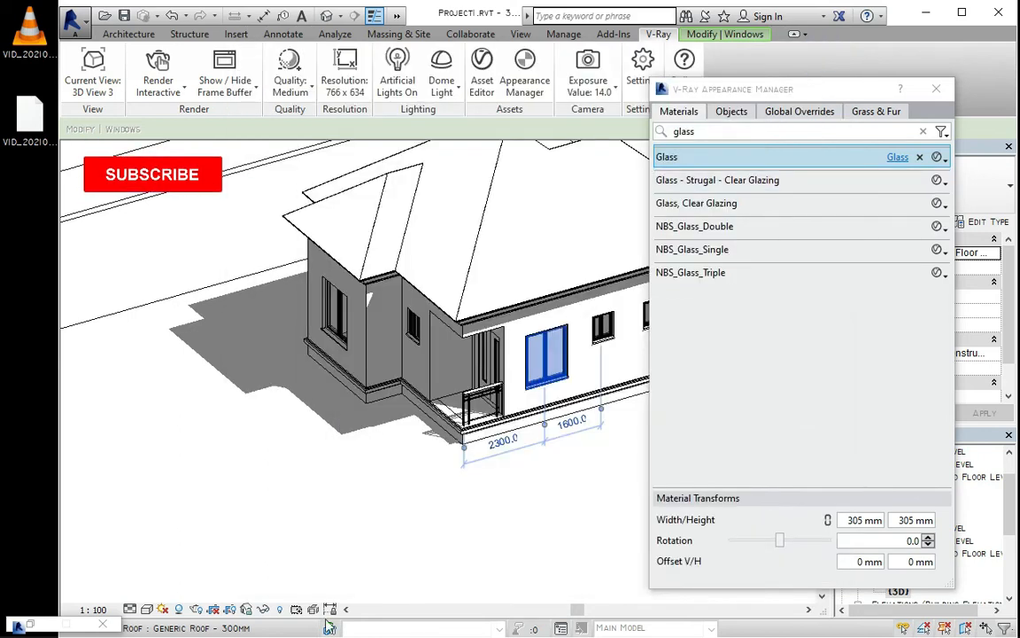
Bring up the V-Ray frame buffer, close the Appearance Manager and place the render so the roof edge in the 3D view is uncovered.
key("alt+Tab")
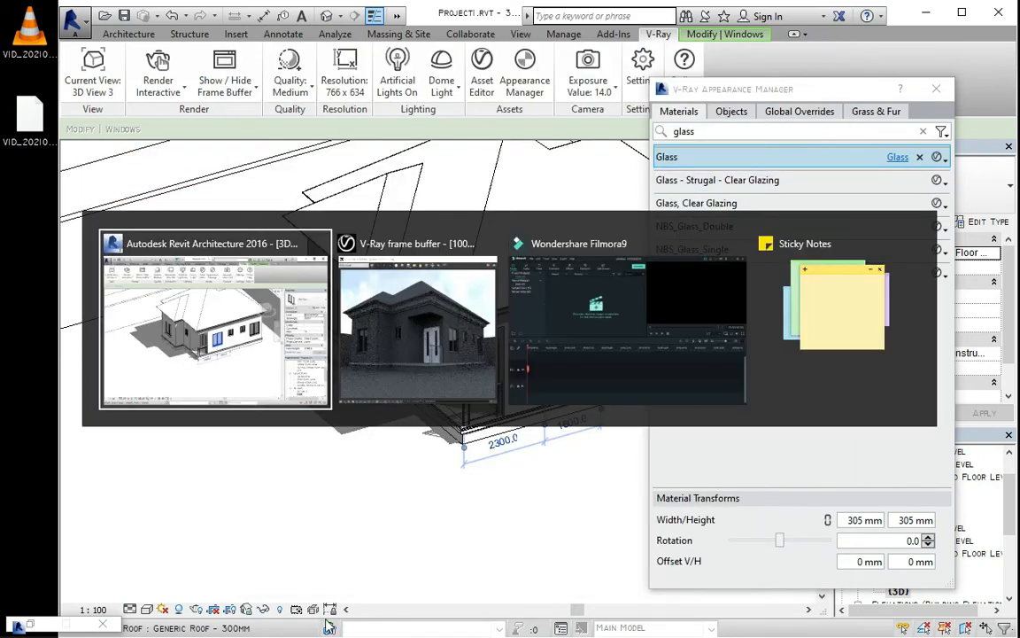
key("alt+Tab")
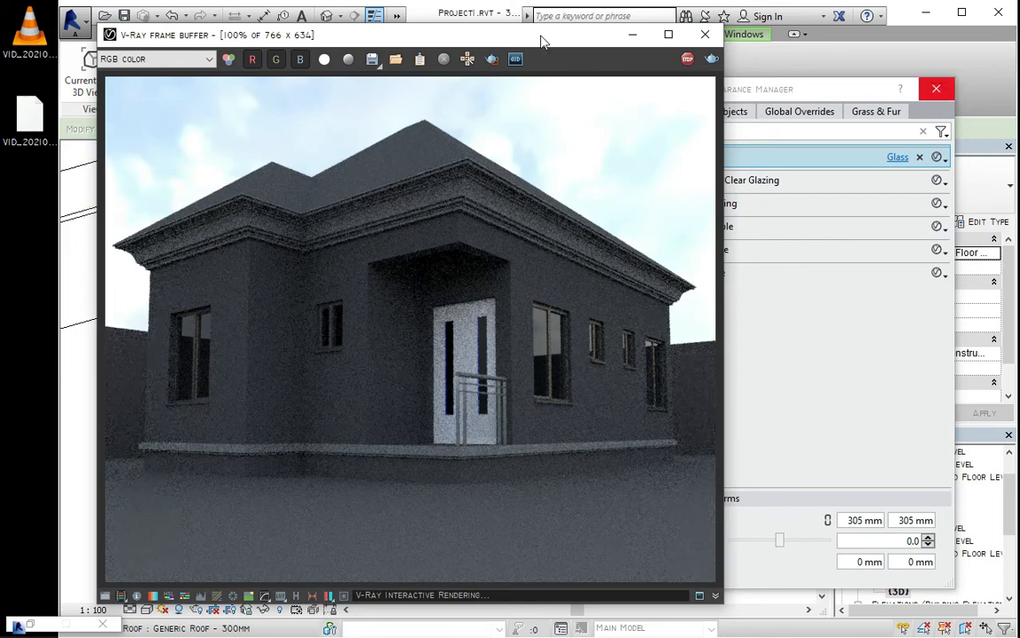
left_click(937, 88)
left_click_drag(576, 36, 602, 66)
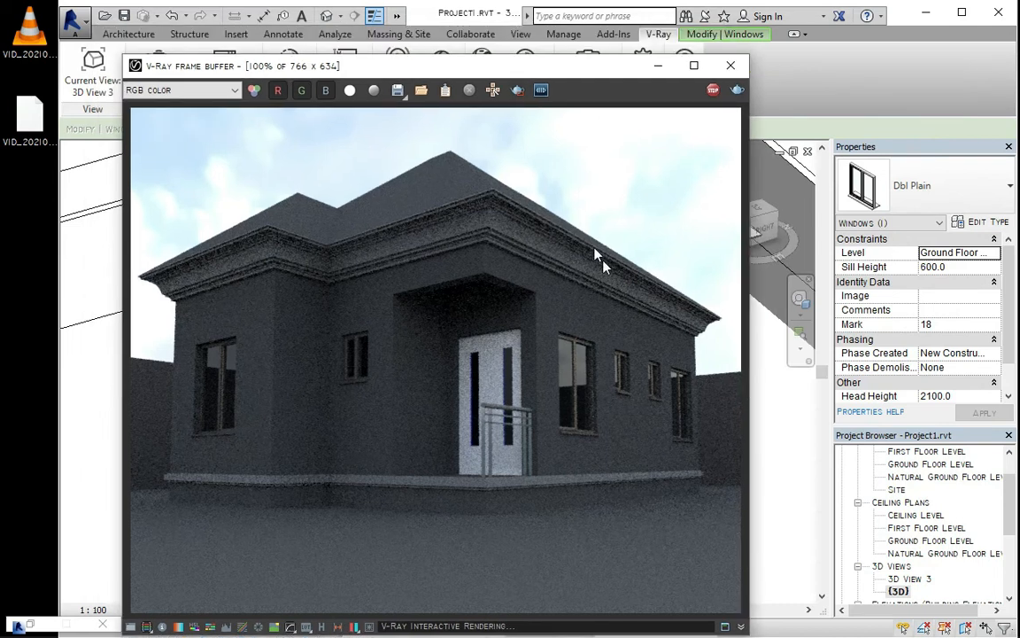
left_click_drag(488, 65, 625, 315)
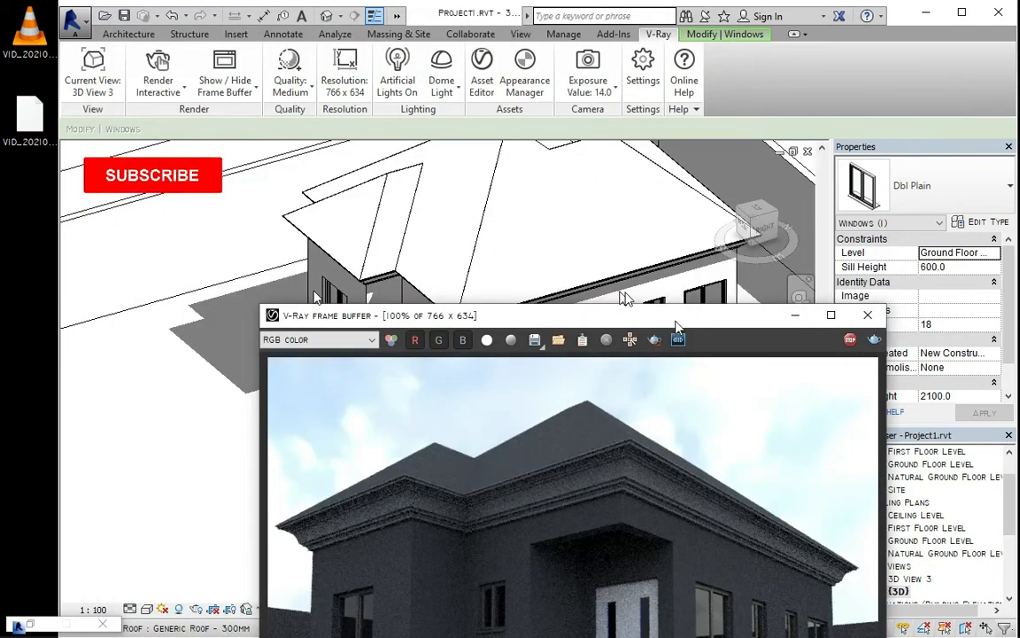
scroll(605, 245, "up", 2)
left_click_drag(446, 315, 410, 453)
scroll(410, 362, "up", 2)
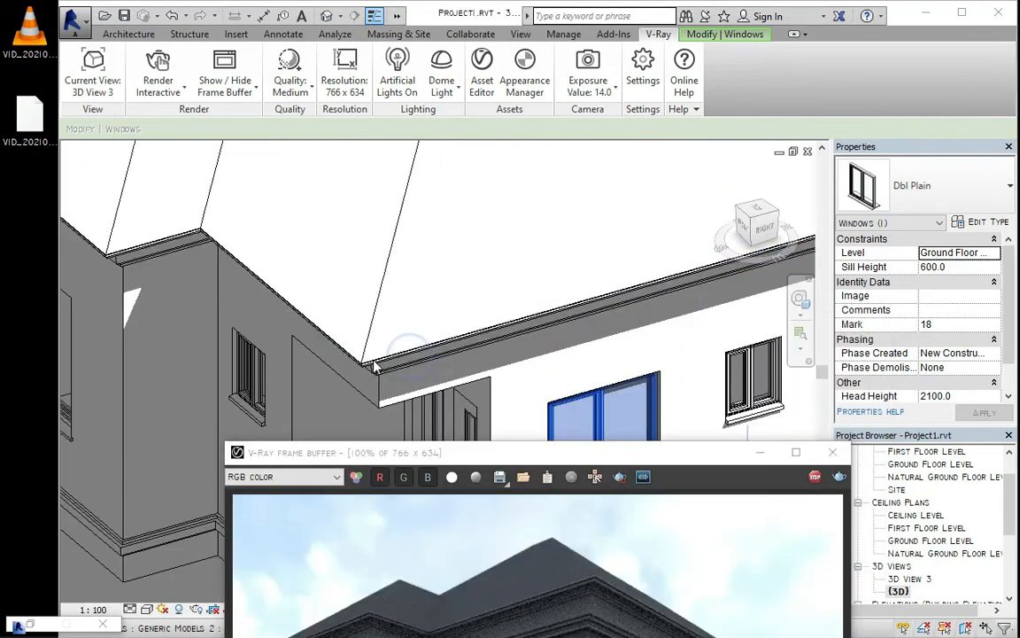
Edit the moulding below the roof edge in place, enter its sweep's path sketch and open the sweep's material selection.
left_click(381, 373)
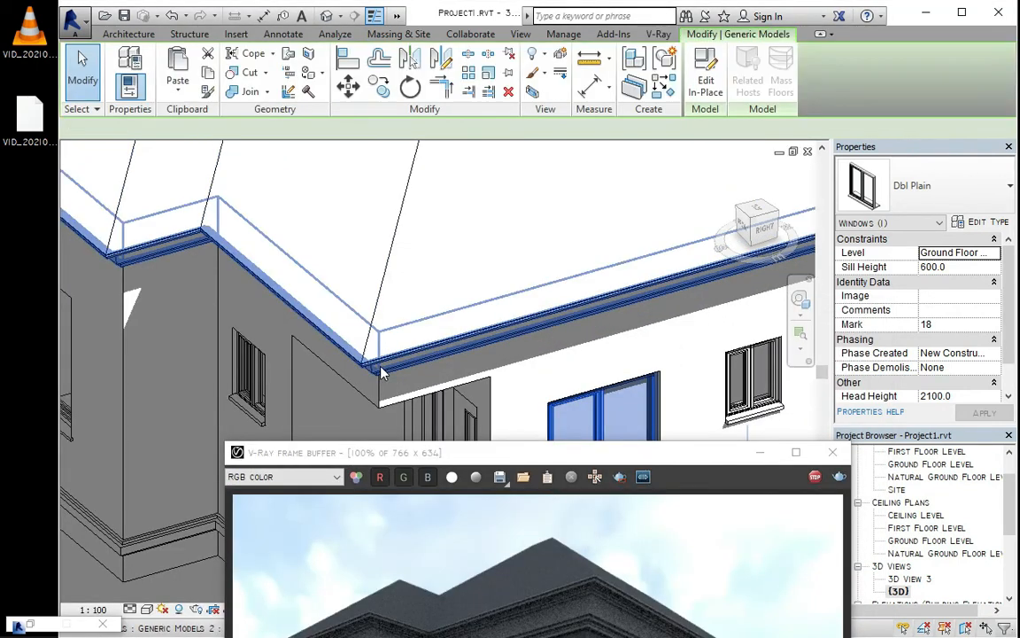
double_click(444, 353)
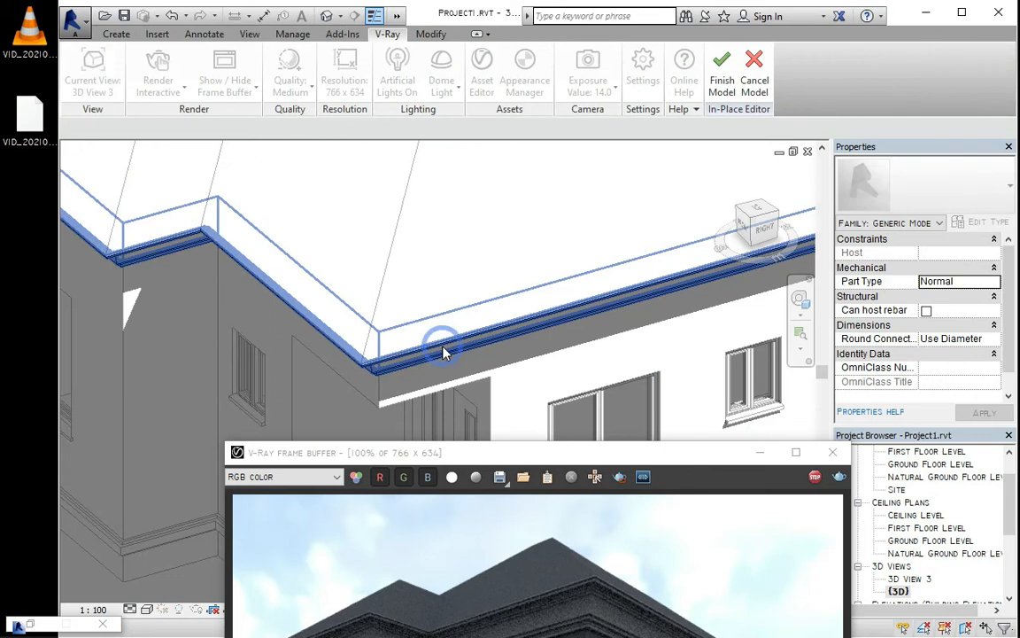
double_click(444, 353)
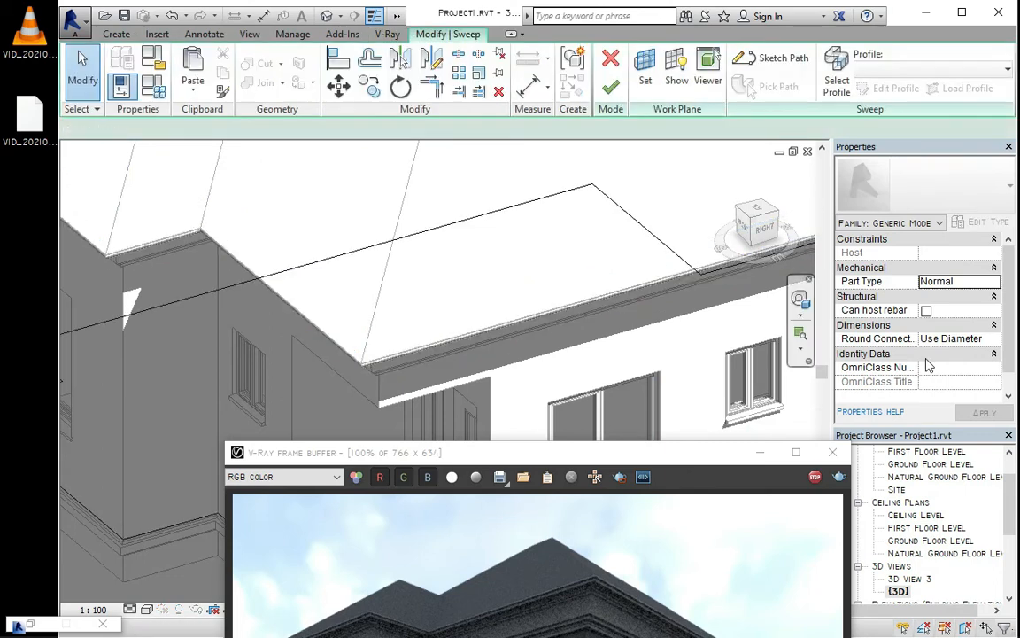
left_click(543, 205)
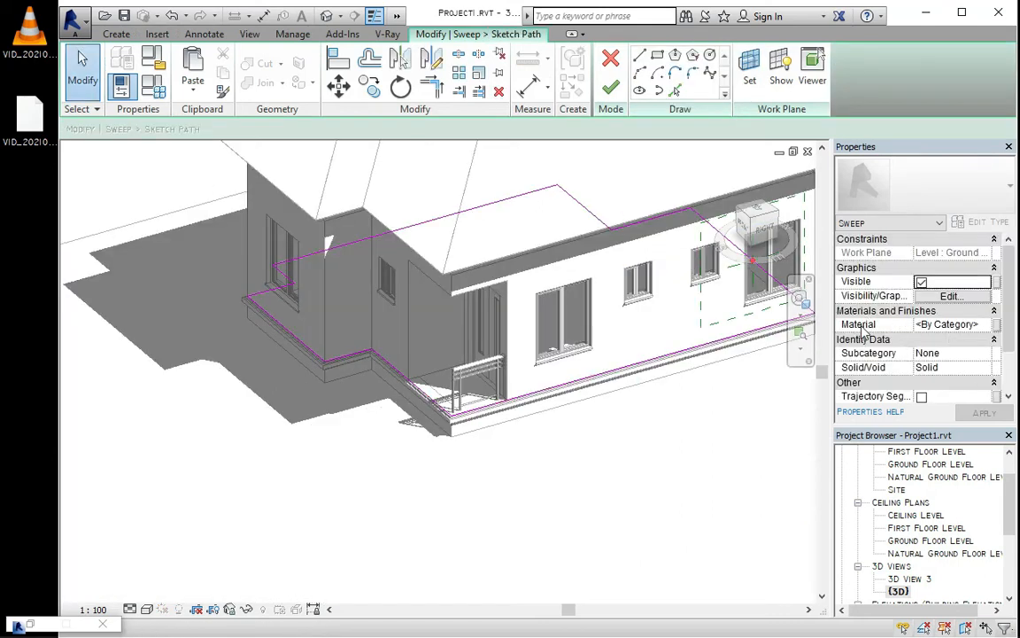
left_click(988, 325)
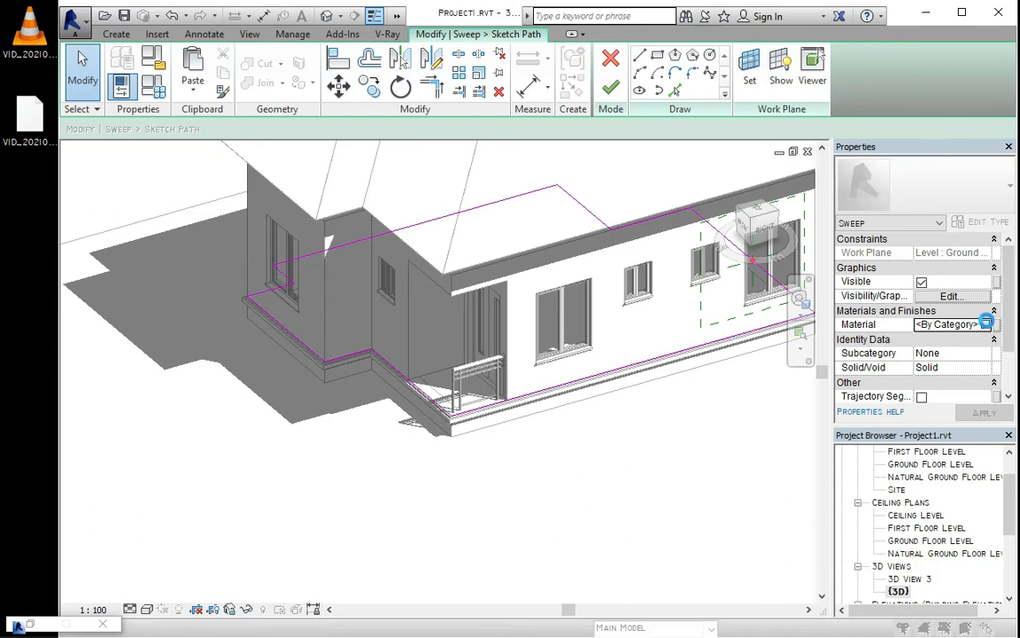
left_click(988, 325)
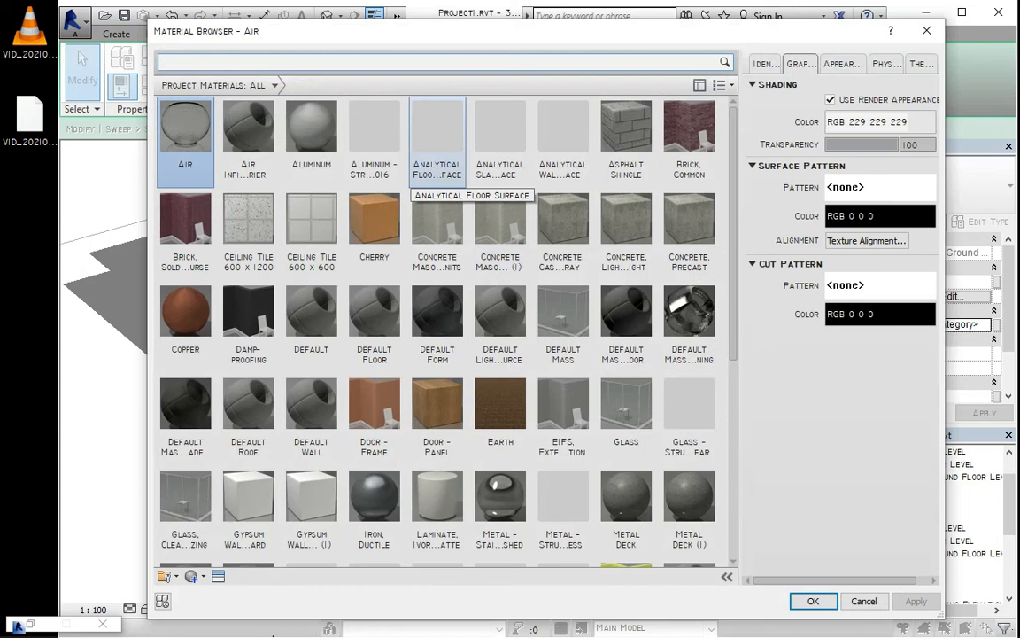
Create a new material, rename it "white" and have its shading use the render appearance.
left_click(205, 576)
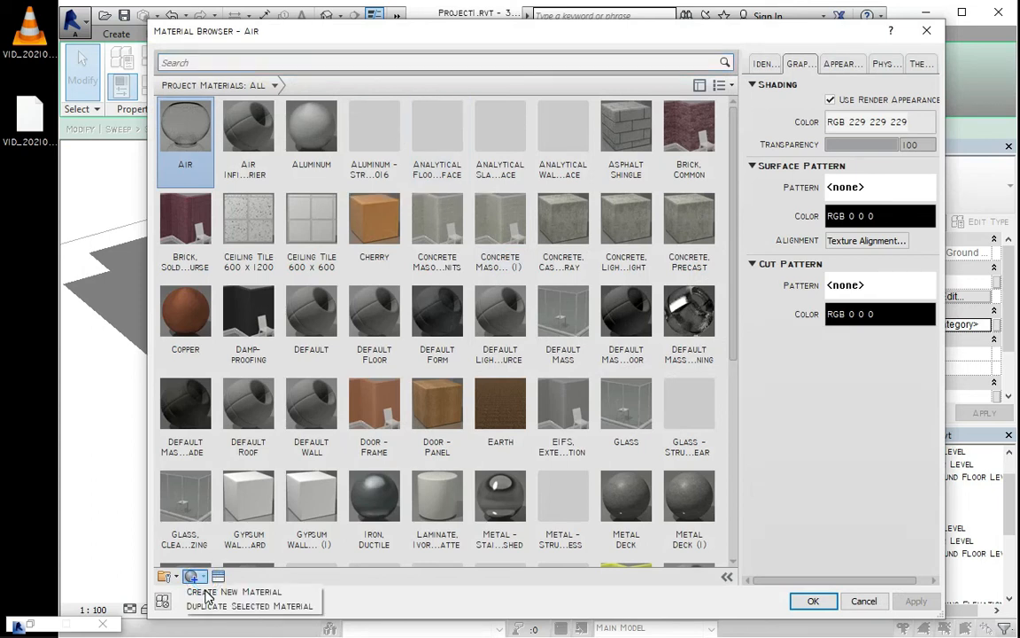
left_click(203, 588)
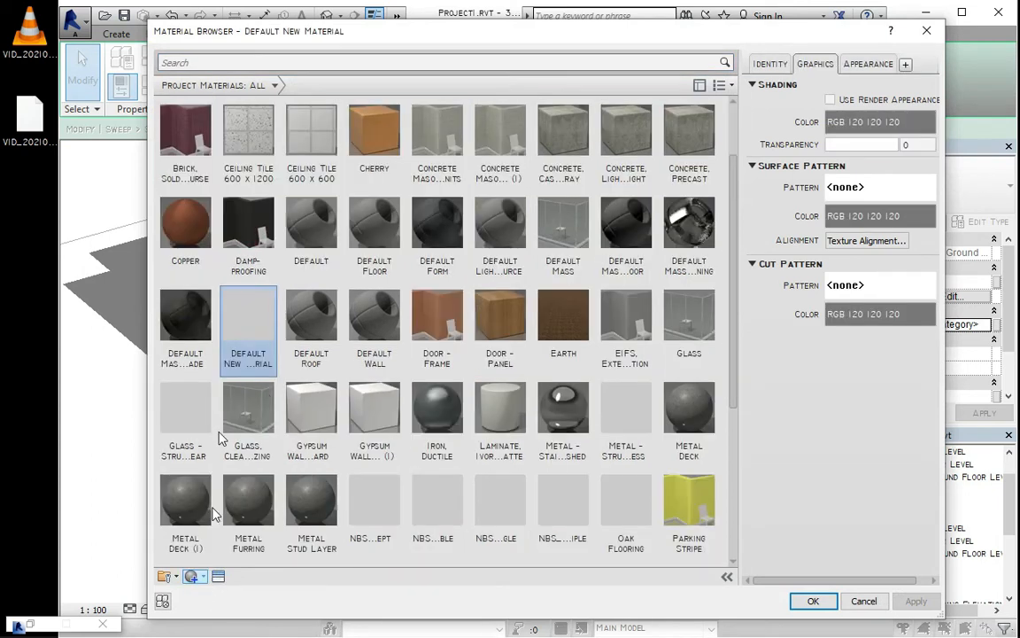
right_click(250, 366)
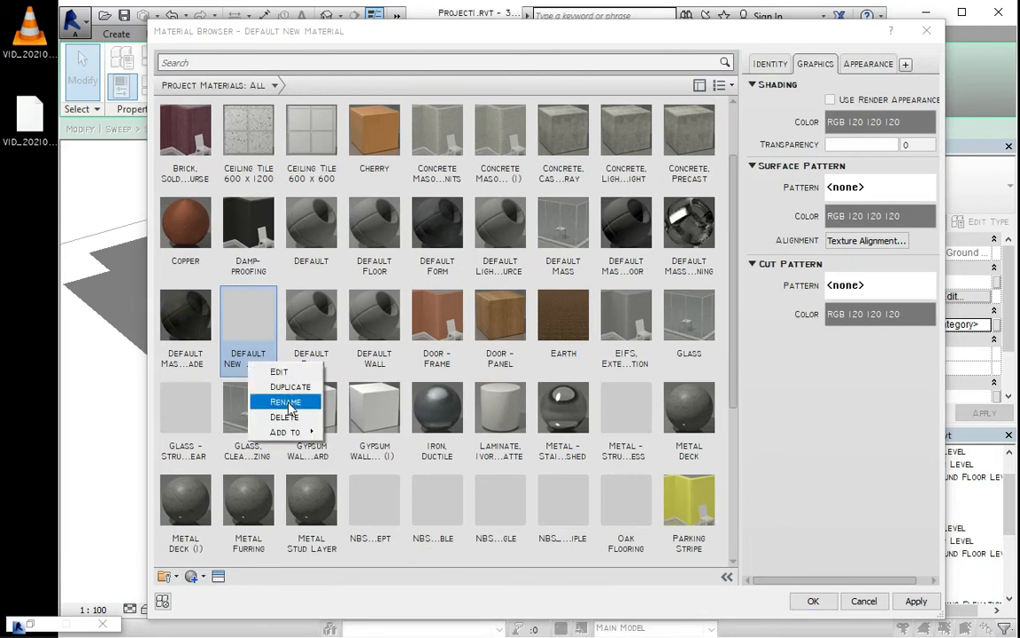
left_click(285, 402)
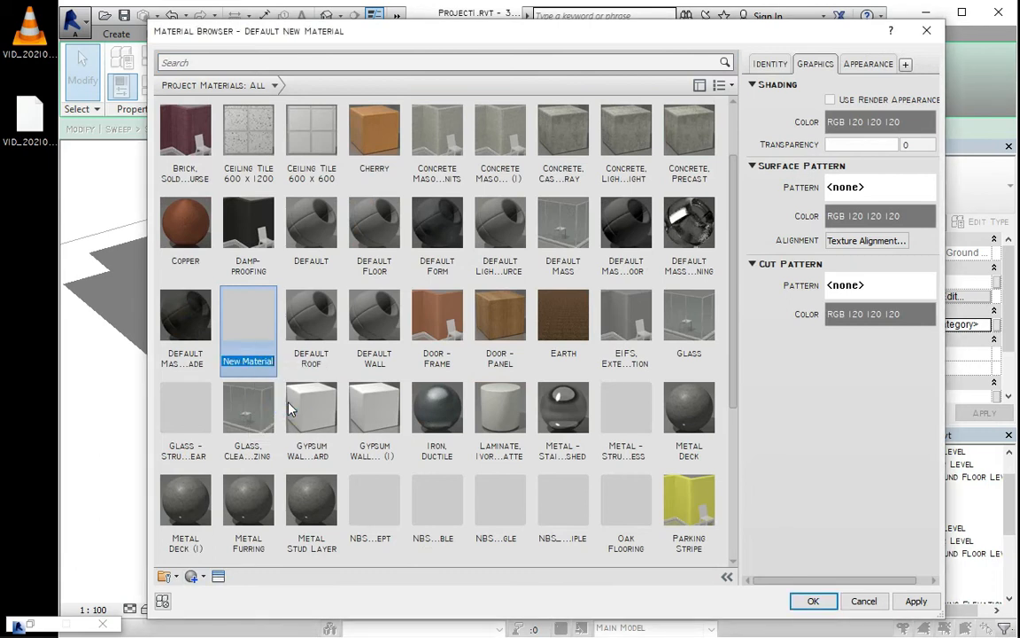
type("whi")
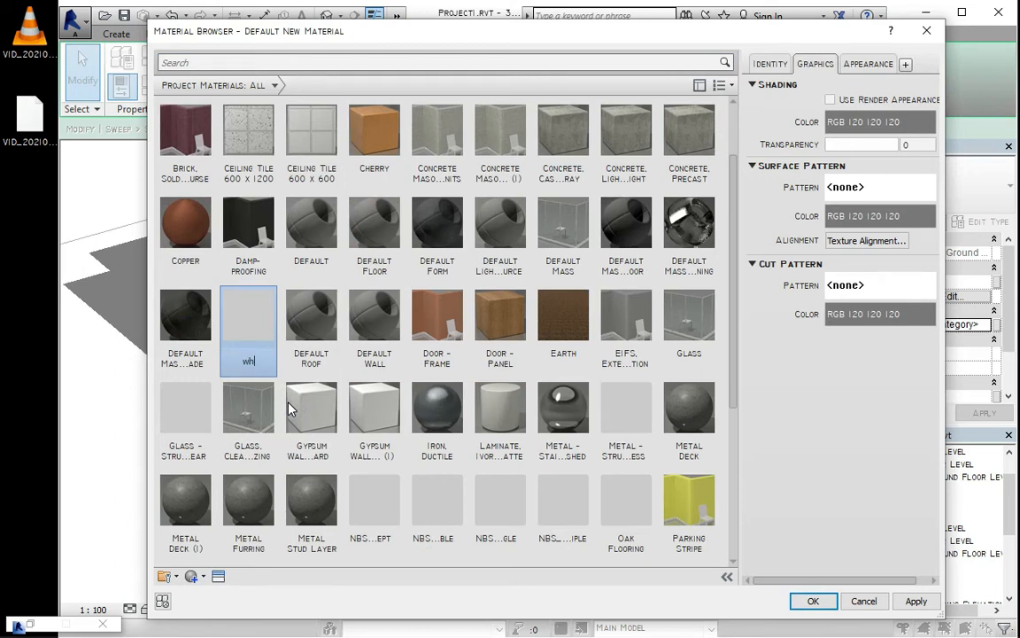
type("t")
key("BackSpace")
type("te")
key("Return")
left_click(843, 100)
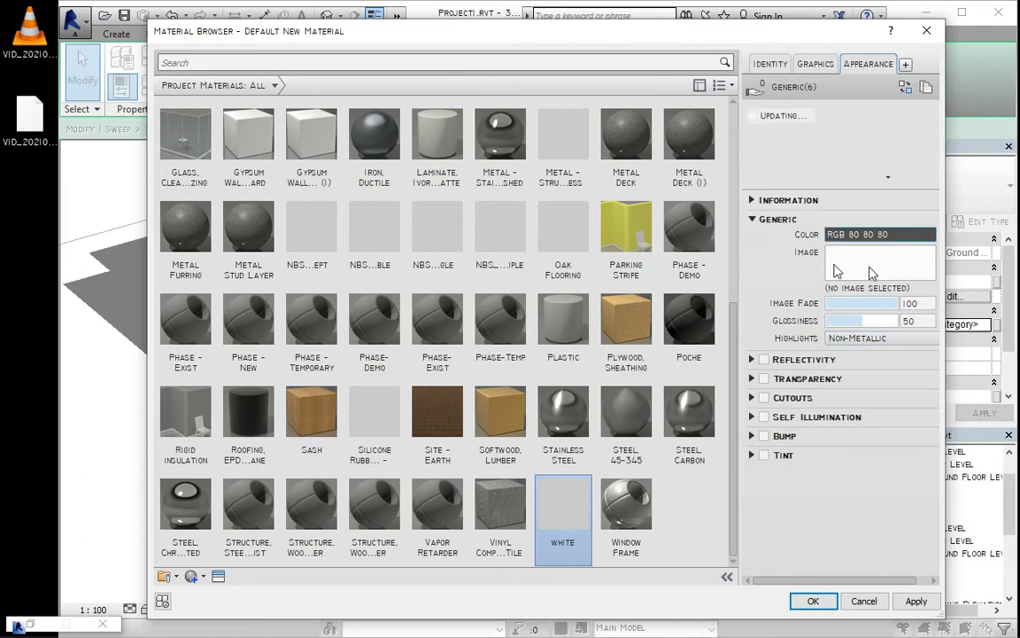
Set the generic appearance color of the white material to RGB 234 234 234.
left_click(912, 235)
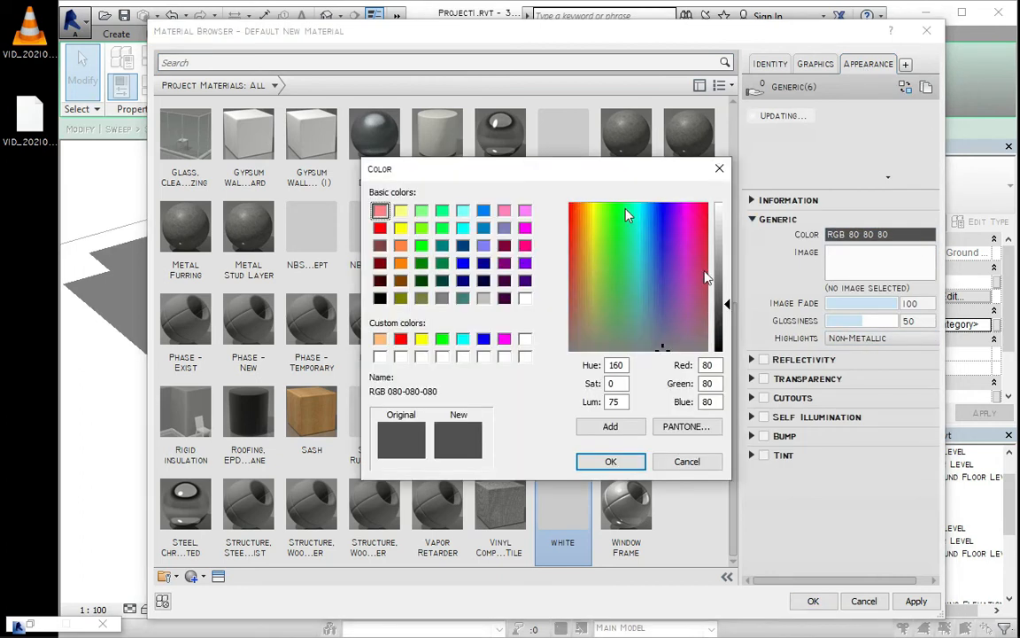
left_click_drag(724, 232, 731, 206)
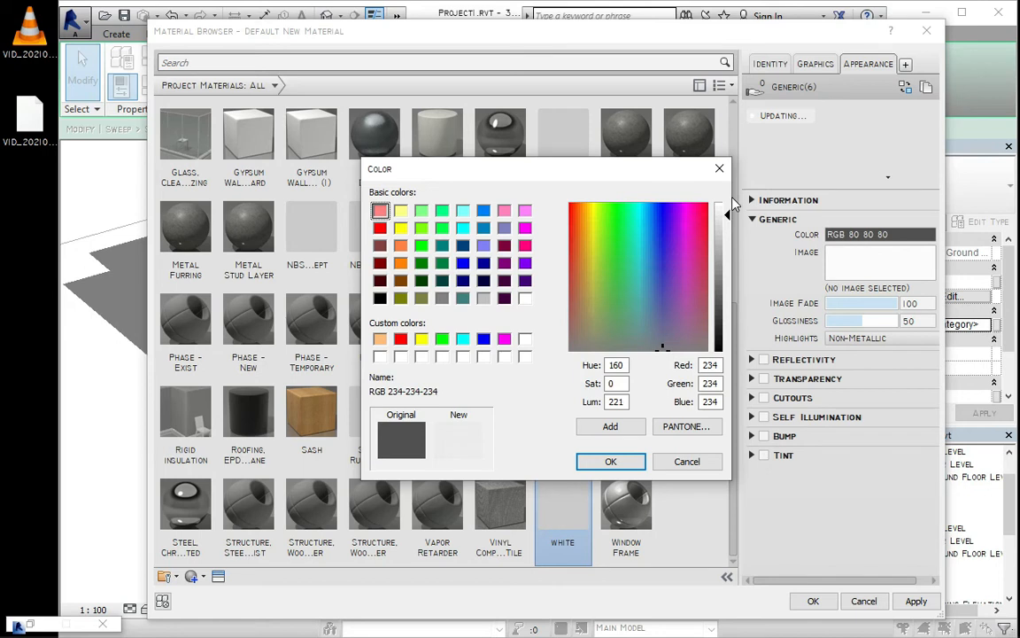
left_click(609, 462)
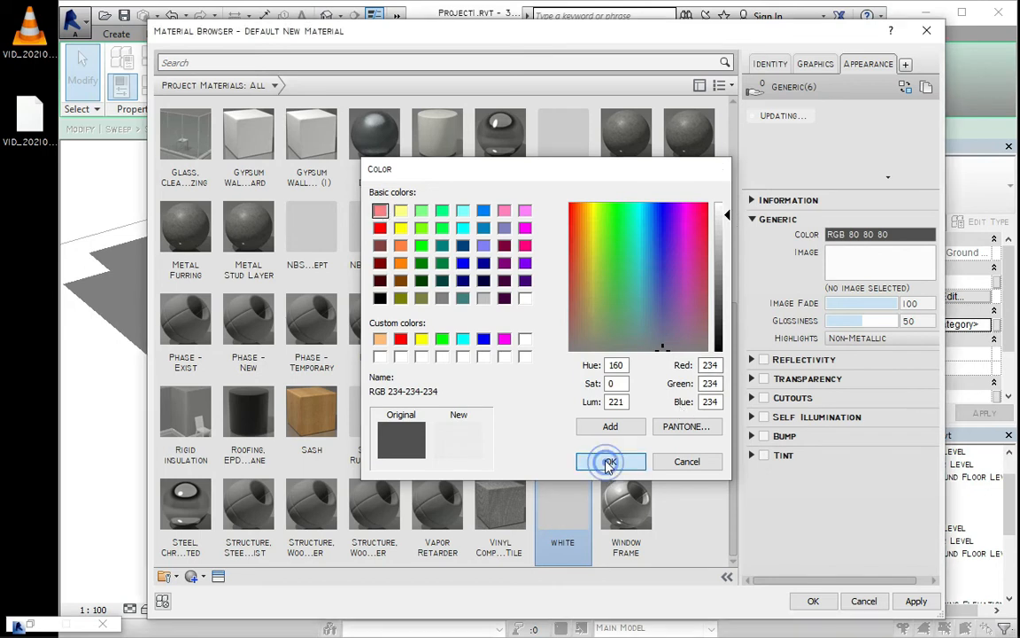
Search the appearance assets for "paint", replace the white material's asset with Cool White from Wall Paint, and accept the material.
left_click(905, 87)
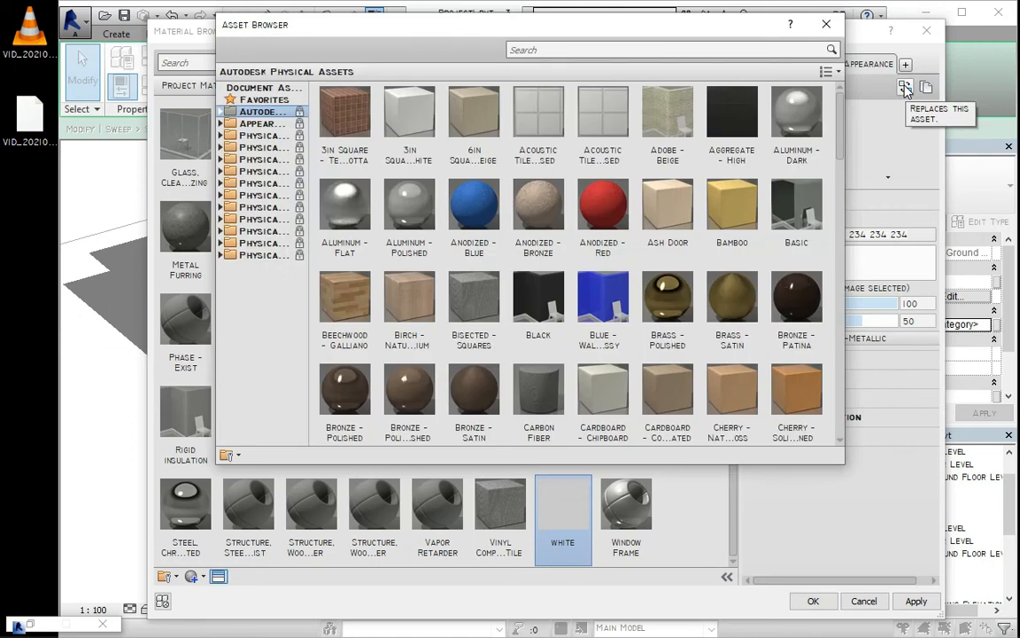
left_click(551, 49)
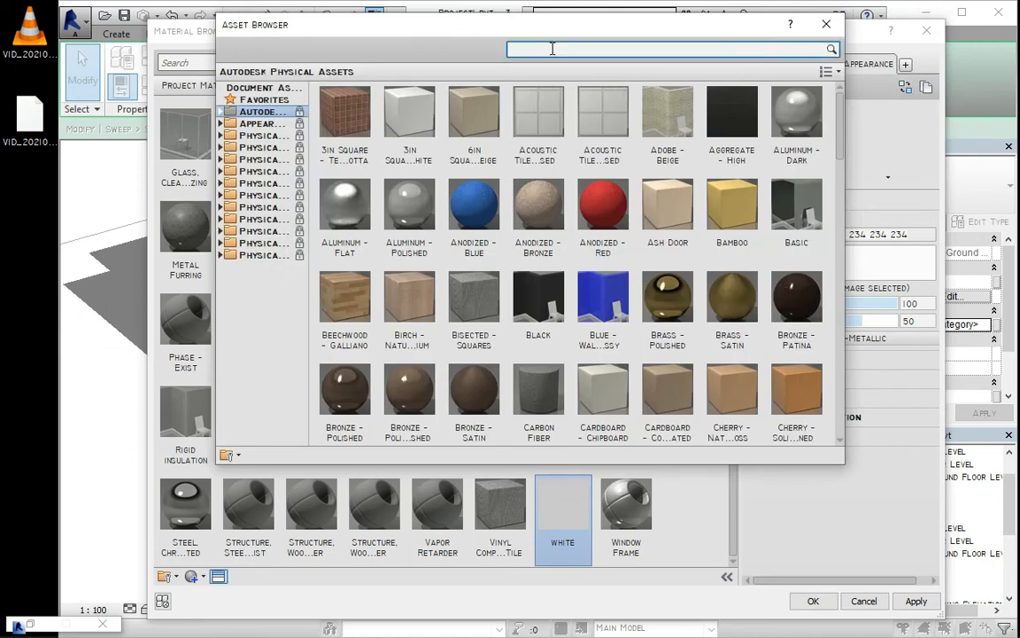
type("PAINT")
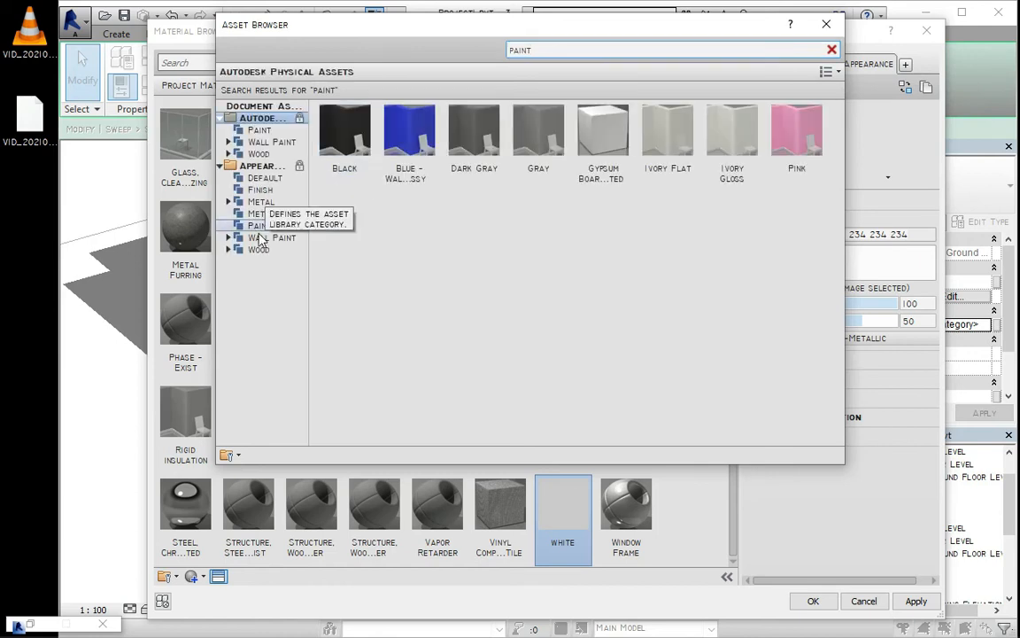
left_click(264, 238)
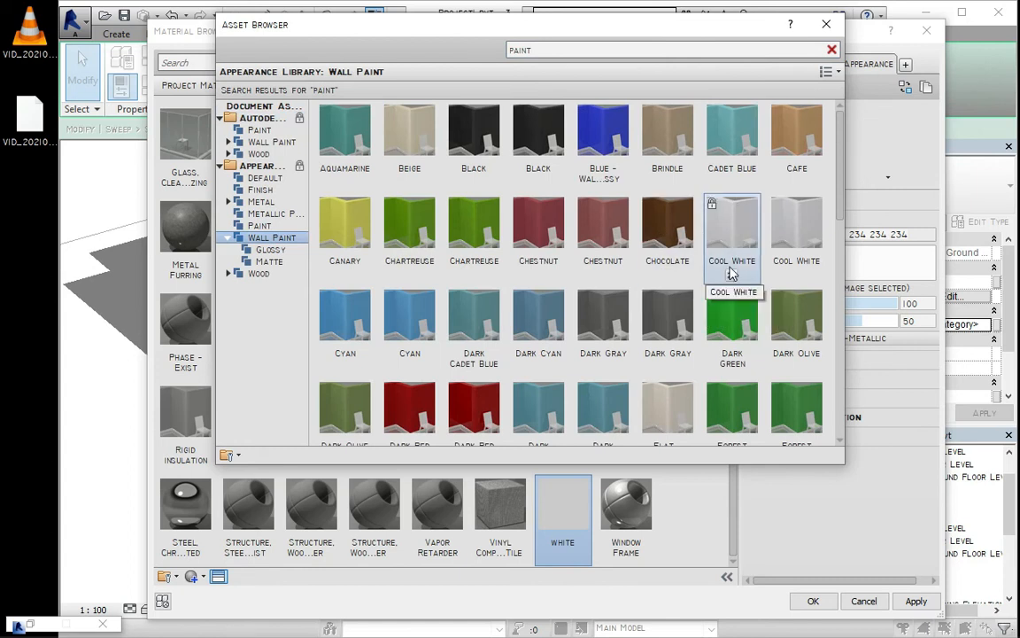
left_click(729, 277)
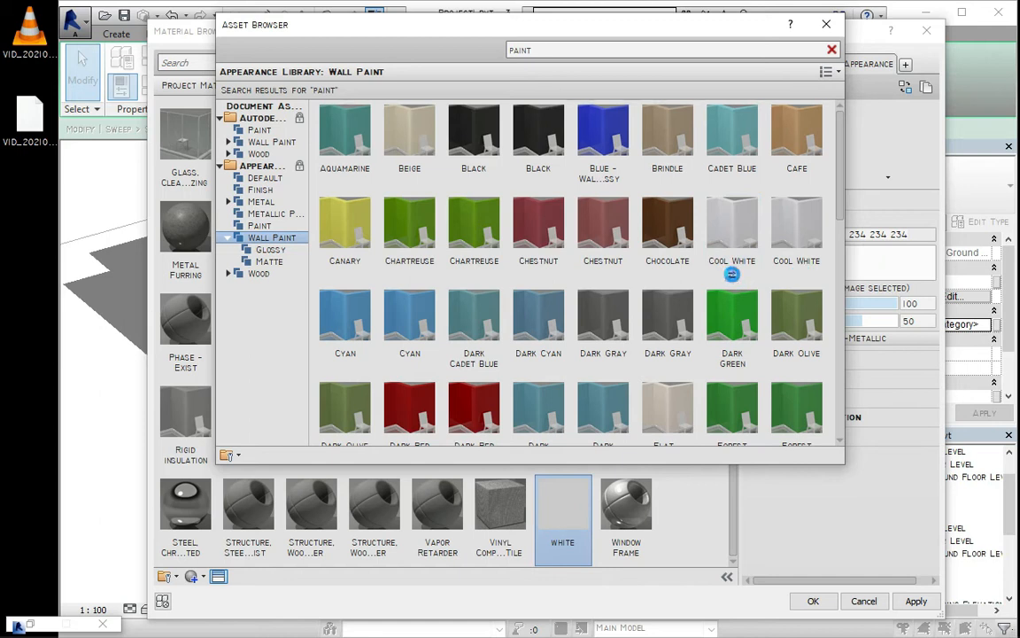
left_click(732, 275)
left_click(836, 25)
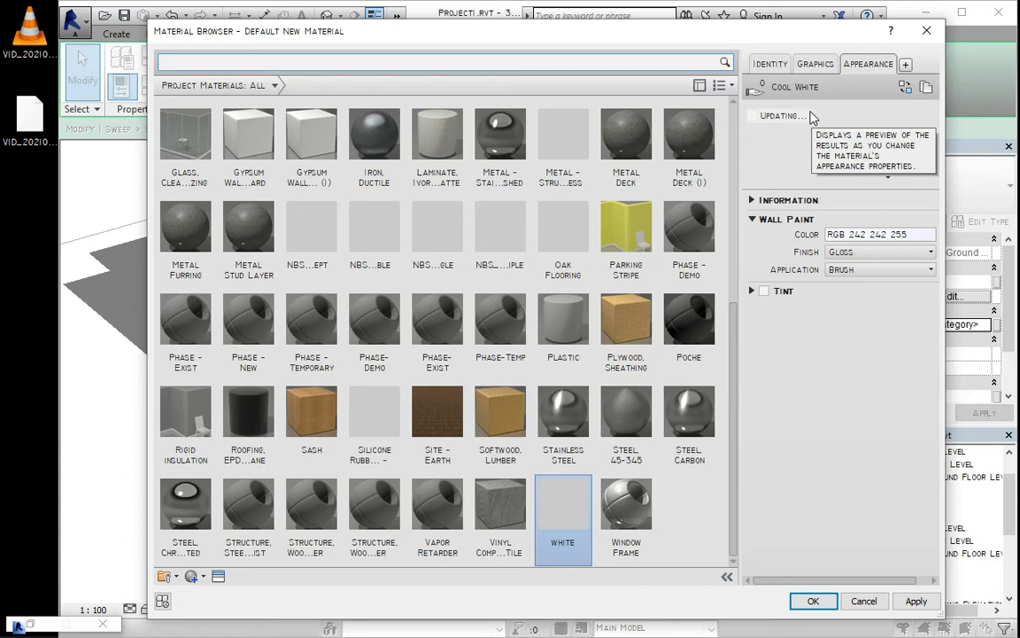
left_click(812, 600)
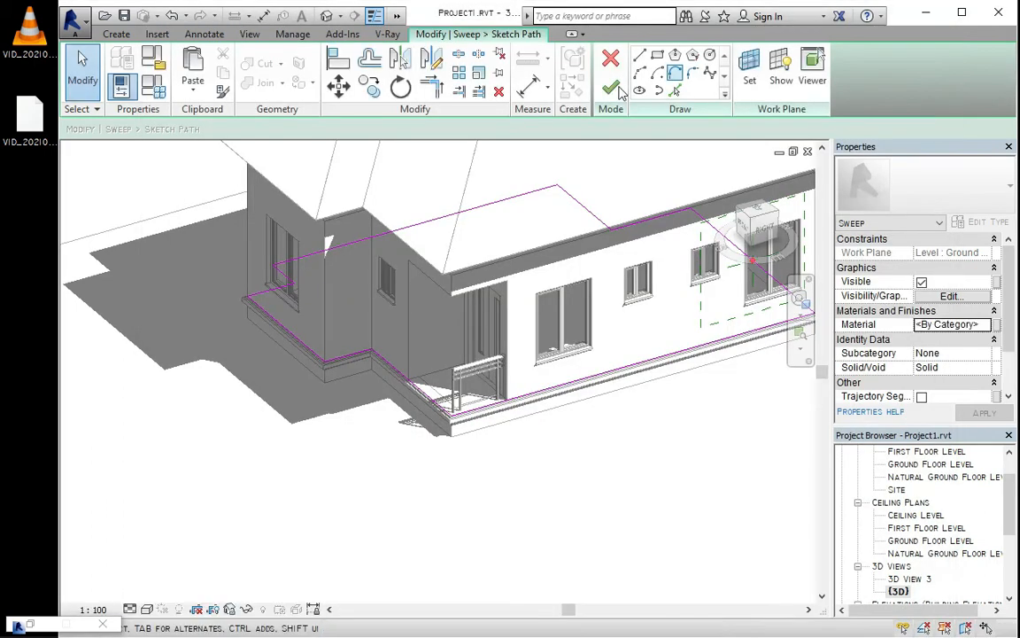
Finish the path sketch of the roof-edge moulding's sweep and try to complete the sweep edit.
left_click(613, 88)
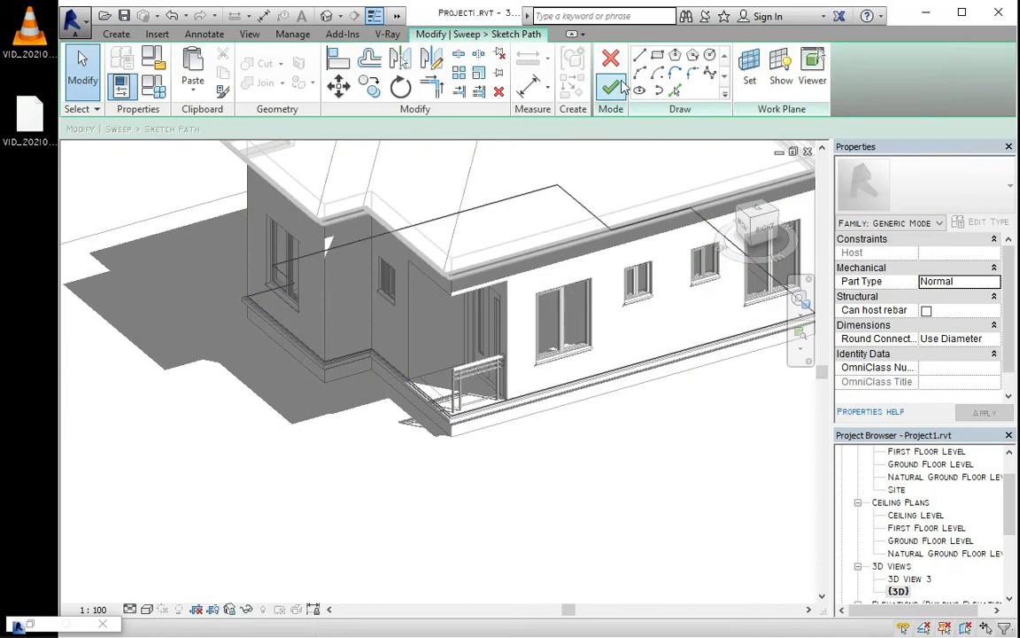
left_click(613, 88)
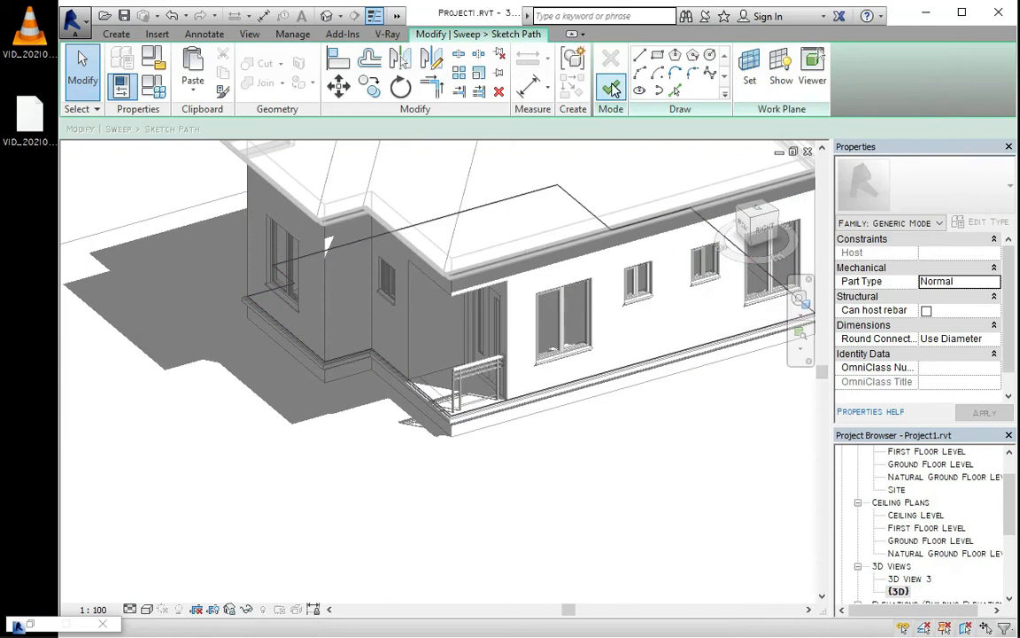
left_click(610, 88)
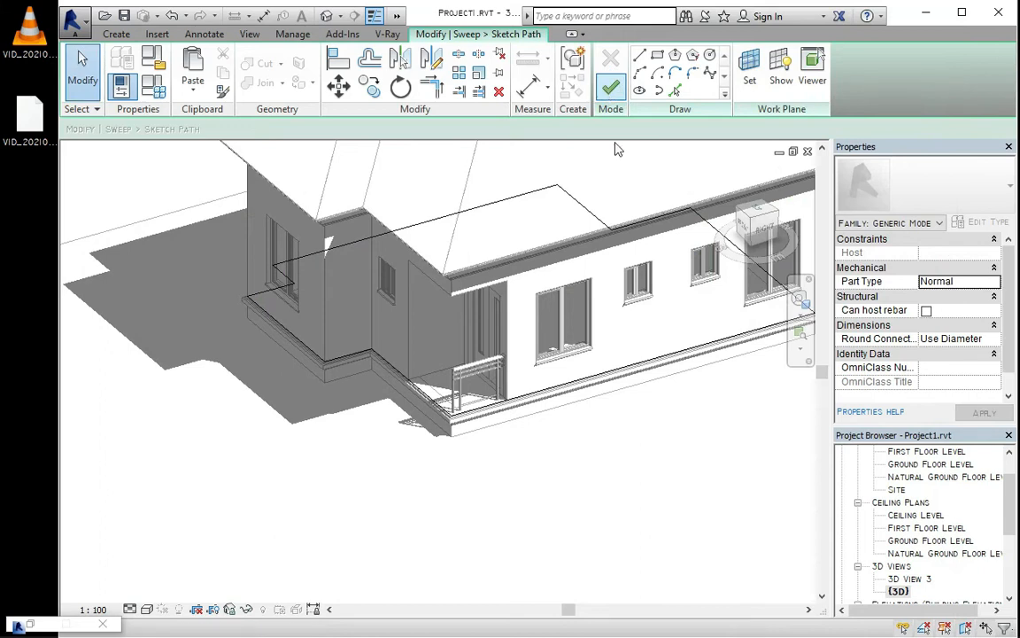
left_click(608, 91)
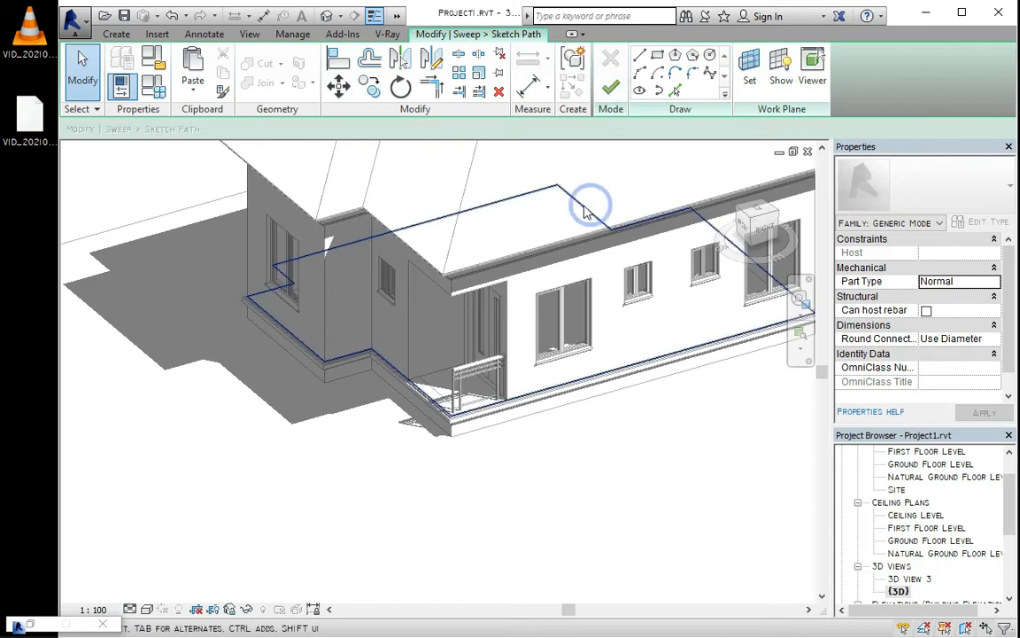
left_click(608, 89)
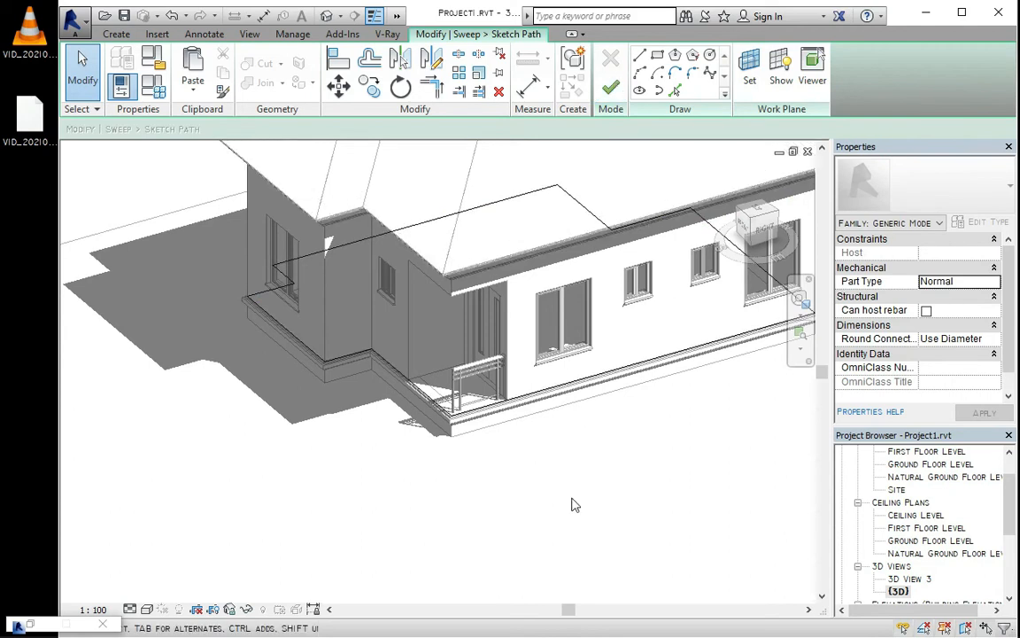
scroll(572, 504, "down", 2)
left_click(612, 91)
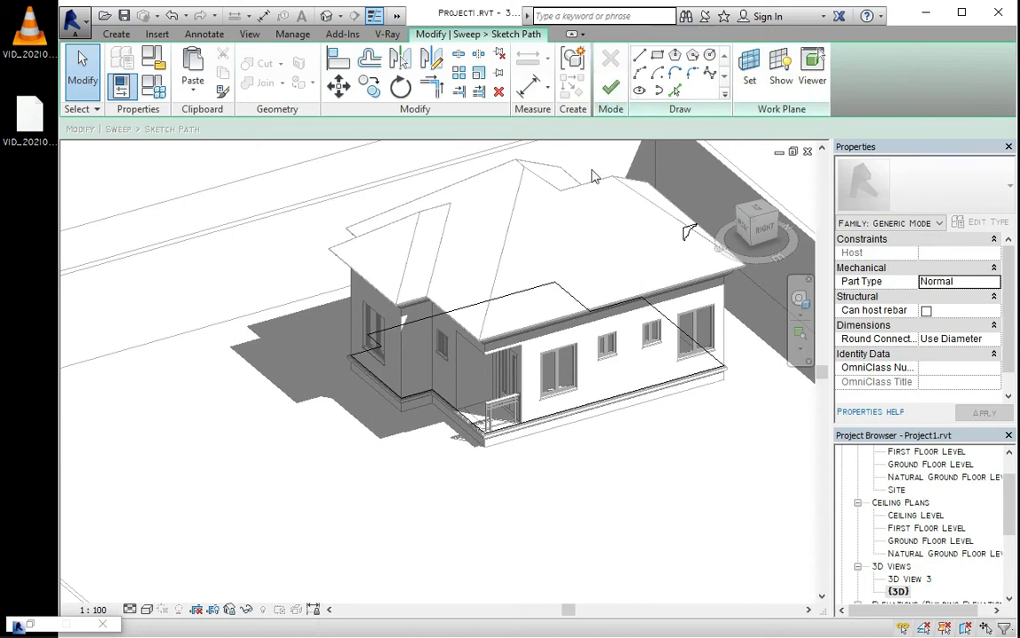
left_click(536, 298)
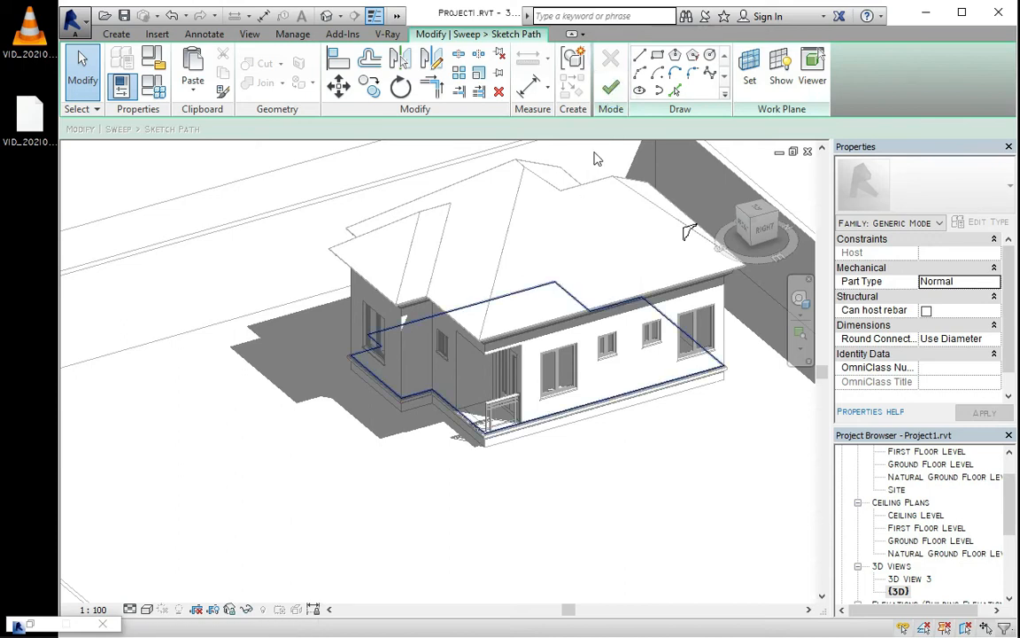
left_click(610, 89)
left_click(611, 91)
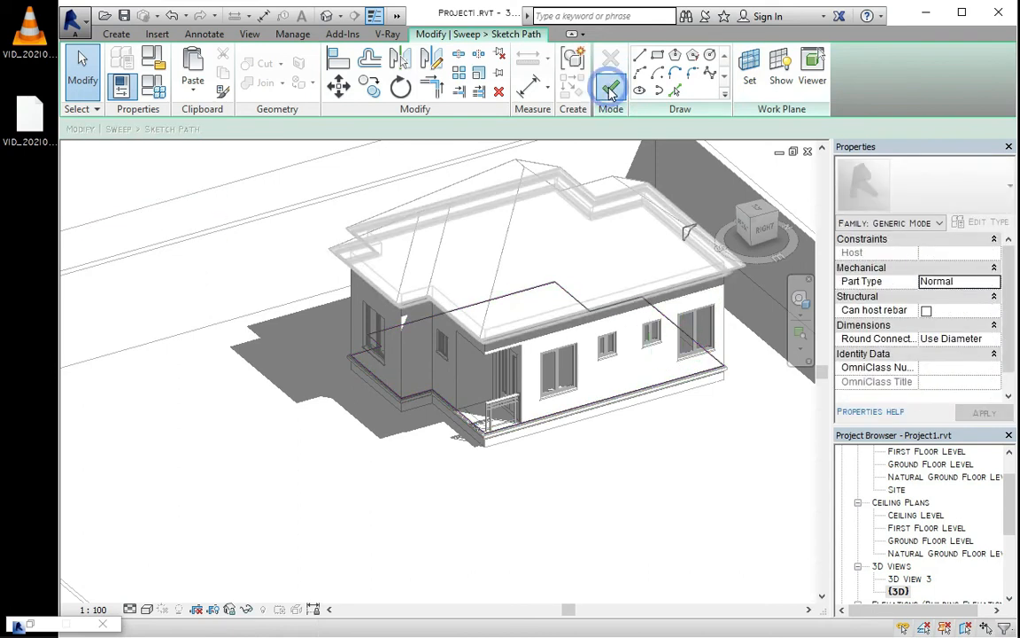
left_click(610, 91)
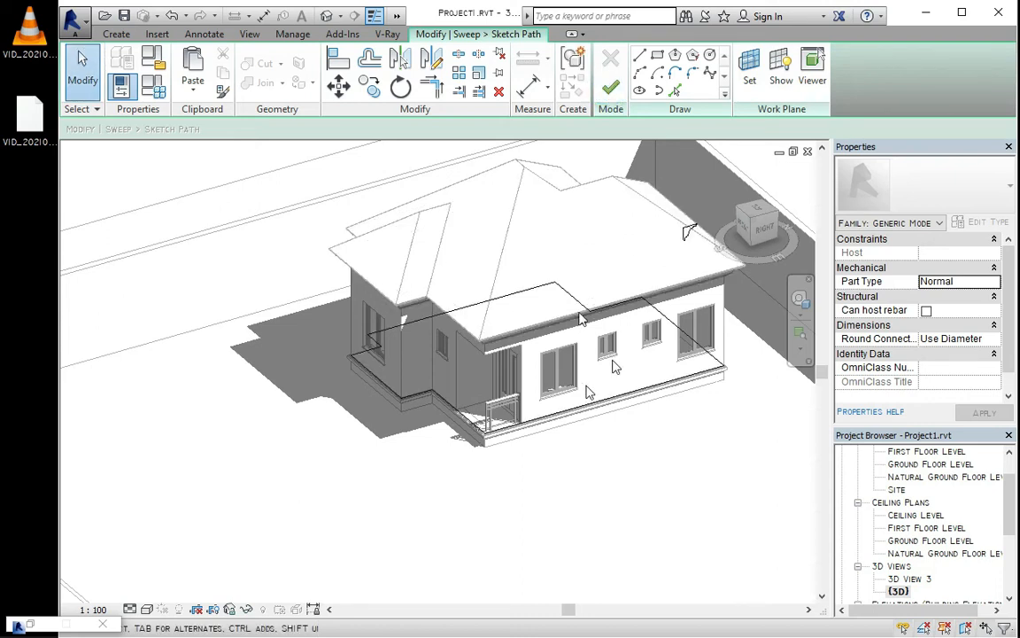
Reopen the sweep's path sketch, select the segment beside the entrance and finish the sketch again.
left_click(444, 410)
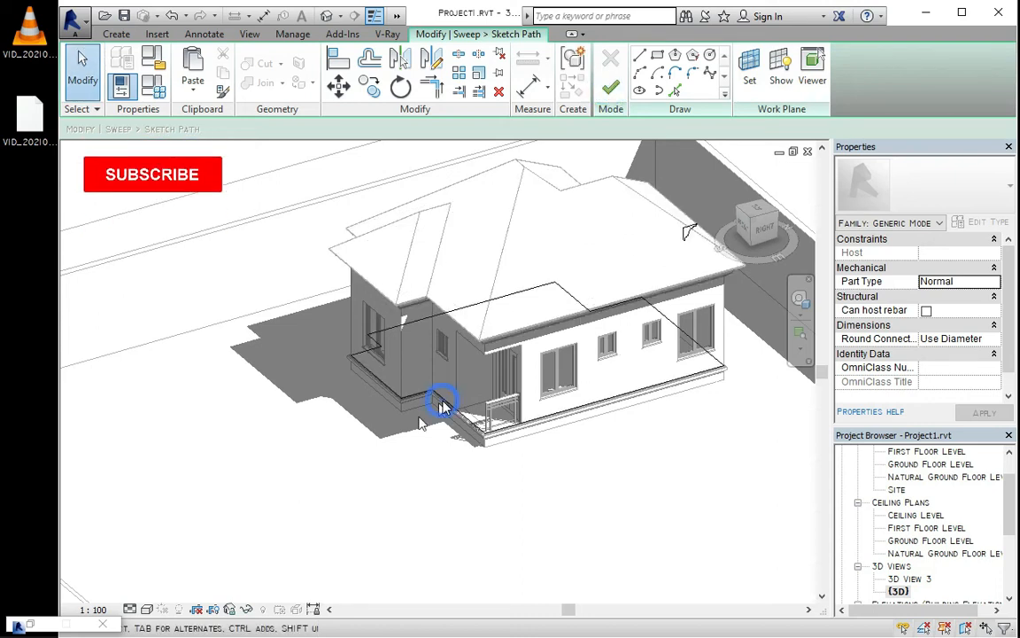
left_click(451, 415)
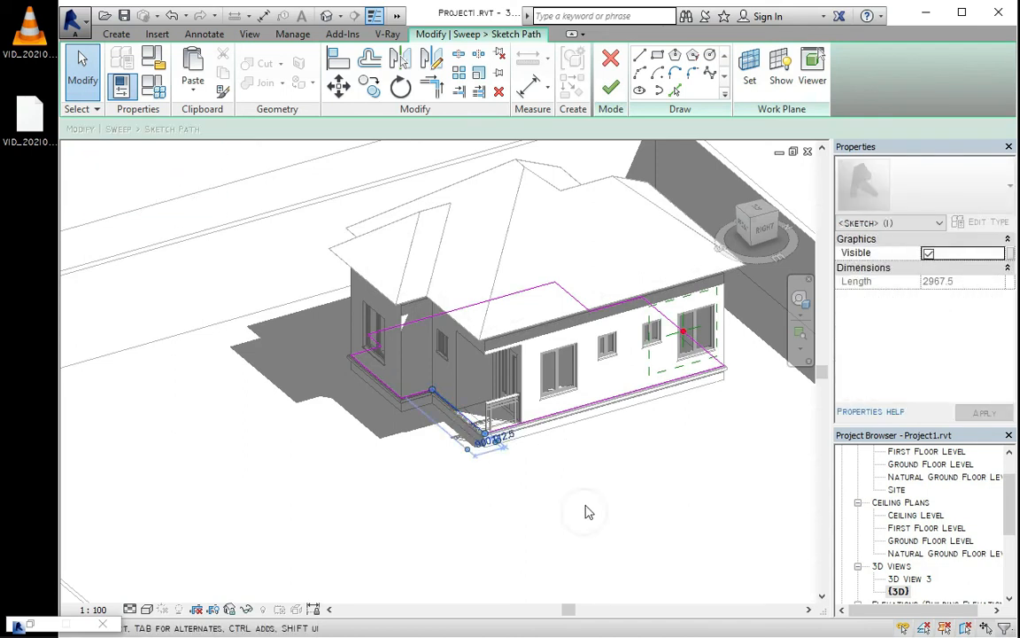
left_click(490, 474)
scroll(490, 474, "up", 3)
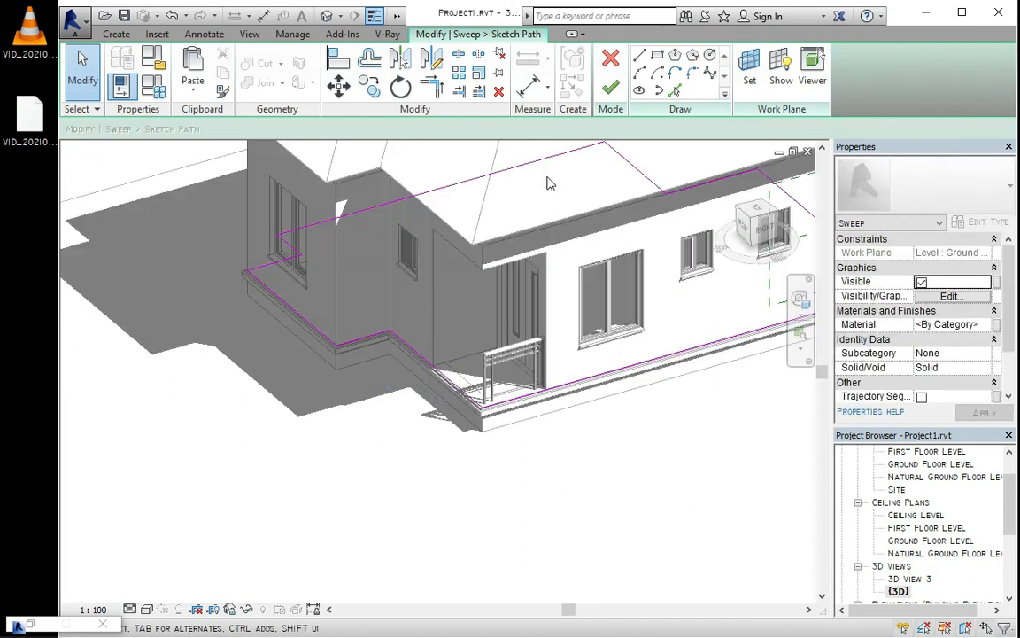
left_click(618, 95)
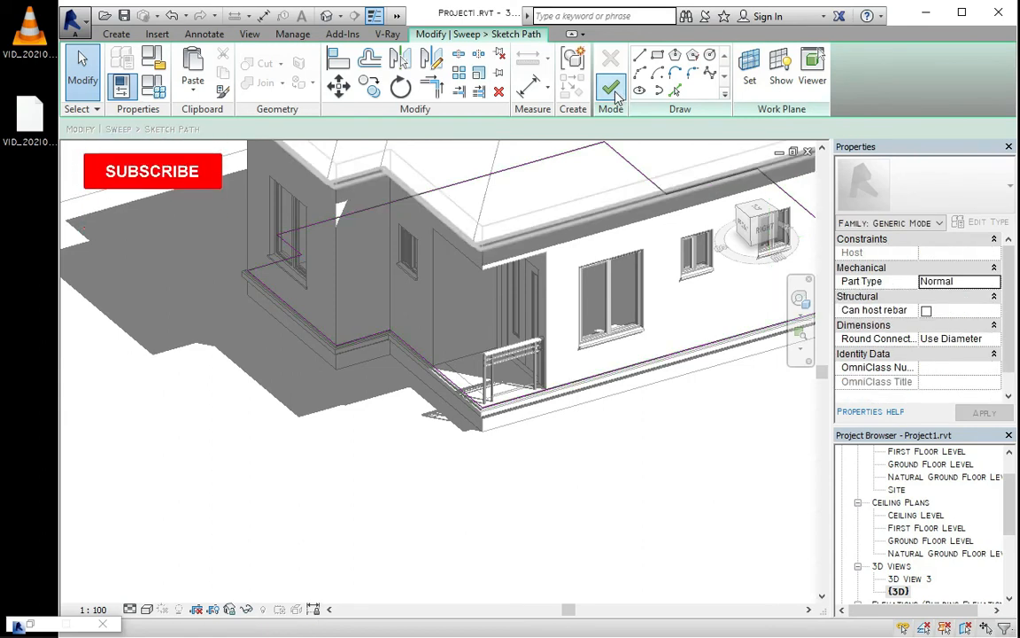
Replace the sweep path's segment beside the entrance with a new line joining the open ends and finish the path sketch.
left_click(412, 354)
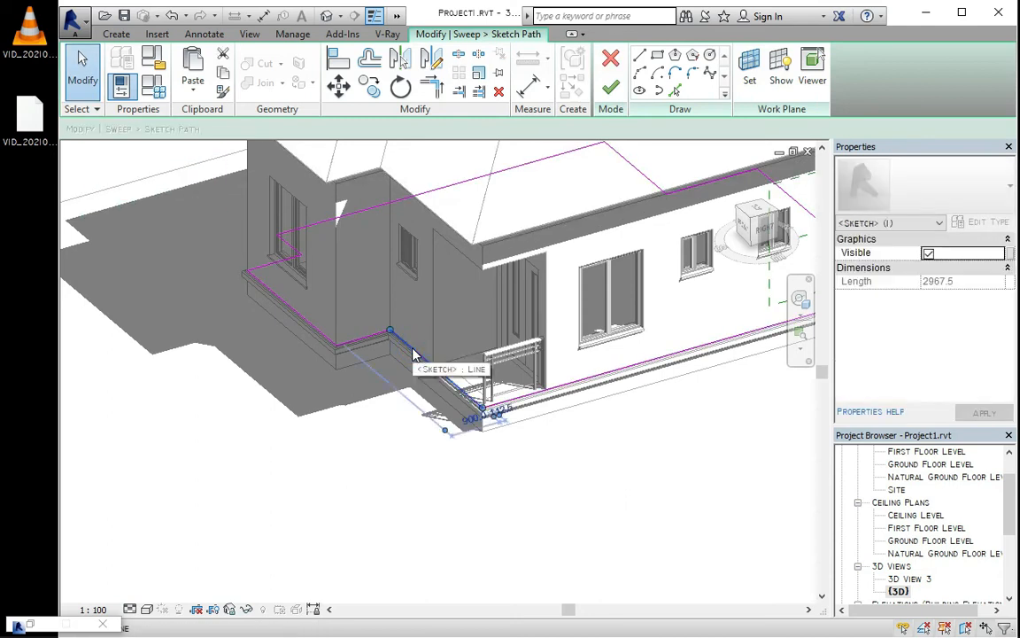
key("Delete")
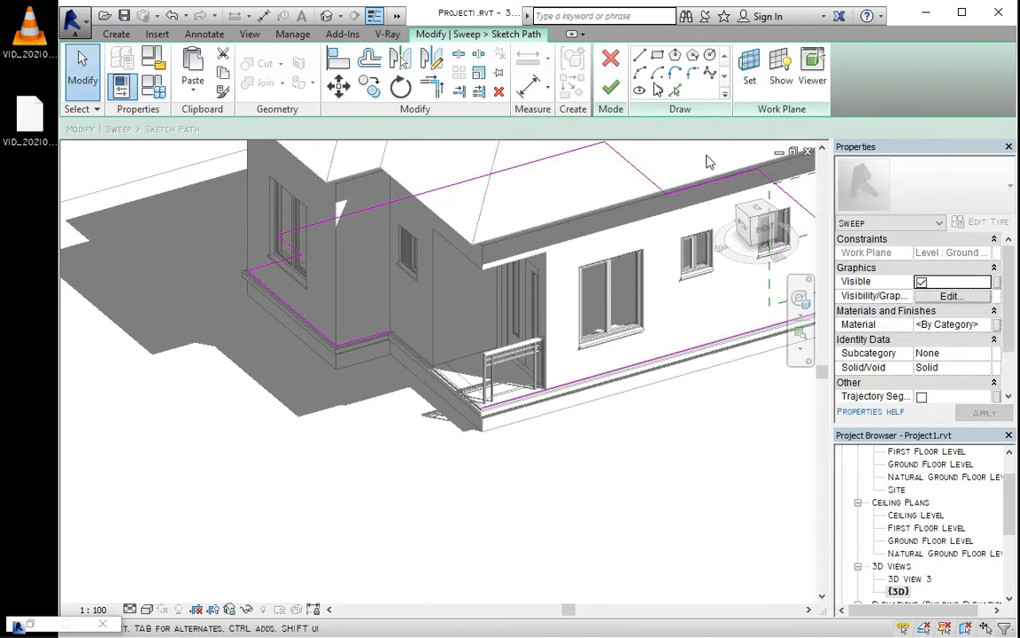
left_click(640, 55)
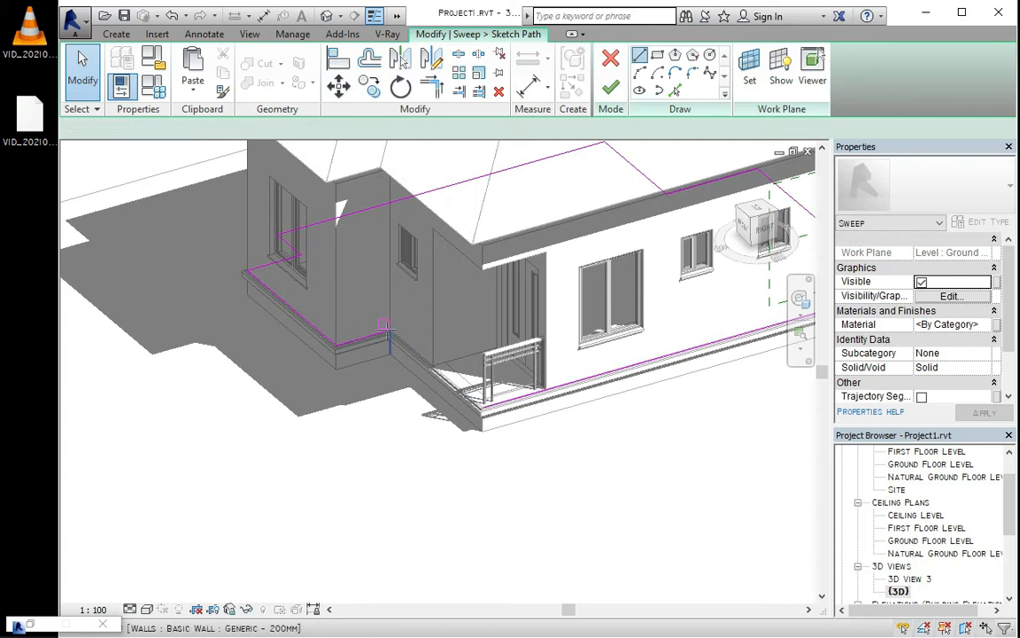
left_click(388, 333)
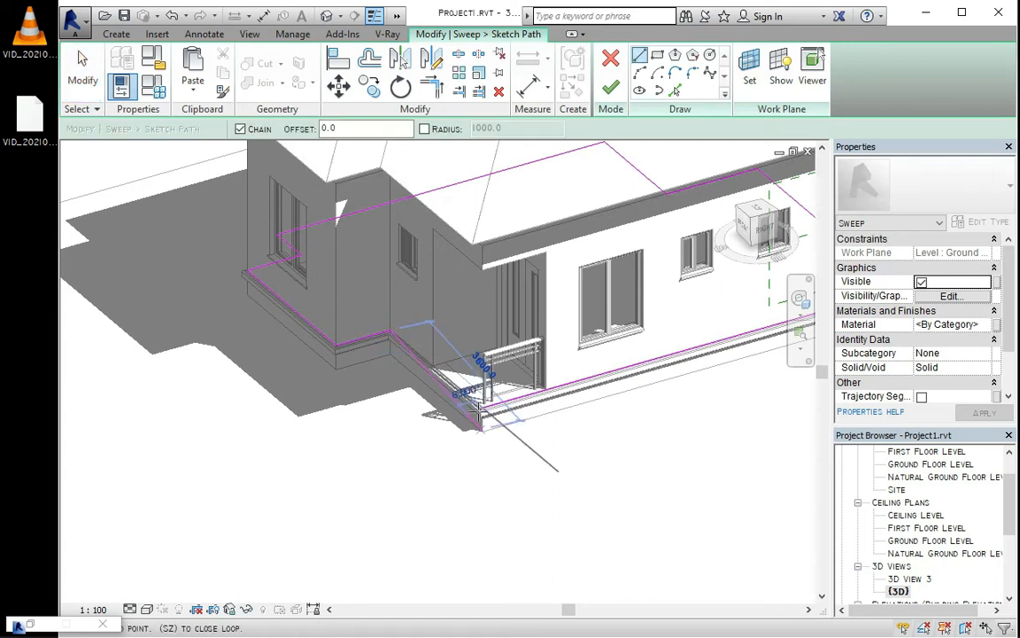
left_click(479, 406)
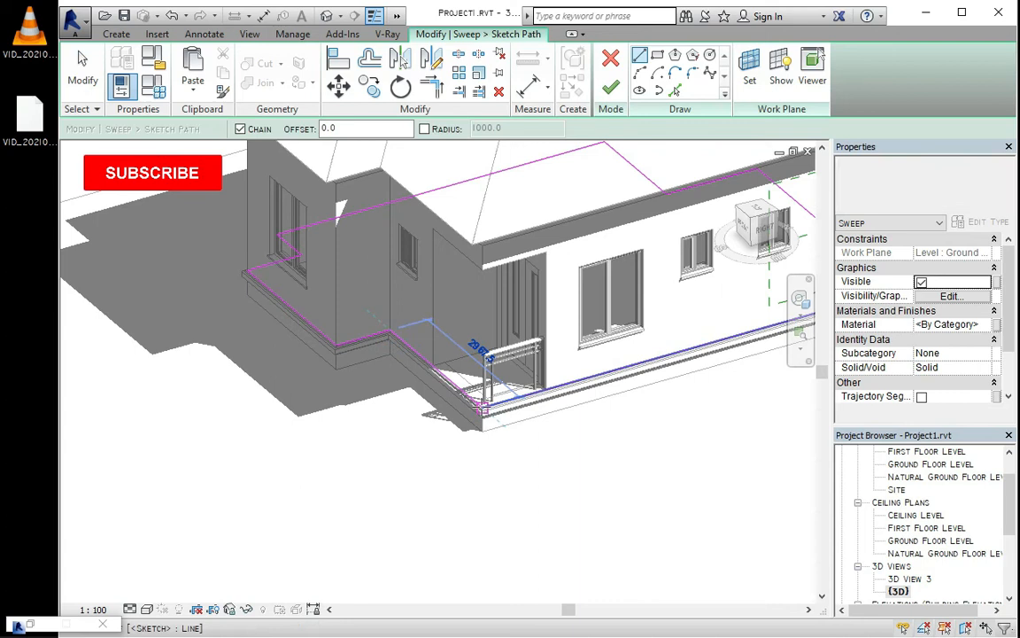
left_click(611, 92)
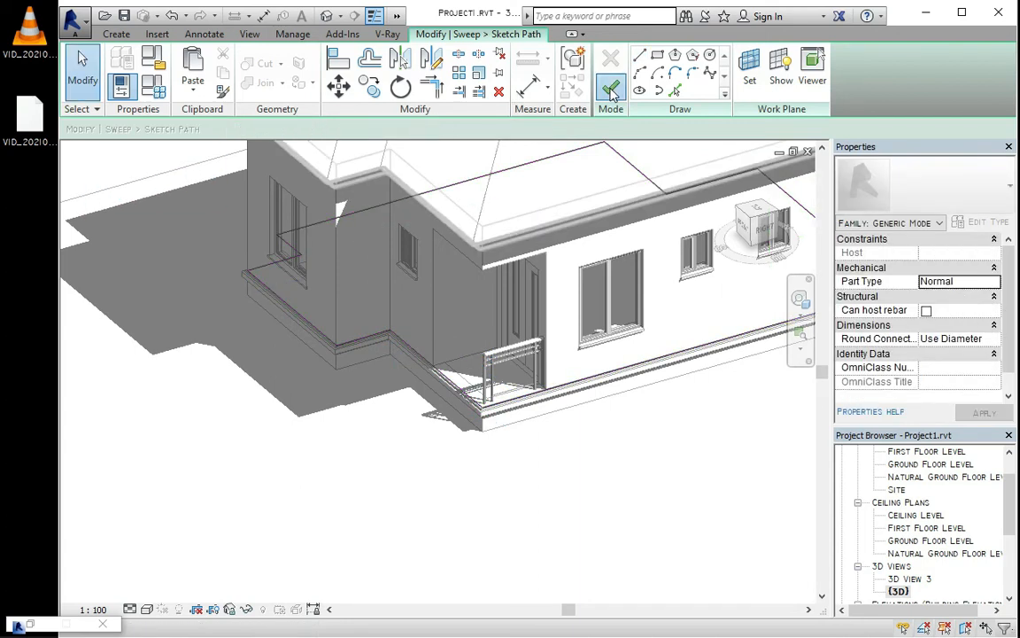
Reopen the sweep's profile sketch at the roof edge, finish it and try to complete the sweep edit.
scroll(580, 363, "down", 2)
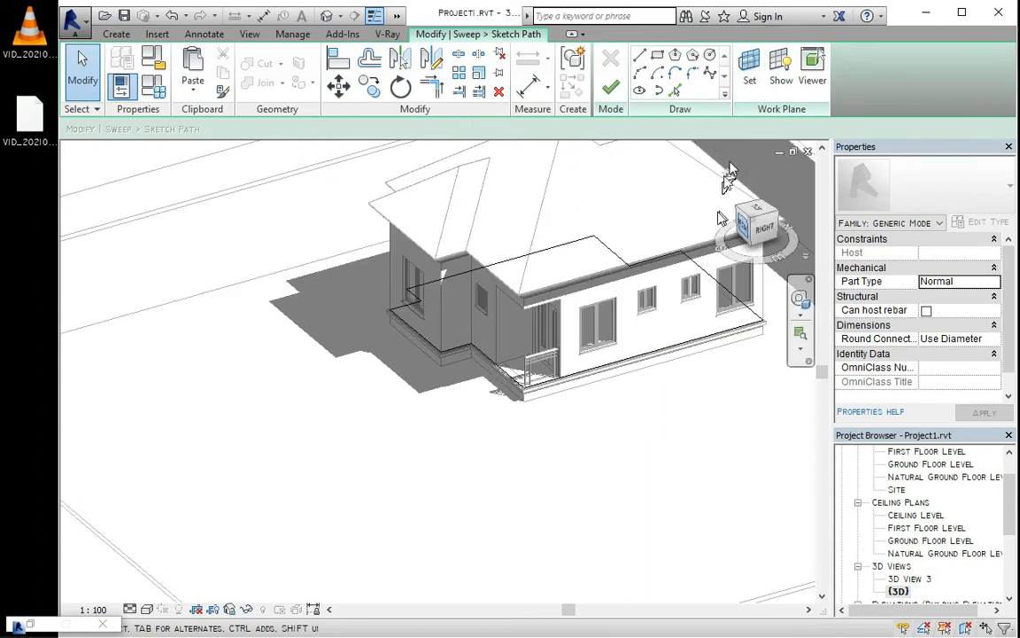
scroll(720, 217, "up", 4)
left_click(611, 89)
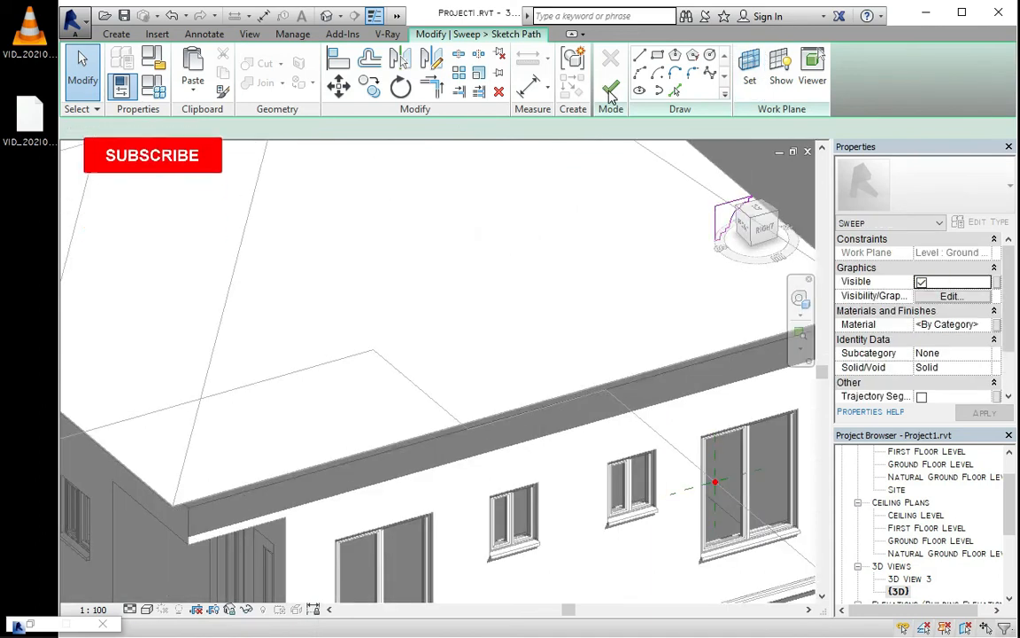
left_click(611, 89)
left_click(610, 89)
scroll(425, 279, "down", 4)
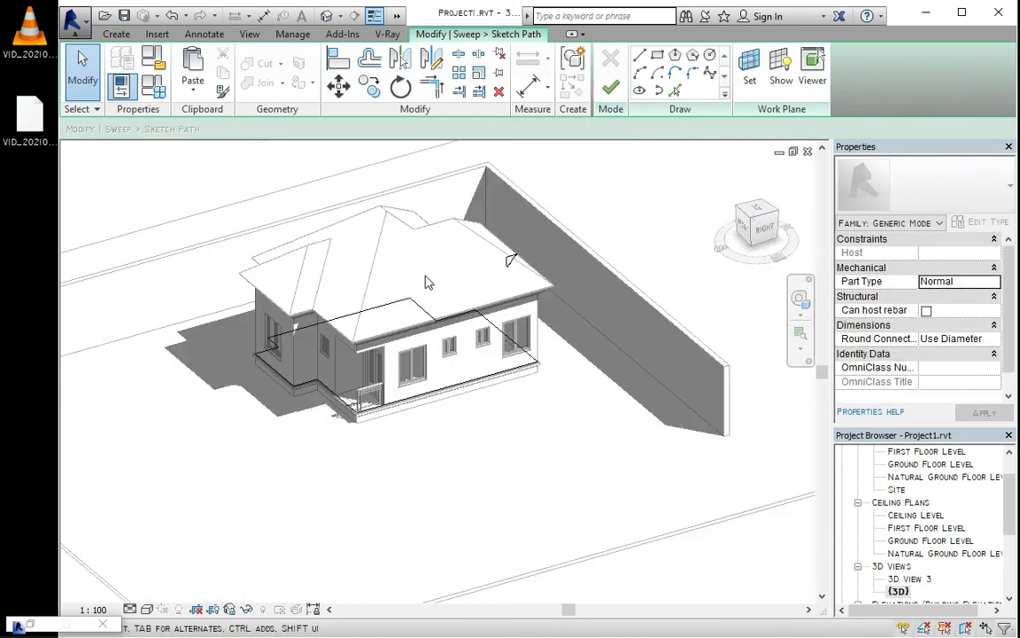
left_click(769, 228)
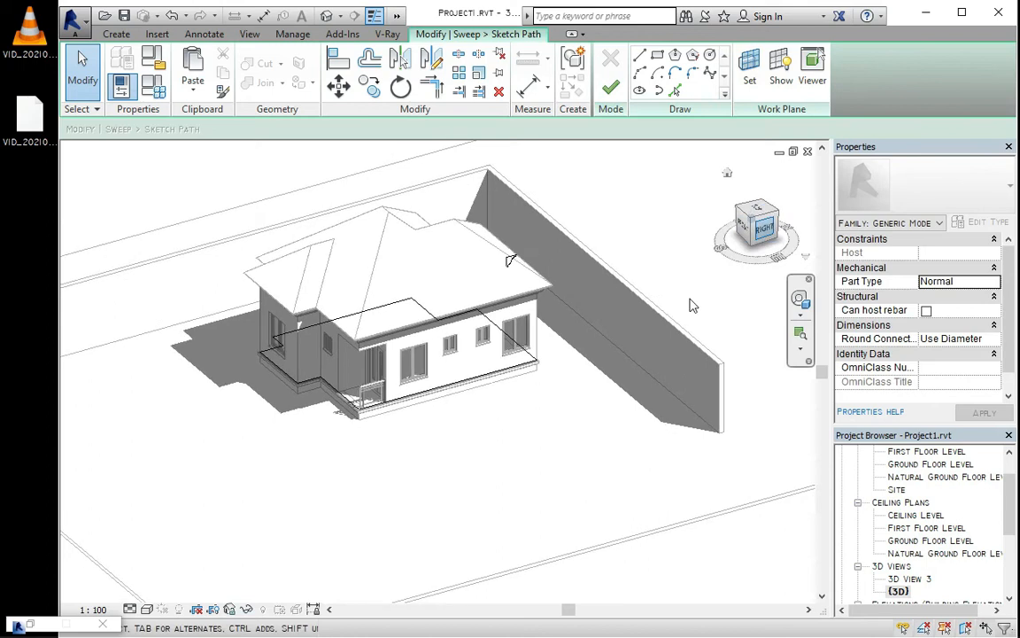
scroll(446, 376, "up", 3)
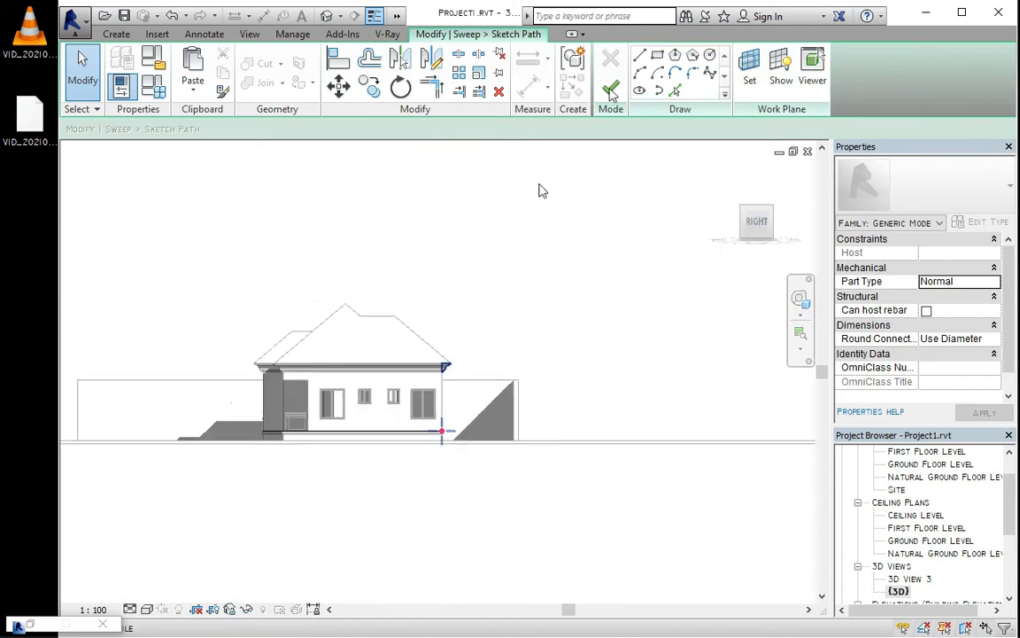
left_click(610, 90)
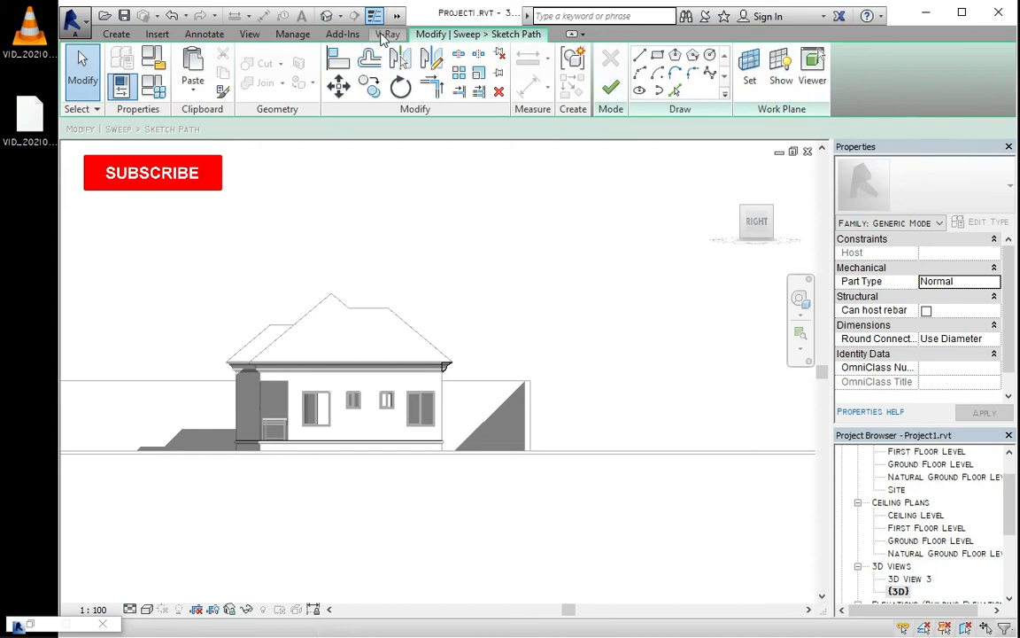
left_click(387, 34)
left_click(431, 32)
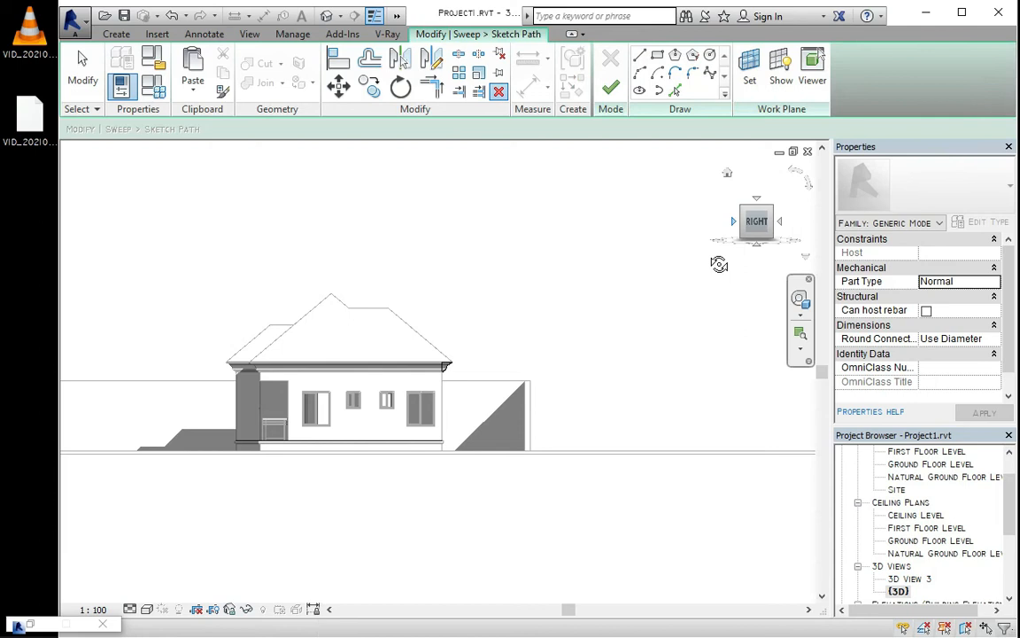
left_click_drag(718, 264, 320, 315)
scroll(547, 358, "up", 3)
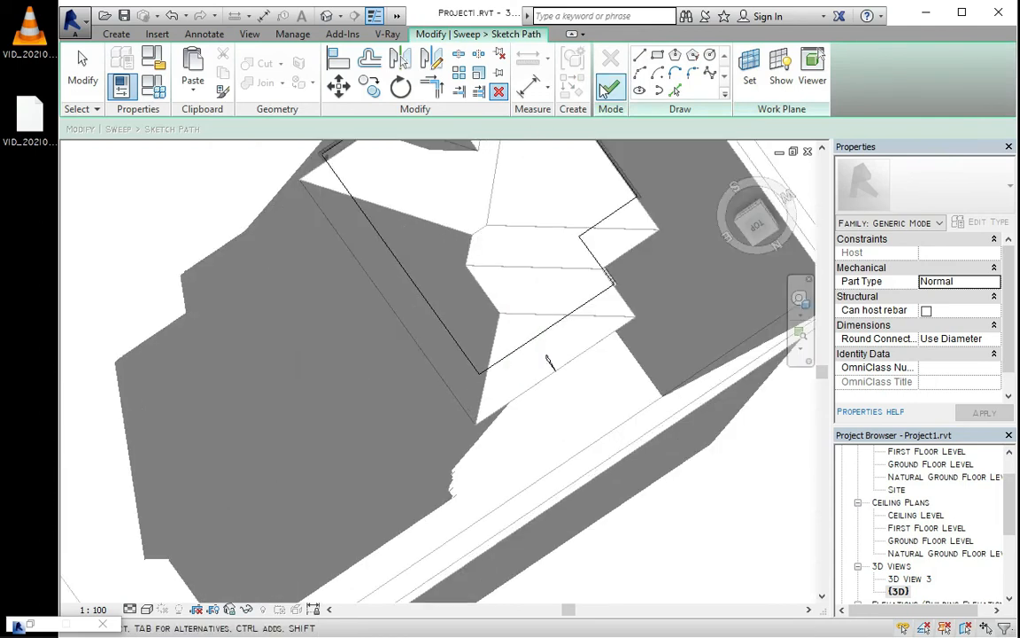
key("Escape")
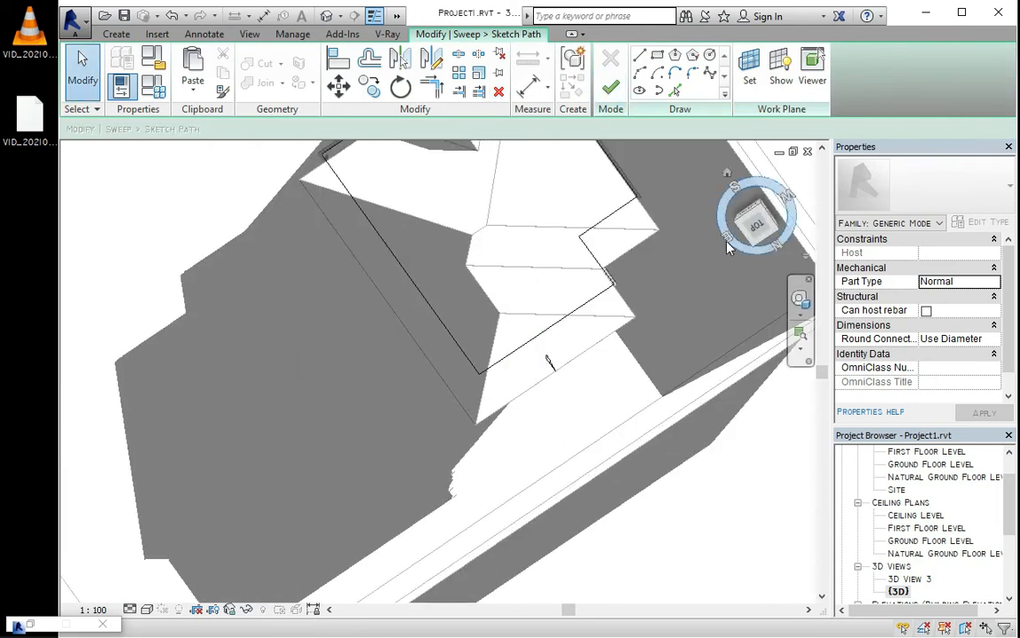
Select the moulding profile at the roof edge in the Right view, open its sketch and finish it.
left_click(728, 240)
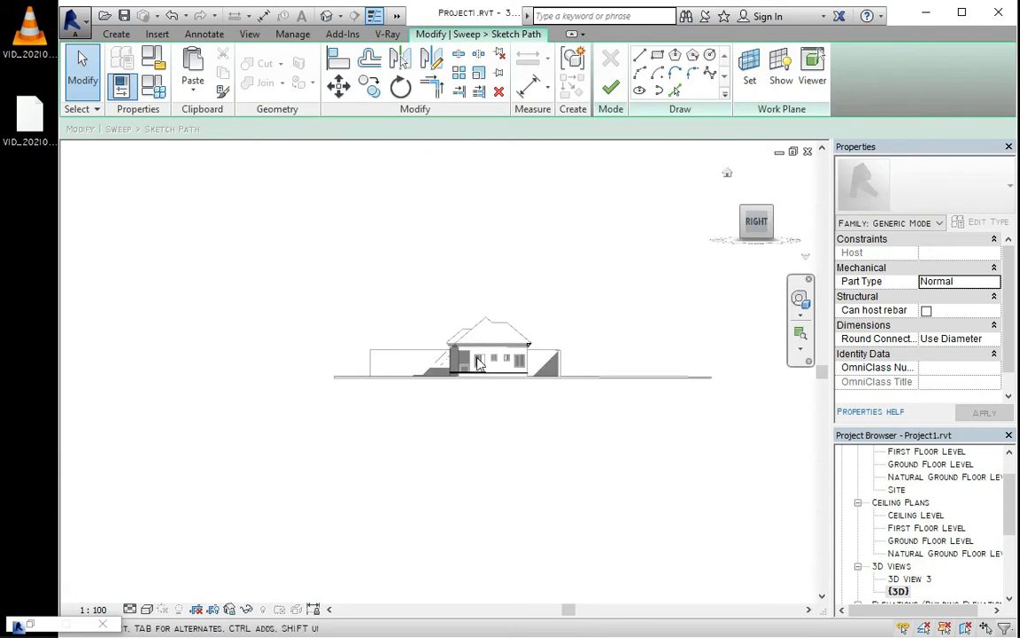
scroll(397, 387, "up", 5)
left_click(400, 387)
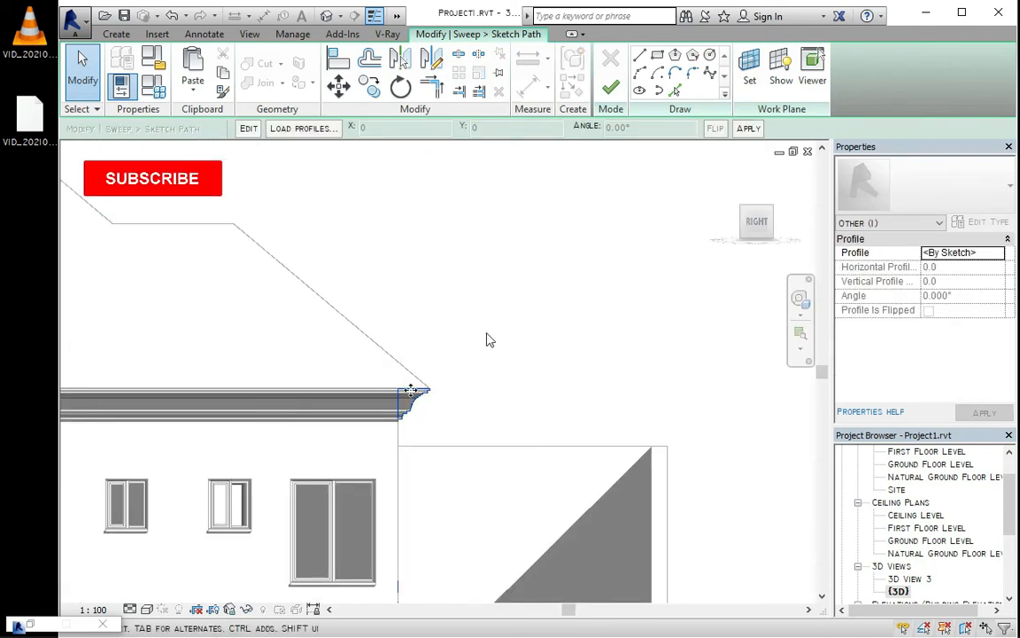
scroll(410, 390, "up", 4)
left_click(374, 367)
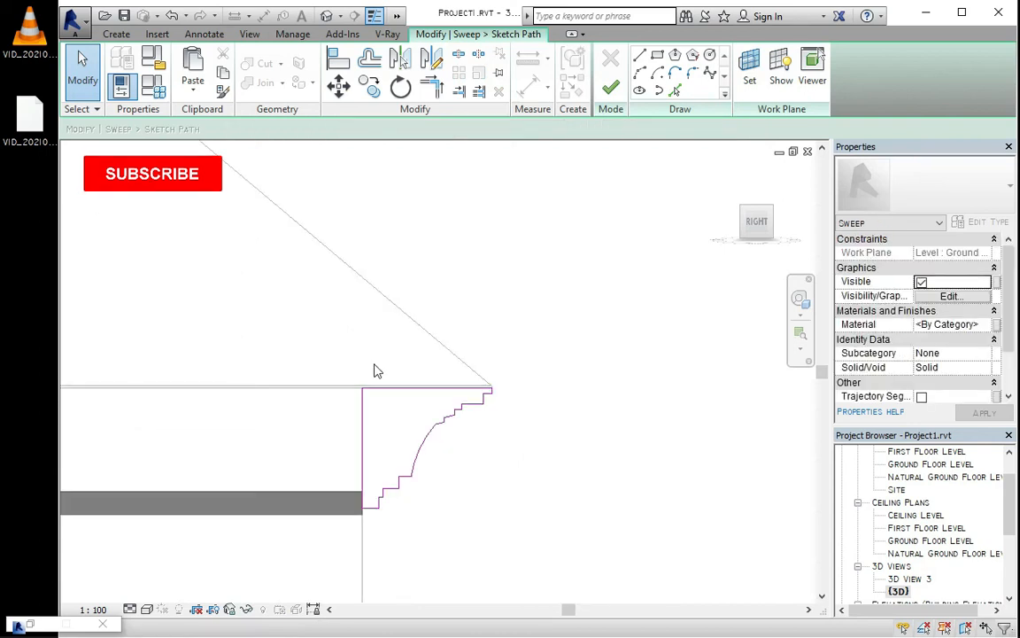
left_click(612, 88)
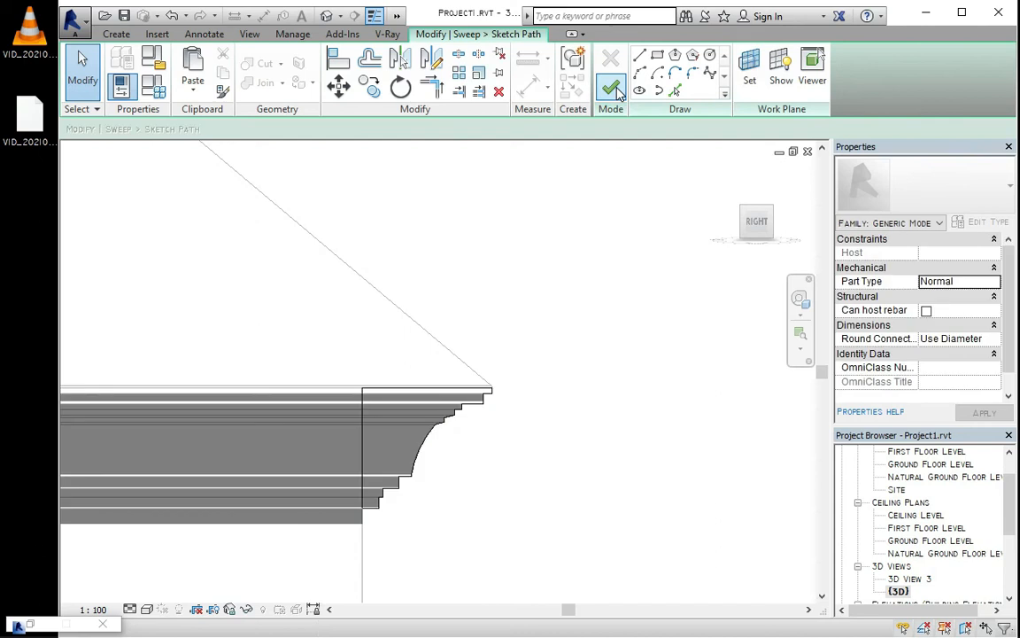
scroll(610, 239, "down", 2)
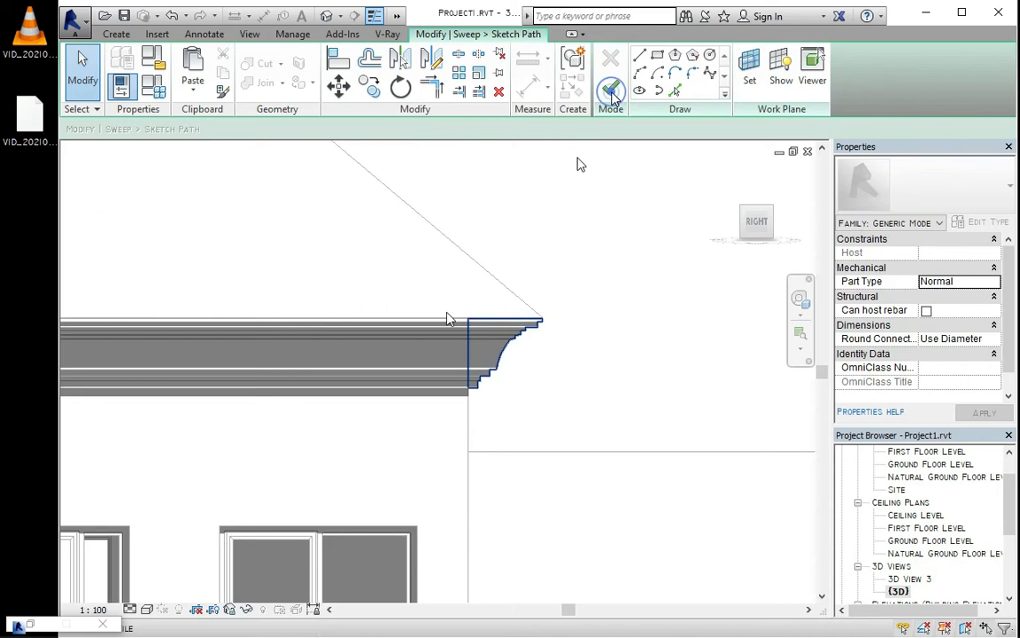
scroll(467, 317, "down", 2)
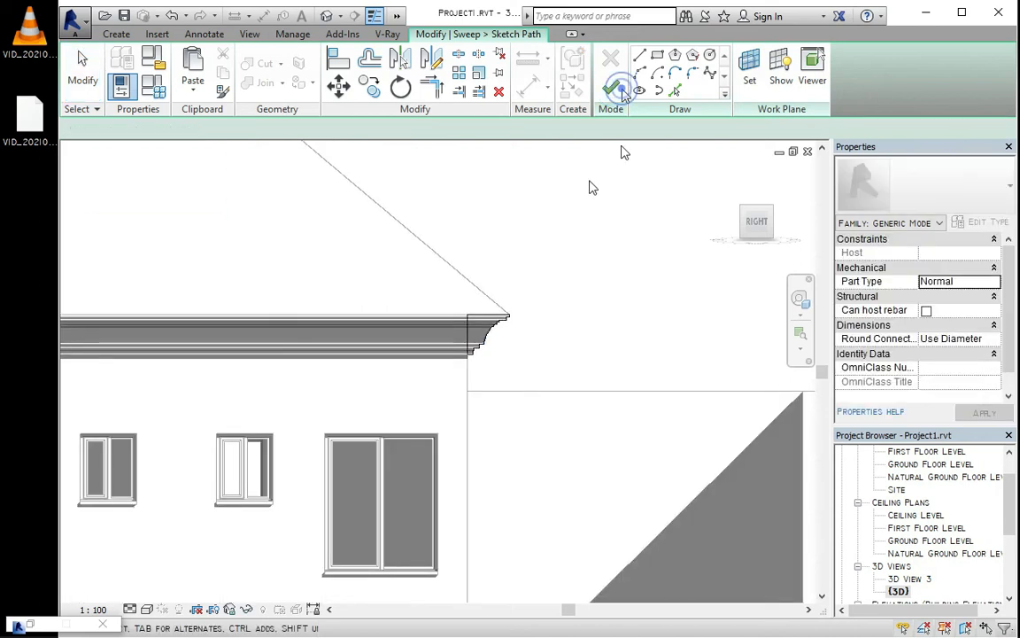
scroll(583, 202, "down", 3)
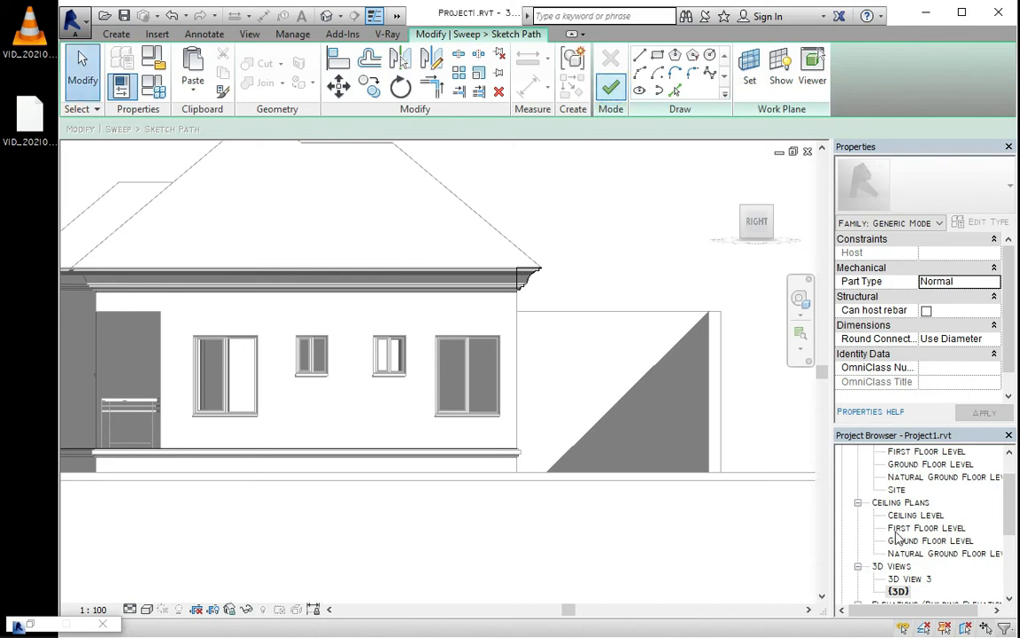
Reopen the sweep's path sketch in the Natural Ground Floor Level plan, finish it and try to complete the sweep edit.
left_click(923, 481)
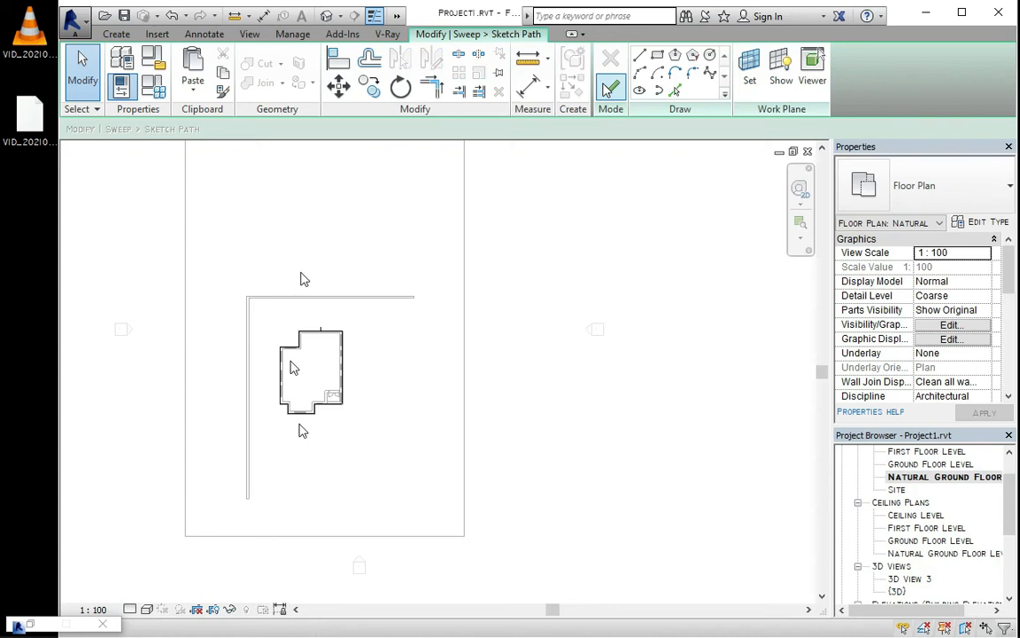
scroll(359, 251, "up", 4)
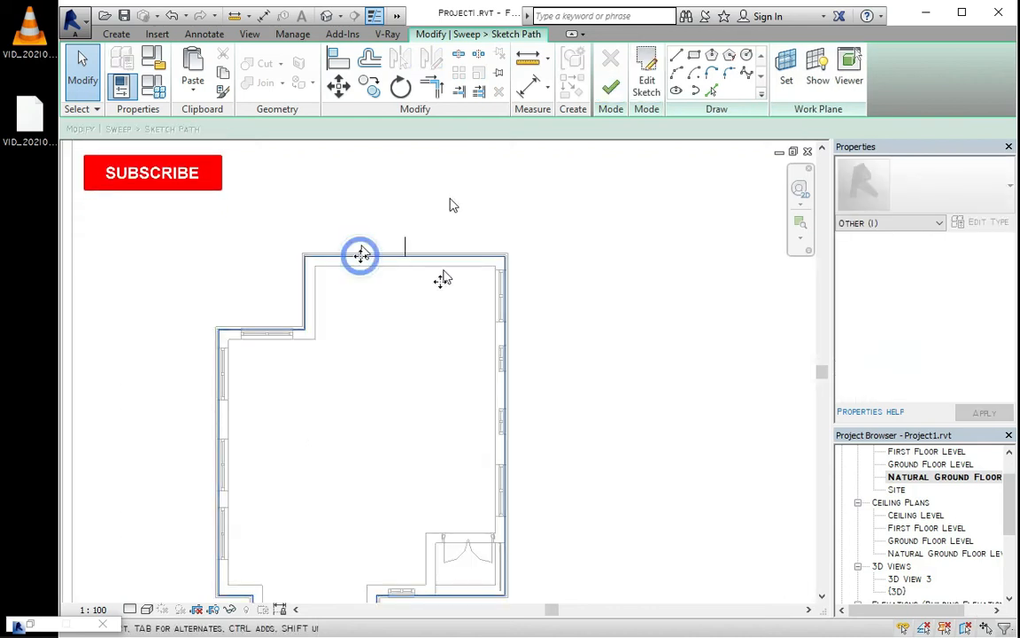
scroll(451, 198, "up", 2)
left_click(440, 282)
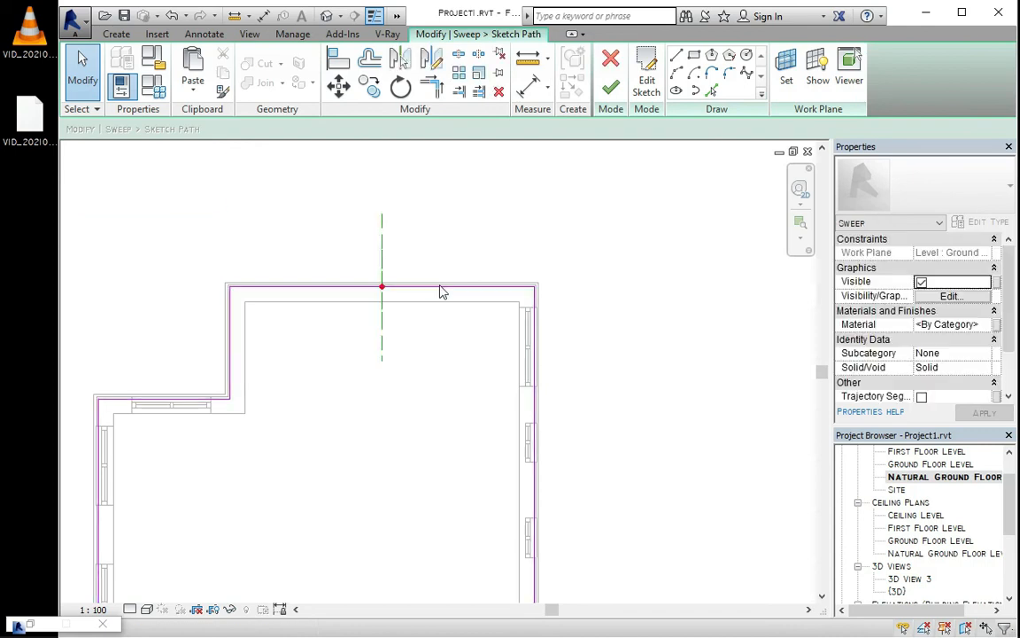
left_click(611, 88)
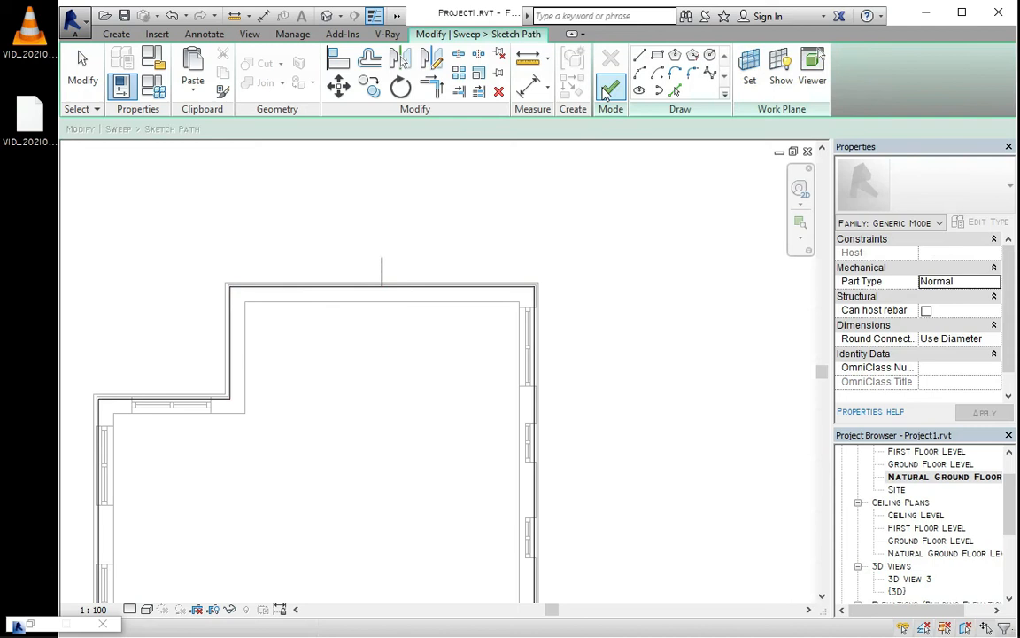
left_click(482, 290)
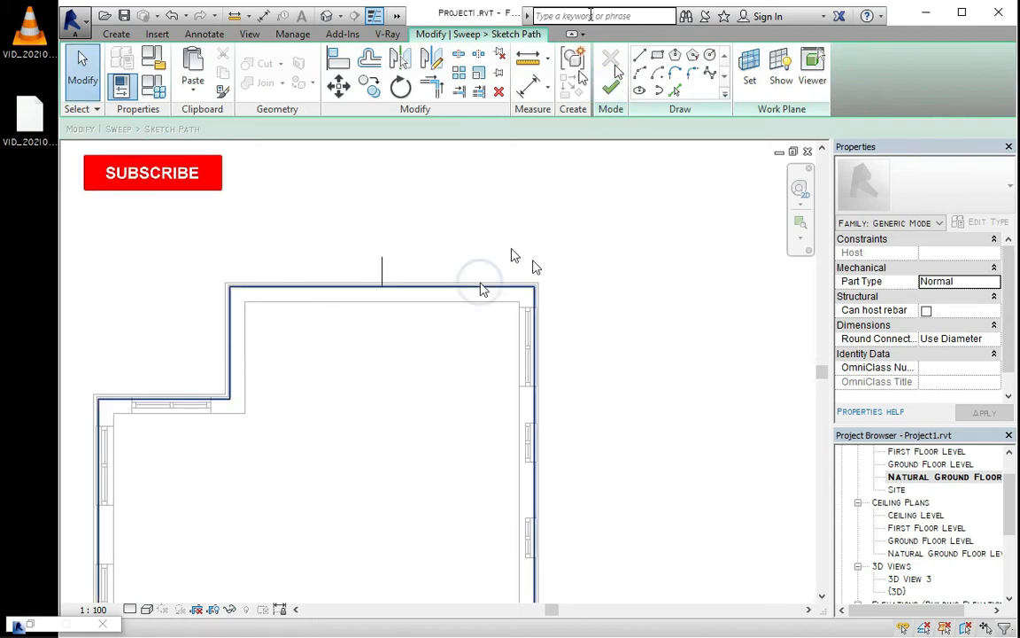
left_click(611, 86)
left_click(611, 89)
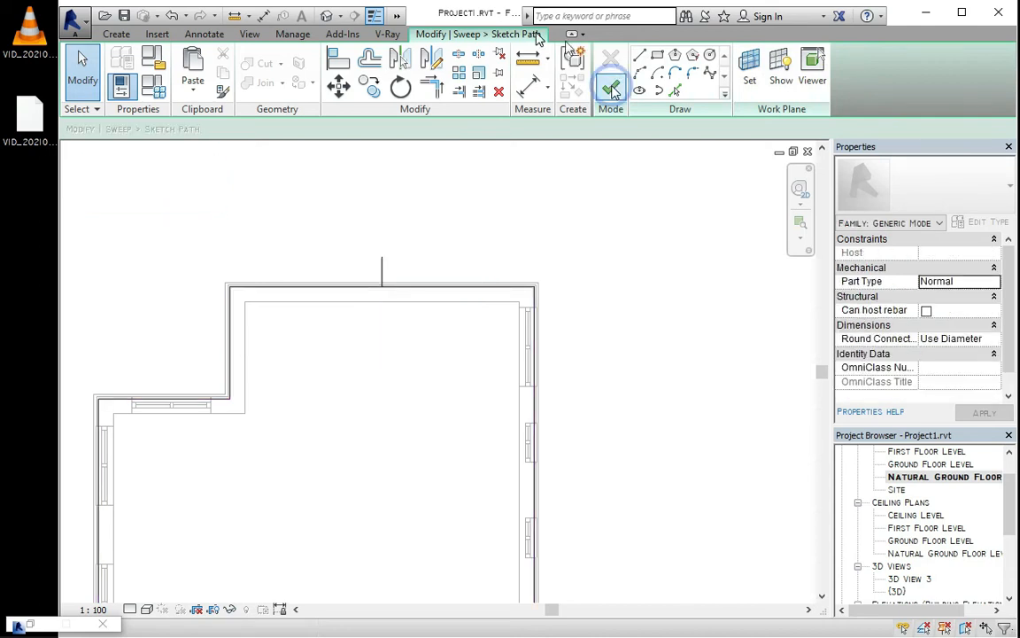
Open the Ground Floor Level plan and try to delete the sweep path running past the entrance.
scroll(940, 505, "up", 2)
double_click(937, 502)
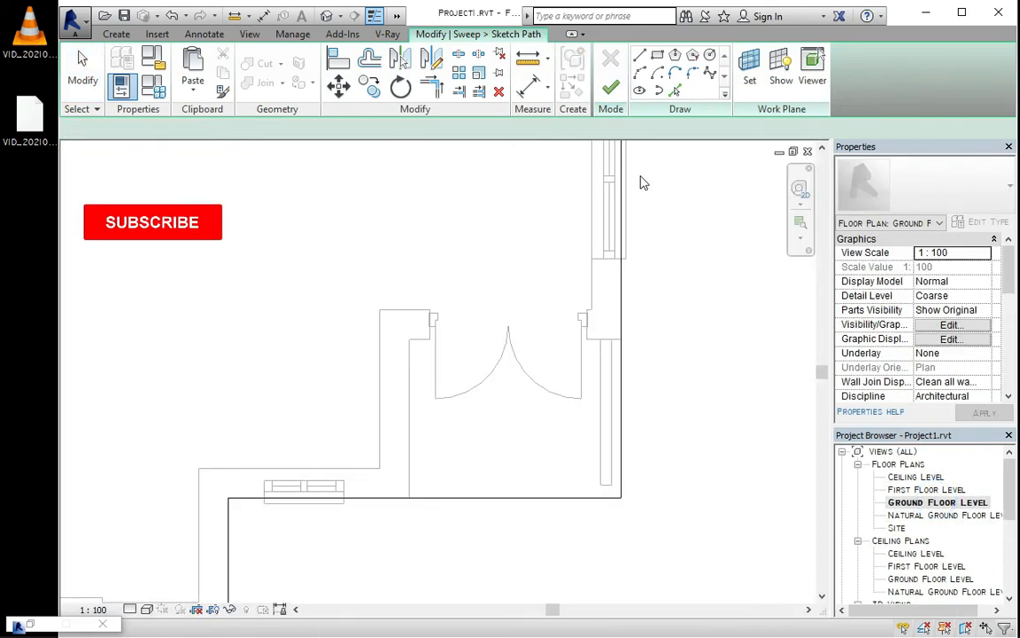
left_click(619, 82)
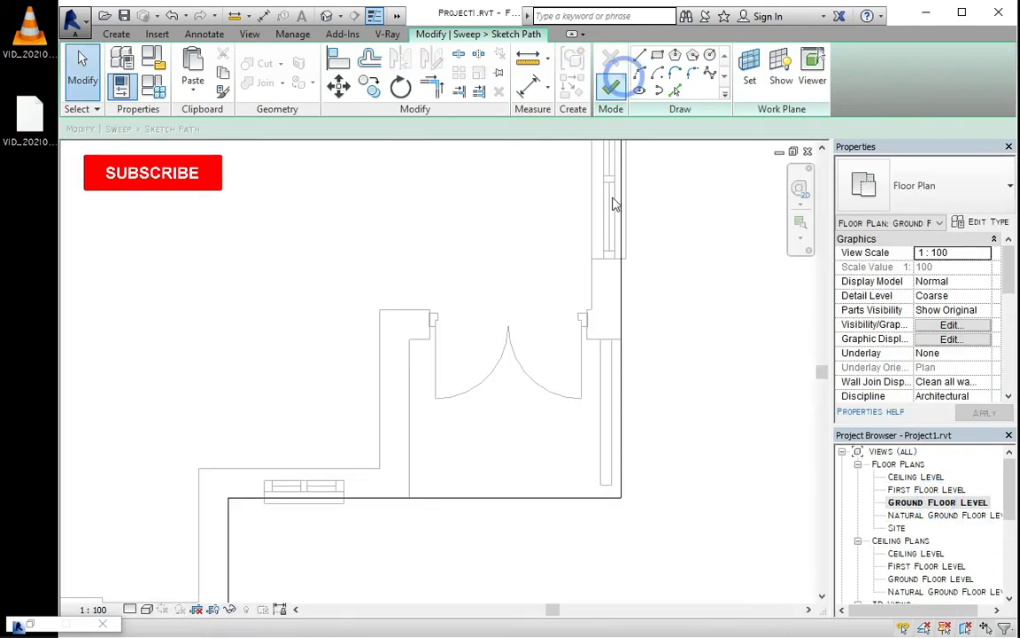
left_click(621, 290)
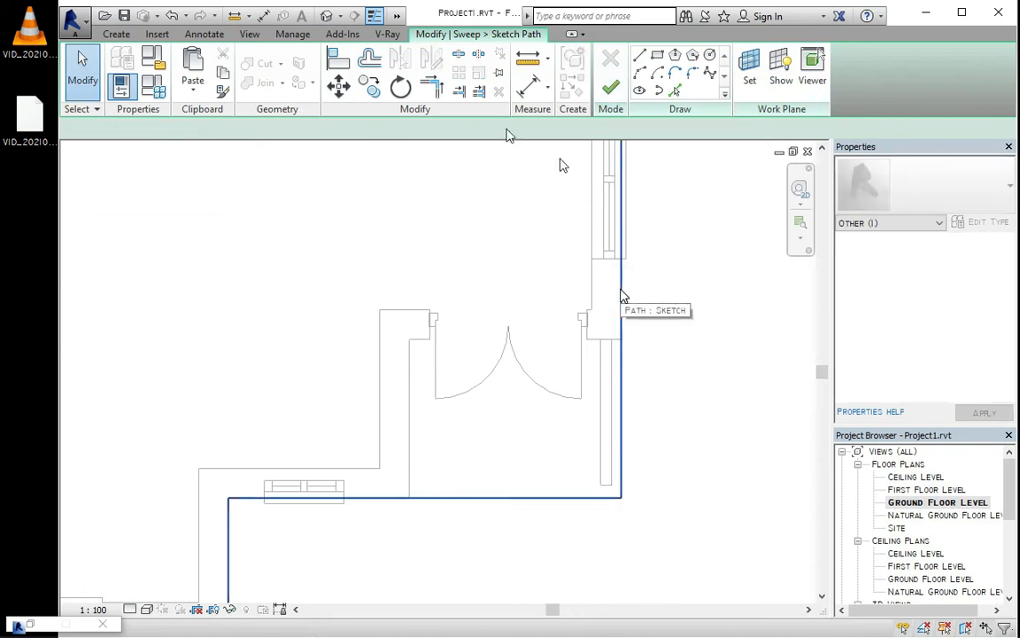
left_click(491, 186)
left_click(503, 93)
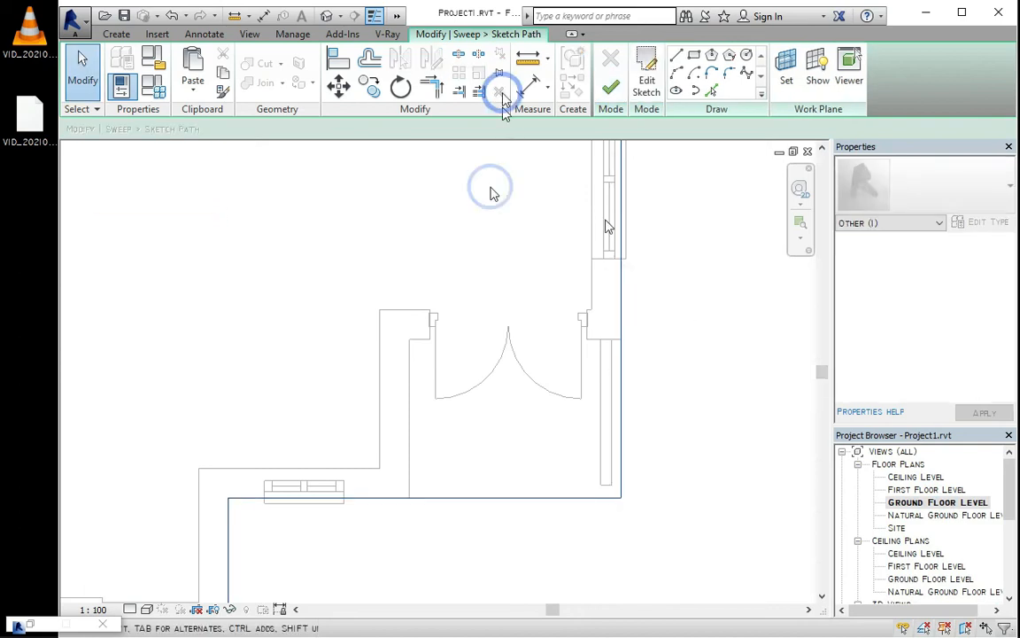
left_click(621, 290)
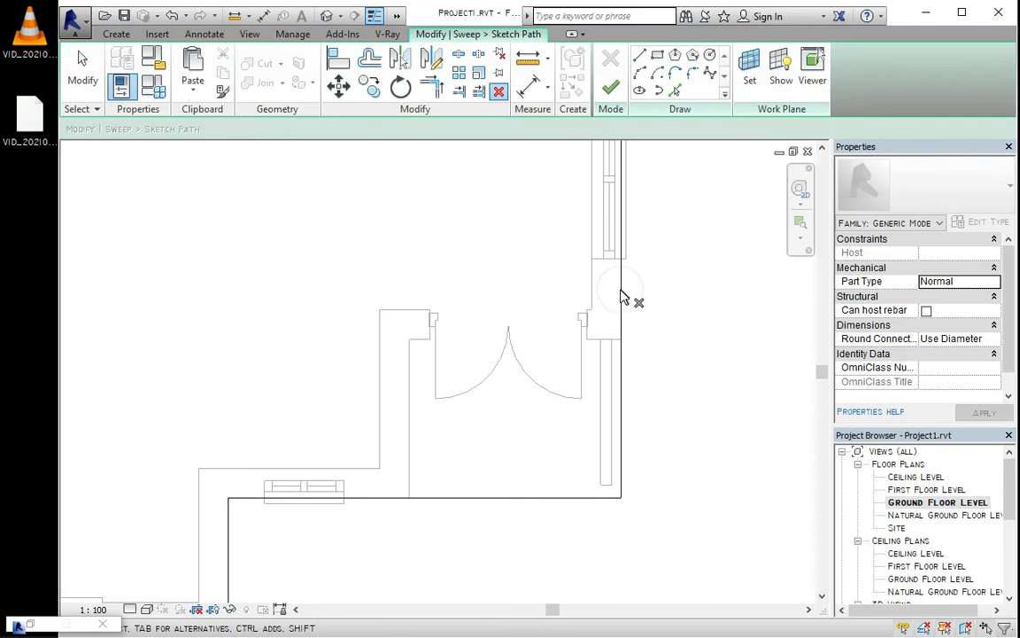
left_click(621, 300)
left_click(621, 305)
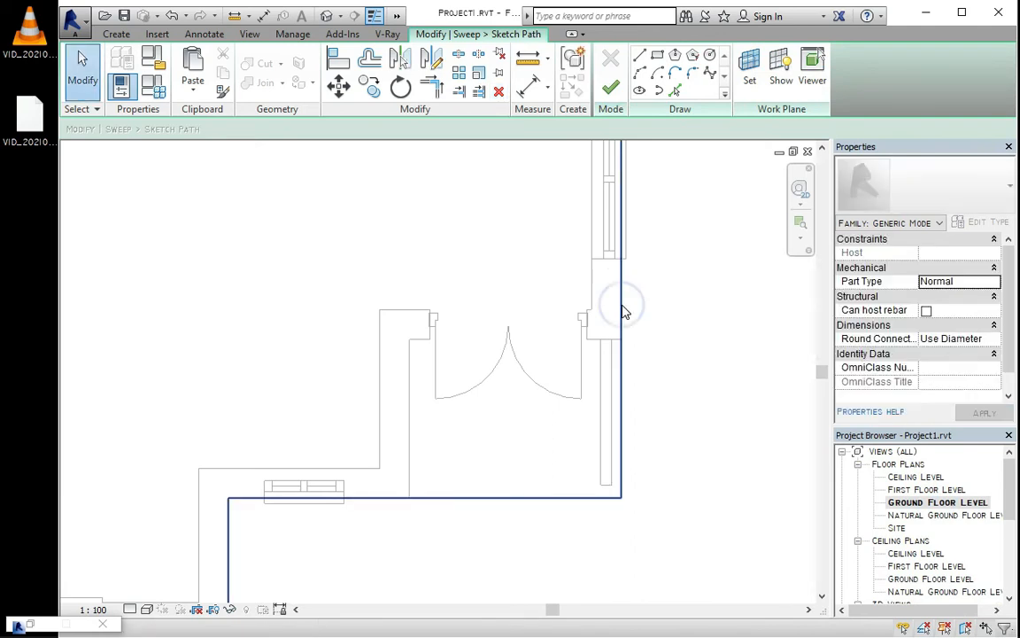
right_click(622, 312)
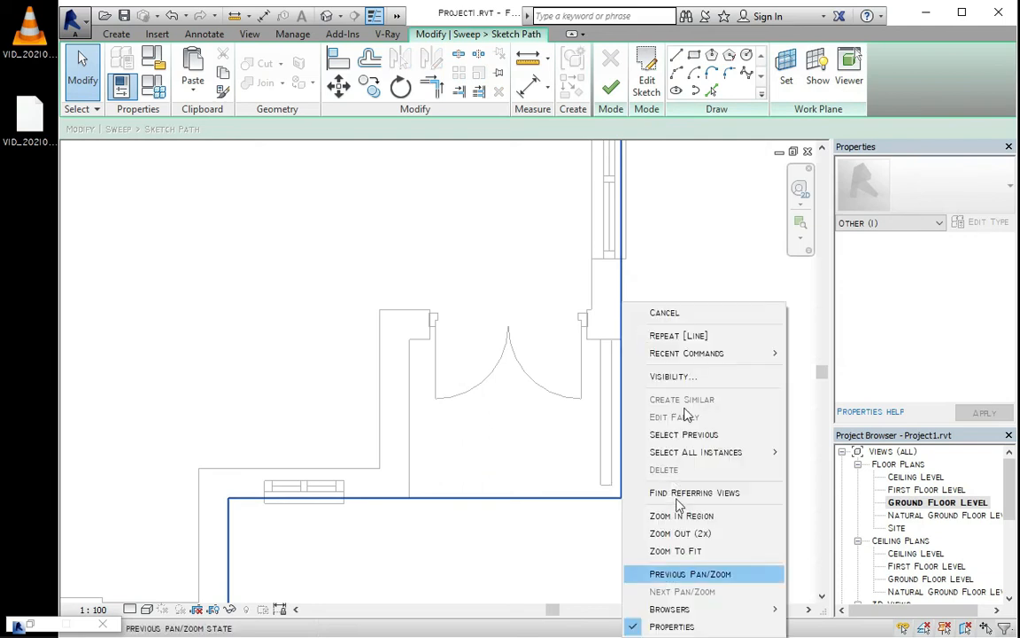
left_click(653, 279)
Edit the sweep's path sketch in the Ground Floor Level plan, select the segment outside the entrance and finish the sketch.
left_click(646, 81)
scroll(587, 295, "down", 3)
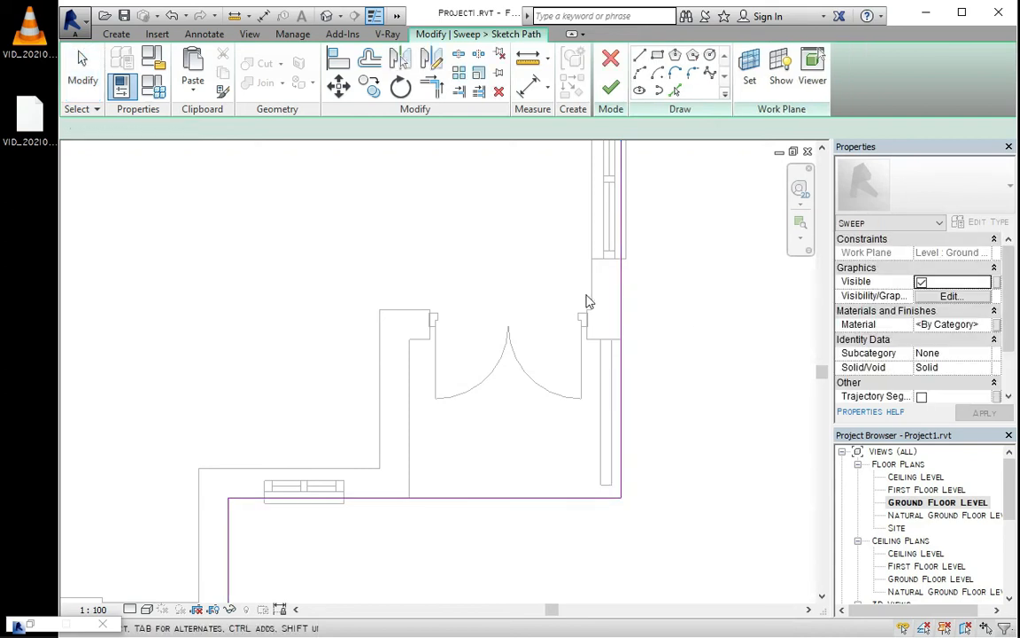
left_click(587, 295)
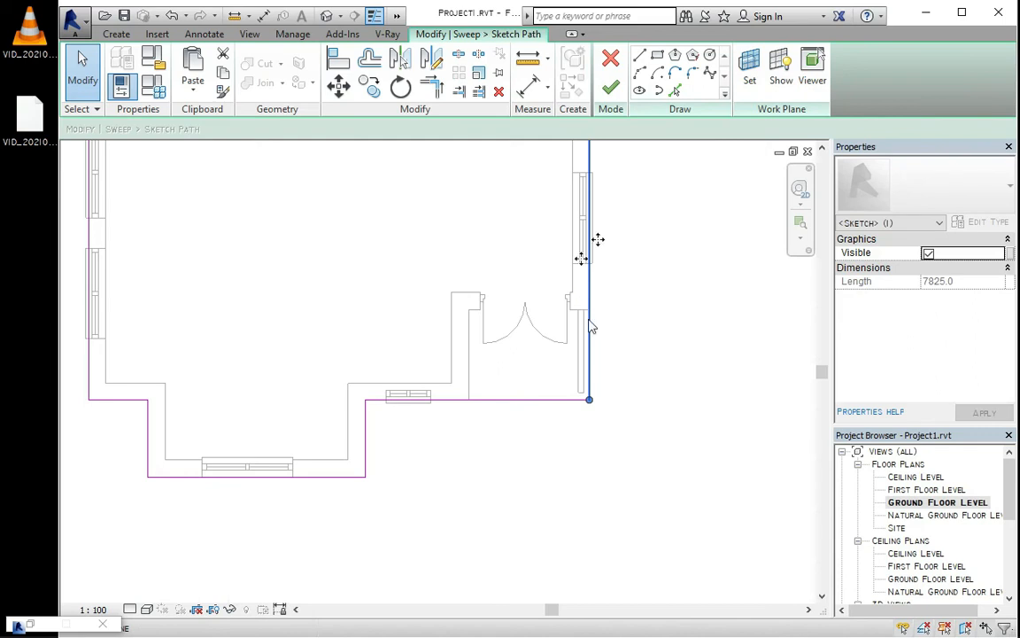
scroll(591, 328, "up", 2)
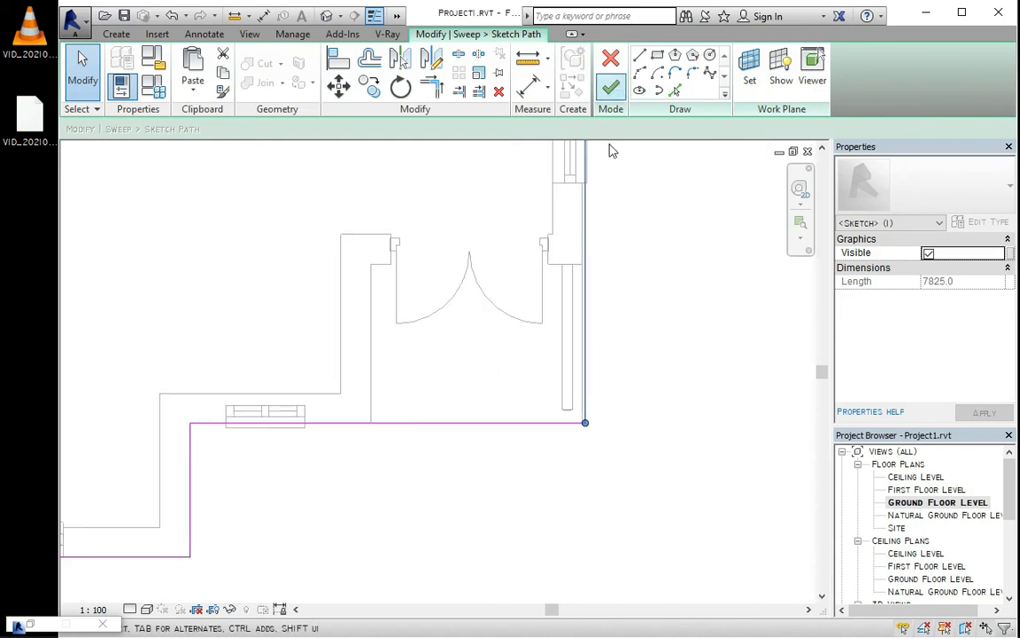
left_click(610, 88)
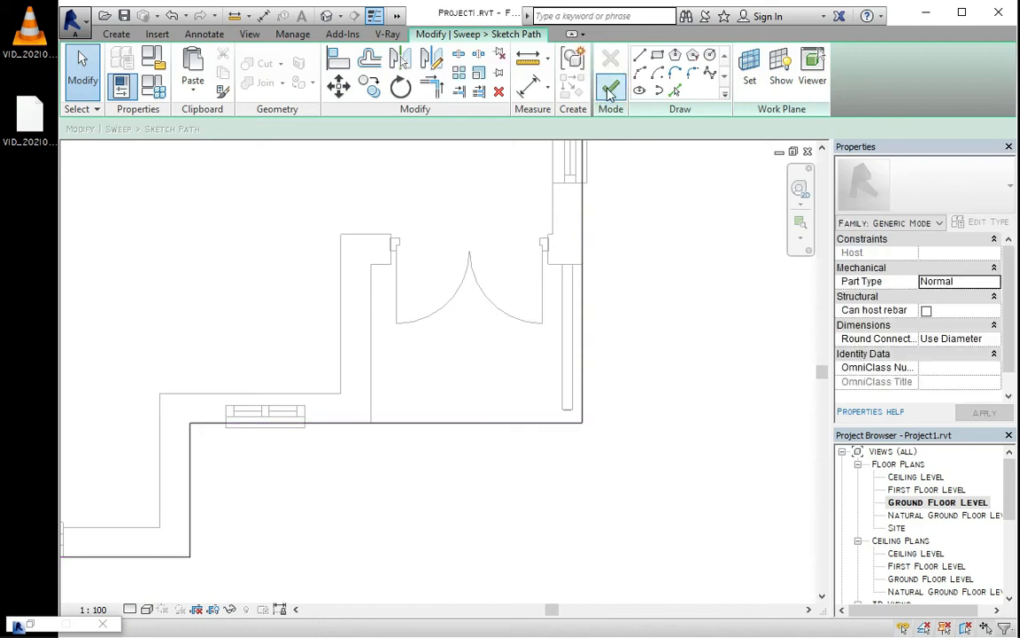
Assign the material white to the moulding sweep, finish its path sketch and complete the sweep edit.
left_click(580, 324)
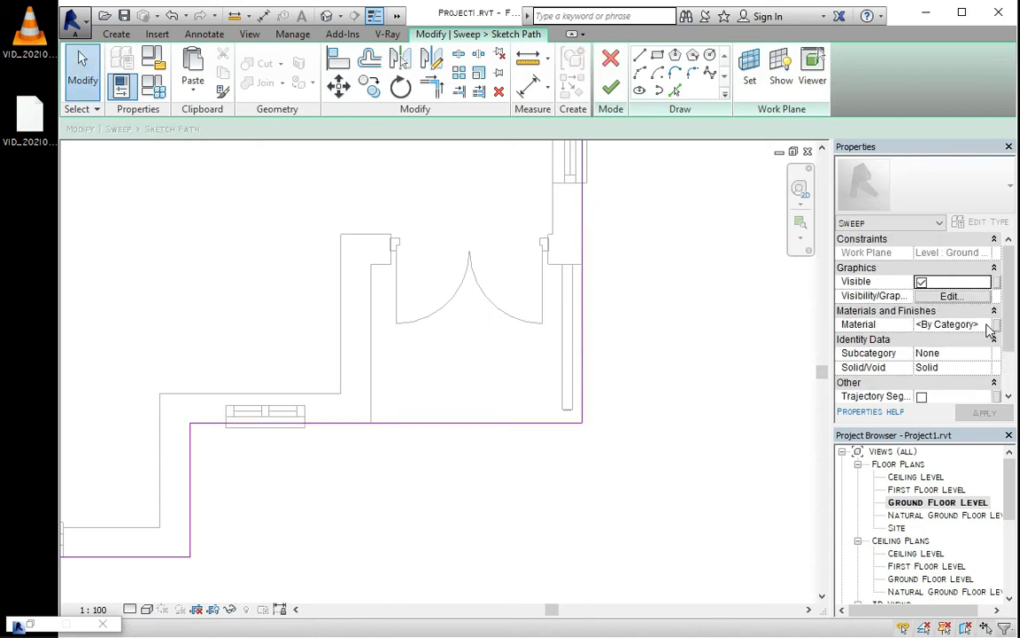
left_click(987, 325)
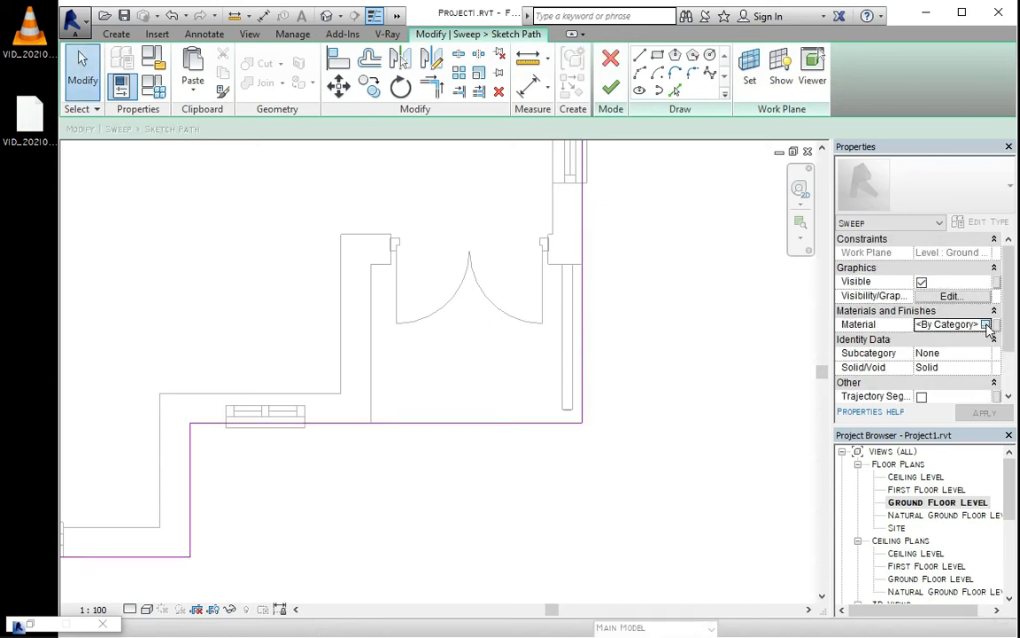
left_click(987, 325)
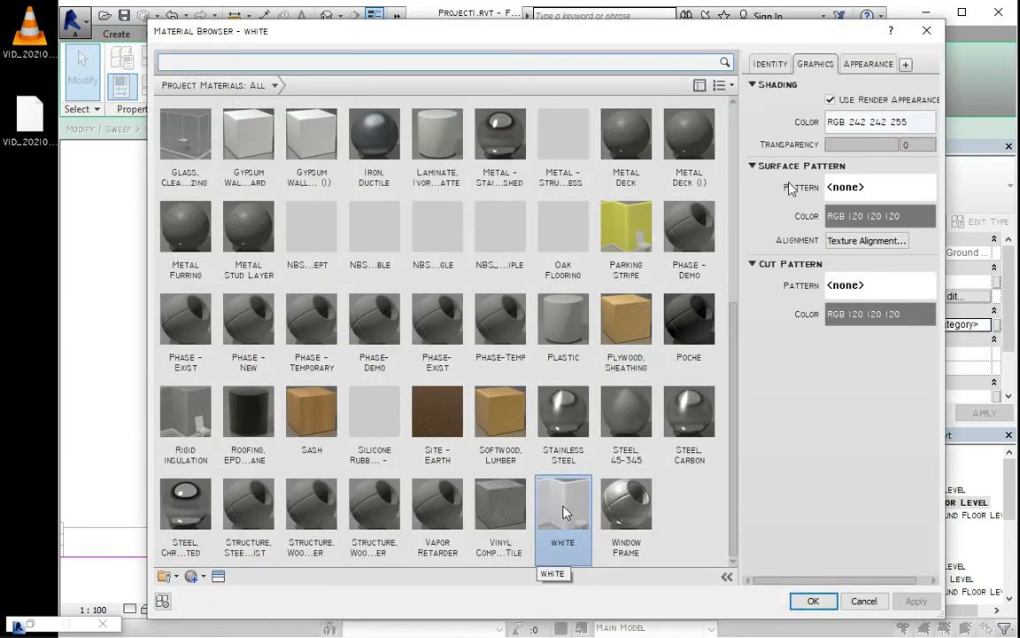
left_click(810, 602)
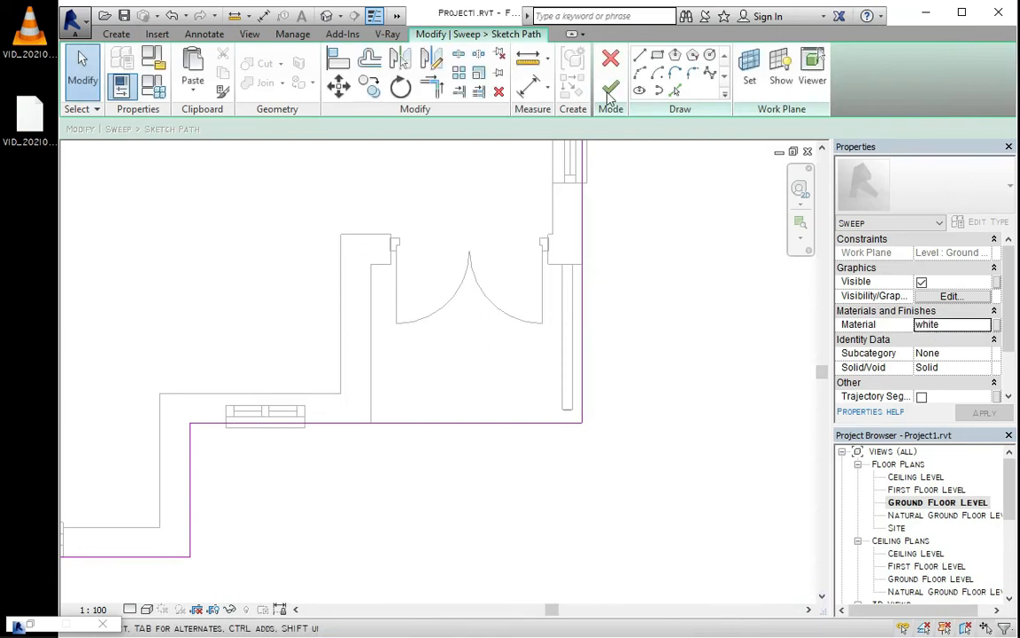
left_click(609, 91)
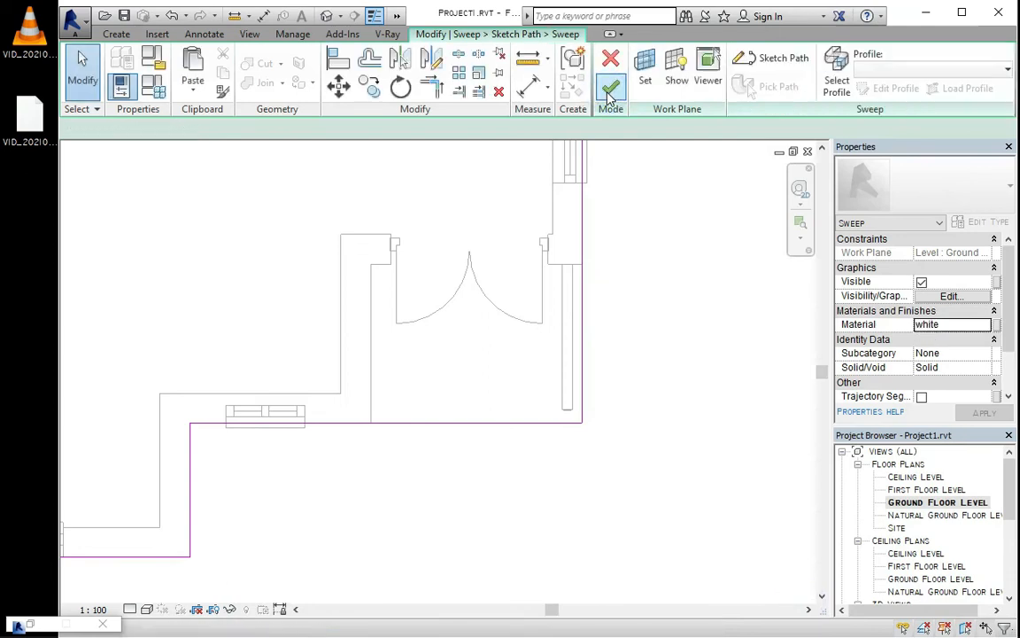
left_click(610, 91)
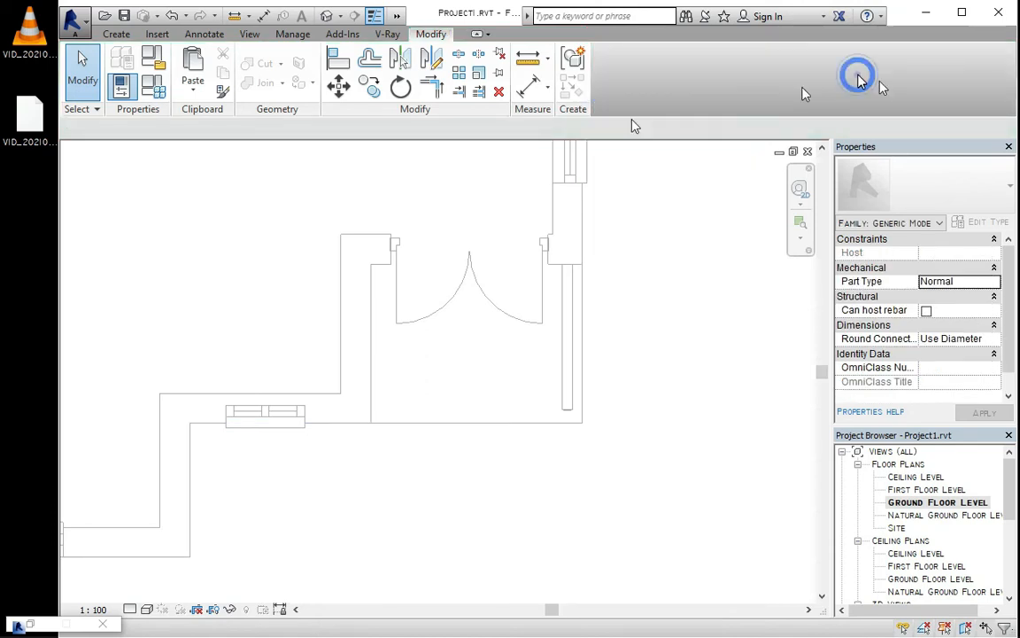
Return to the {3D} view, close the old render window and start a new interactive V-Ray render of 3D View 3.
scroll(576, 222, "down", 2)
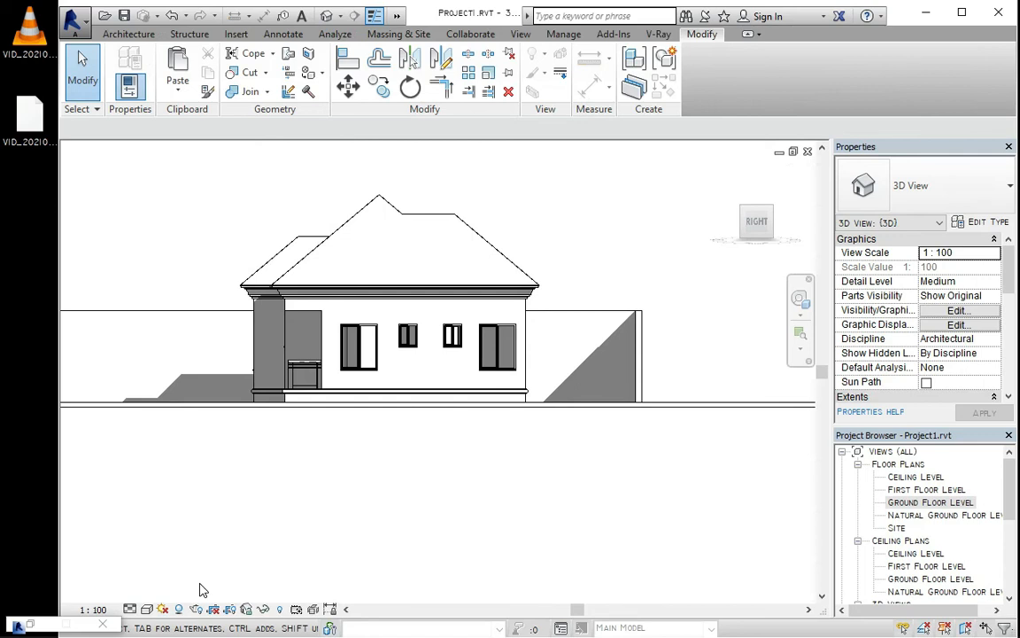
left_click_drag(471, 452, 440, 102)
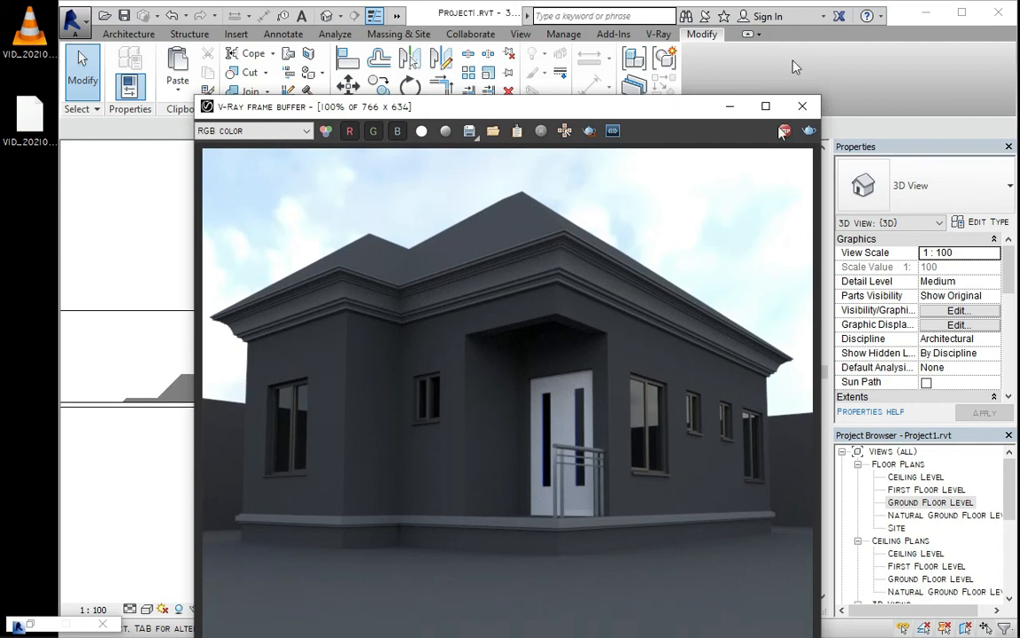
left_click(802, 108)
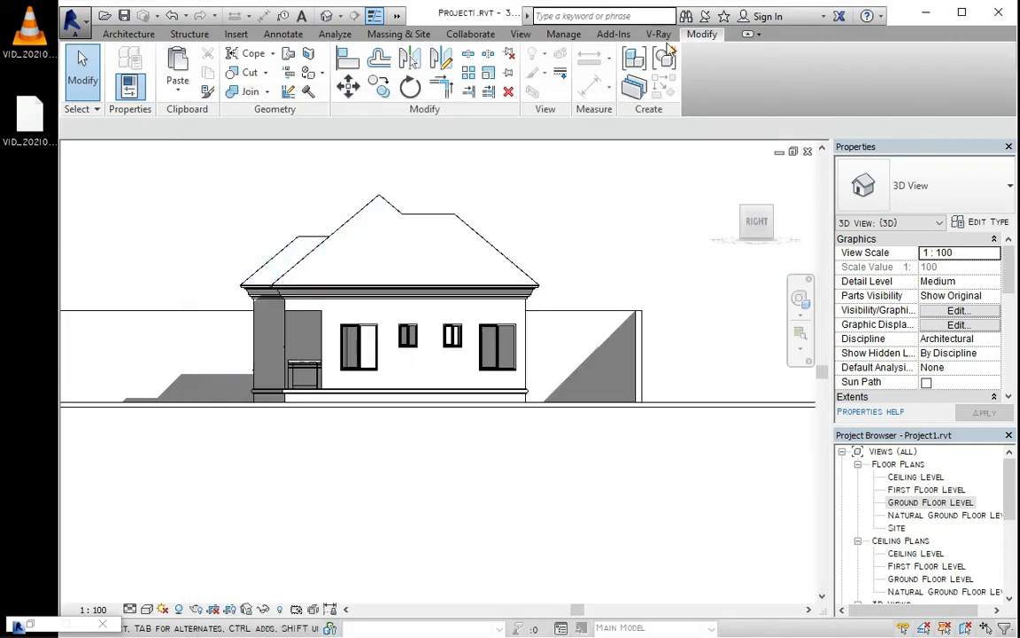
left_click(658, 34)
left_click(162, 73)
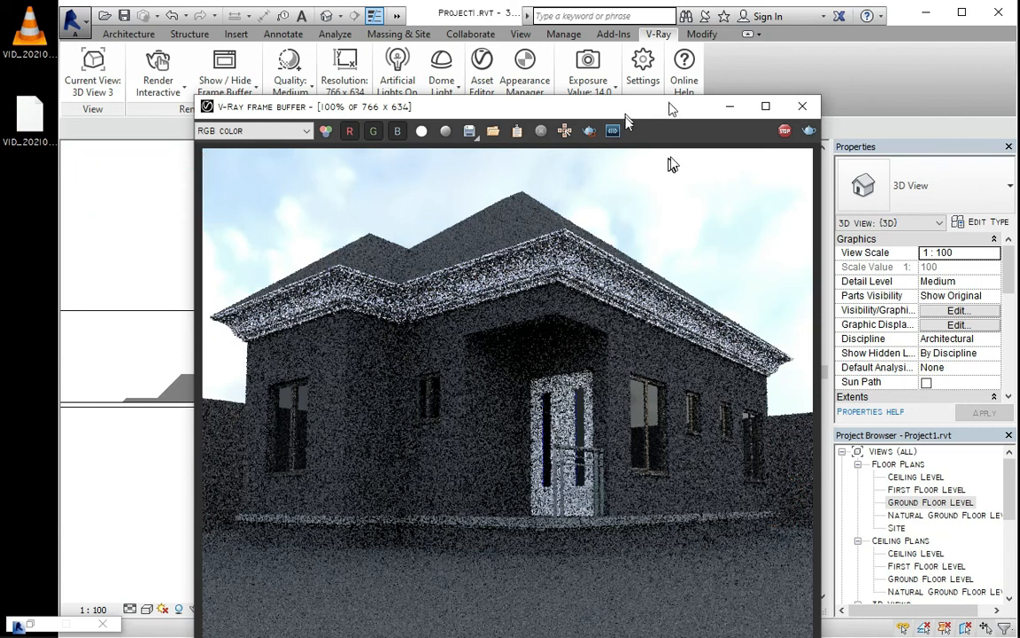
Set the V-Ray dome light's intensity to 70.
left_click_drag(631, 106, 628, 186)
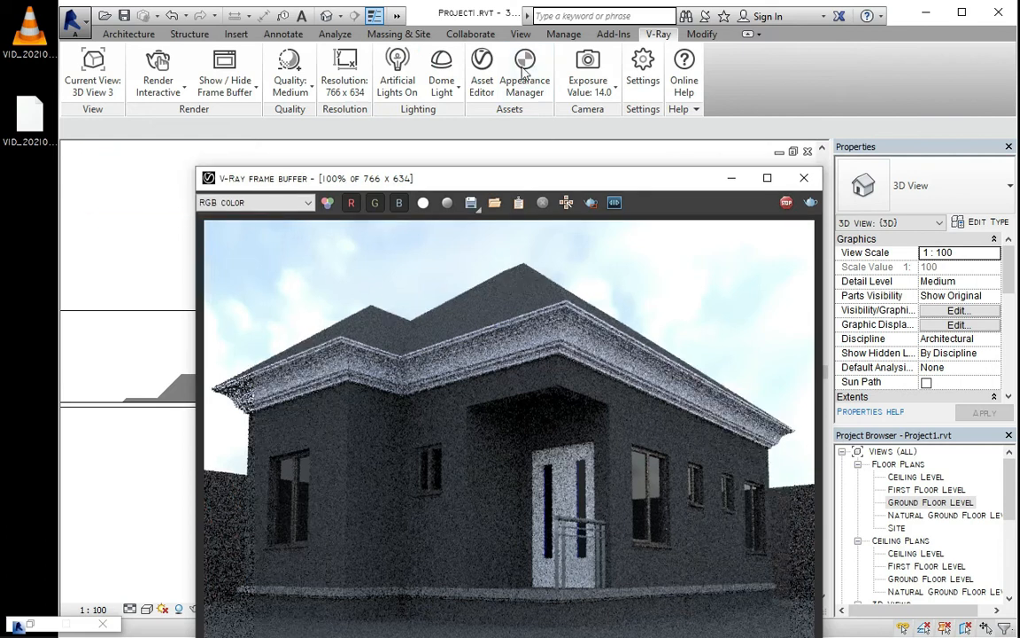
left_click(440, 70)
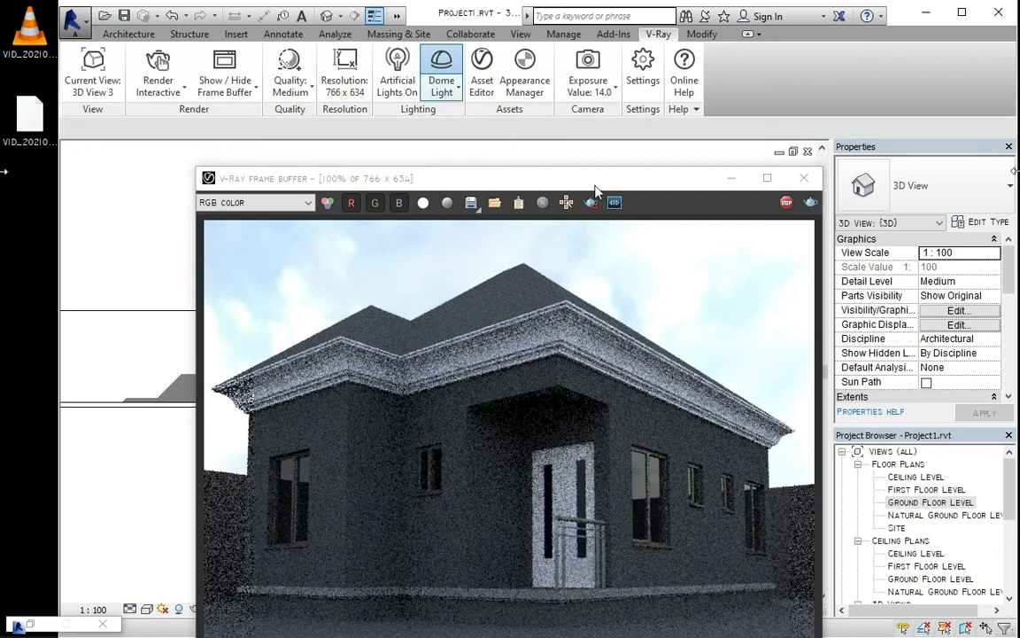
double_click(949, 150)
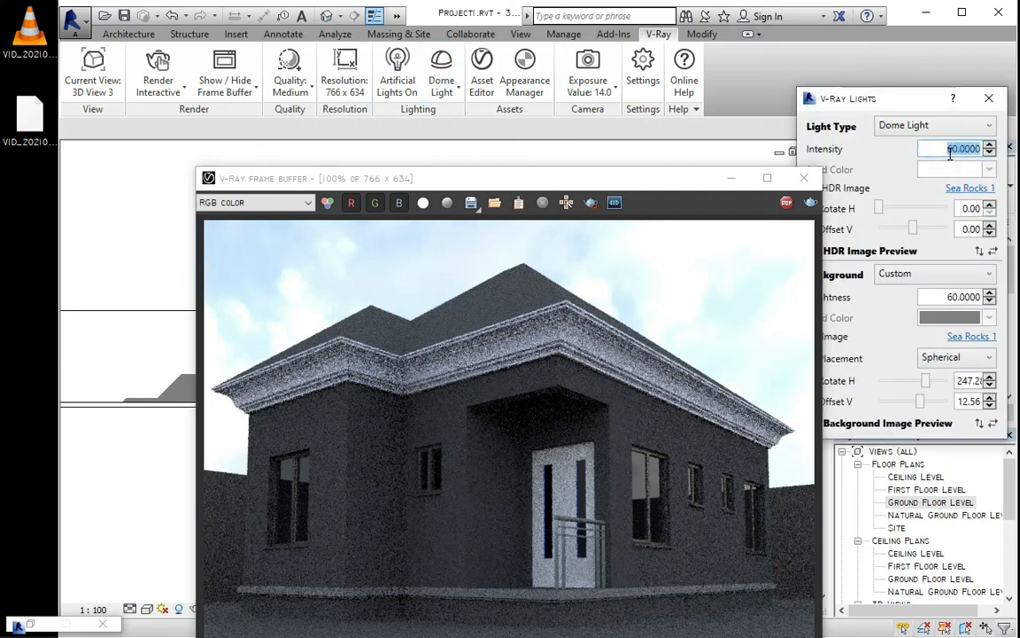
type("70")
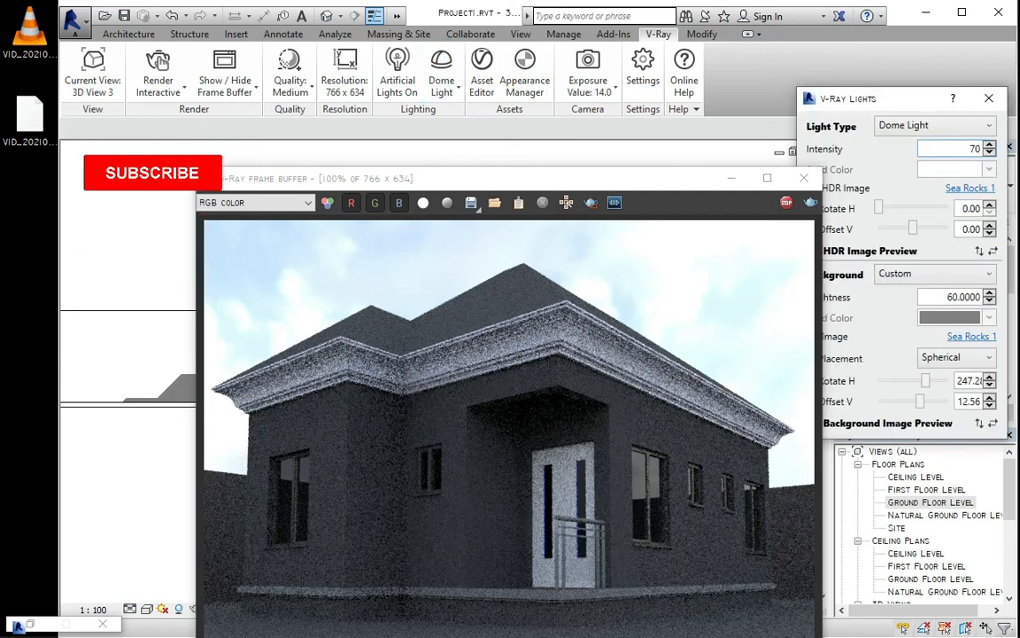
key("Return")
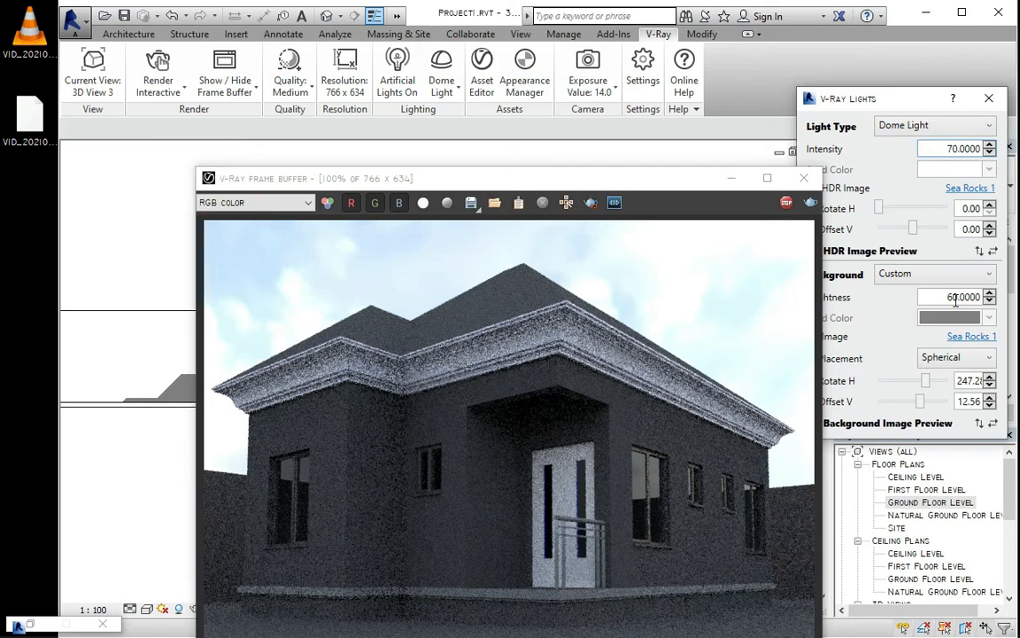
Set the dome light's background brightness to 70 and move the render window clear of the house in the 3D view.
double_click(956, 298)
type("70")
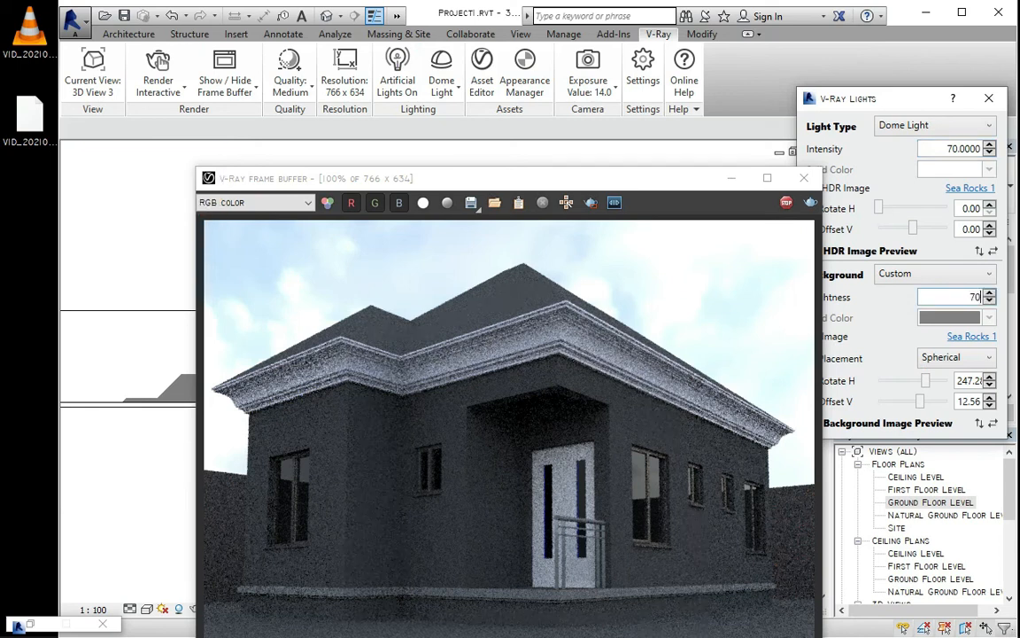
key("Return")
left_click(987, 105)
left_click_drag(660, 178, 663, 89)
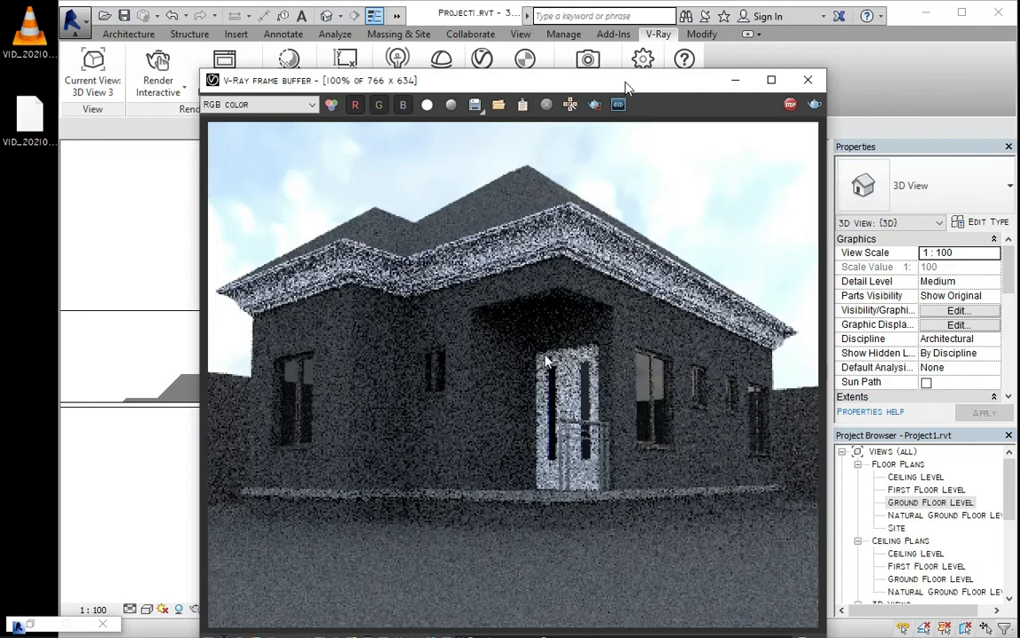
left_click_drag(624, 86, 543, 359)
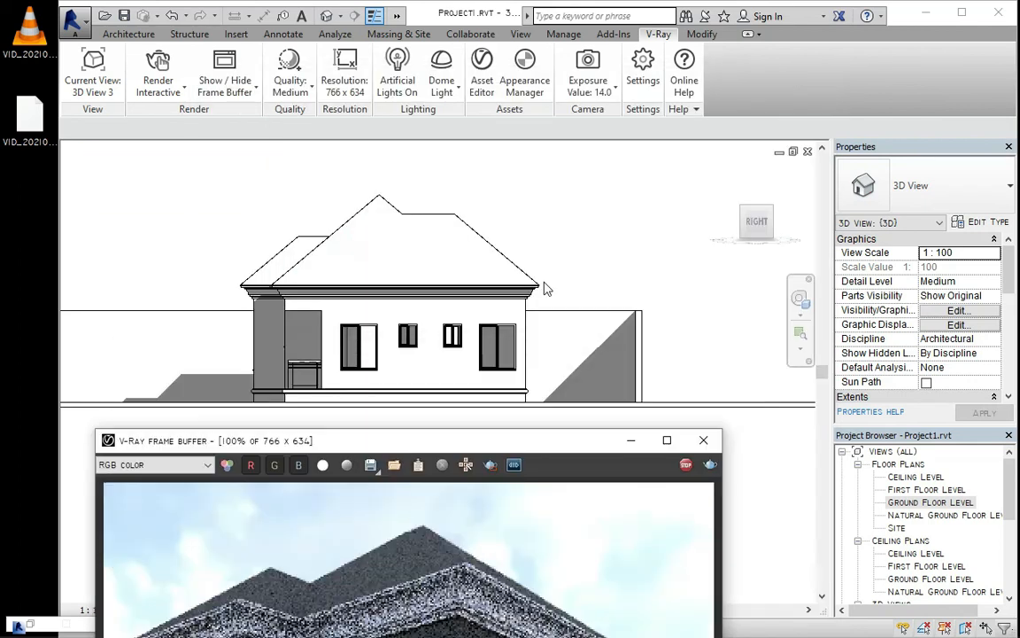
Set the wall paint colour of the material white to RGB 253 253 255 and save the material change.
scroll(542, 282, "up", 3)
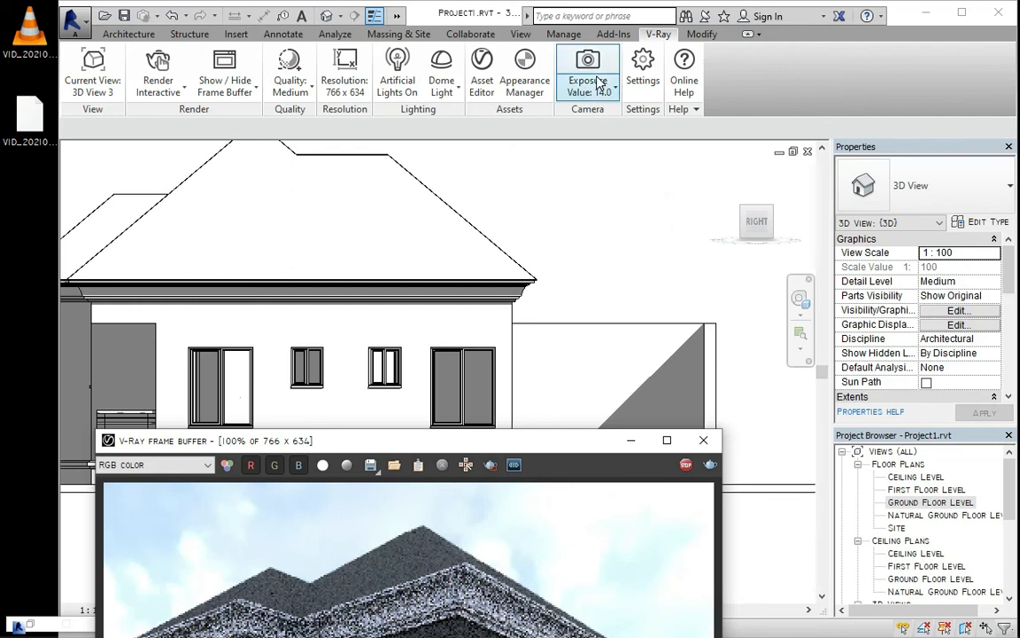
left_click(564, 34)
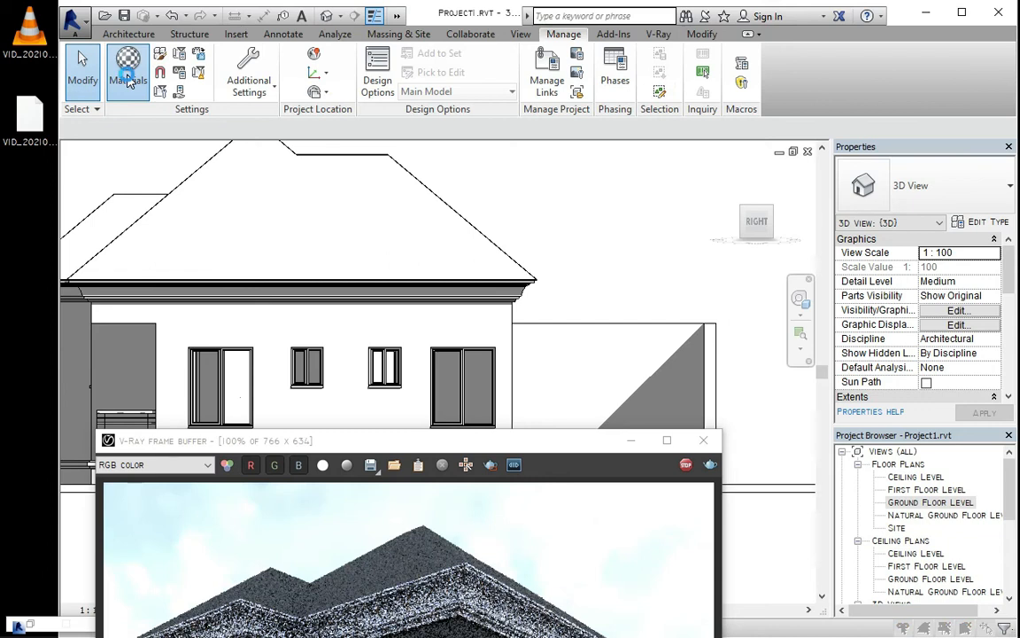
left_click(130, 81)
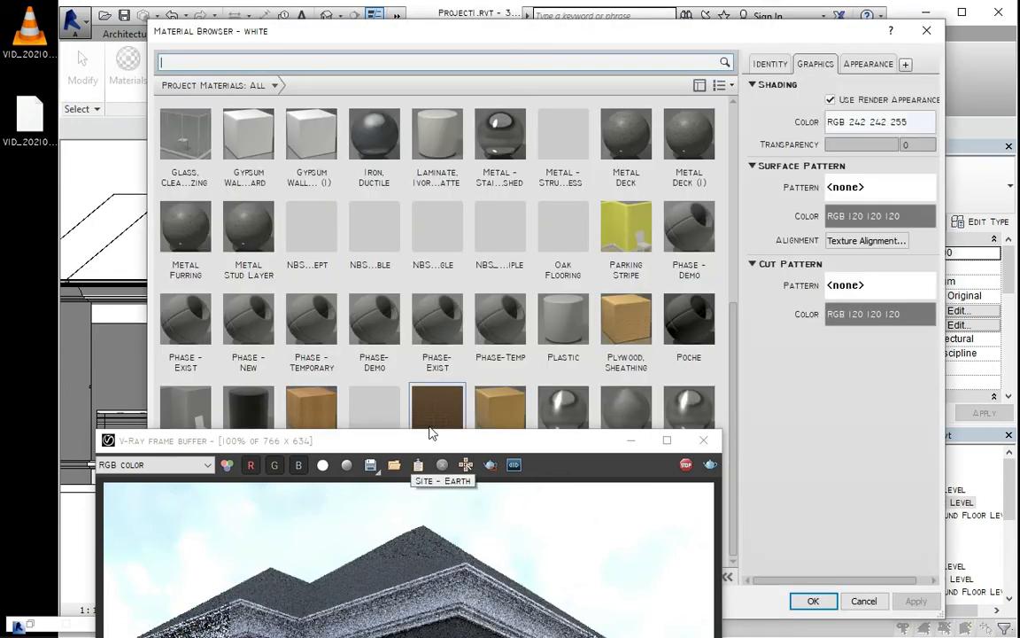
left_click_drag(429, 440, 247, 587)
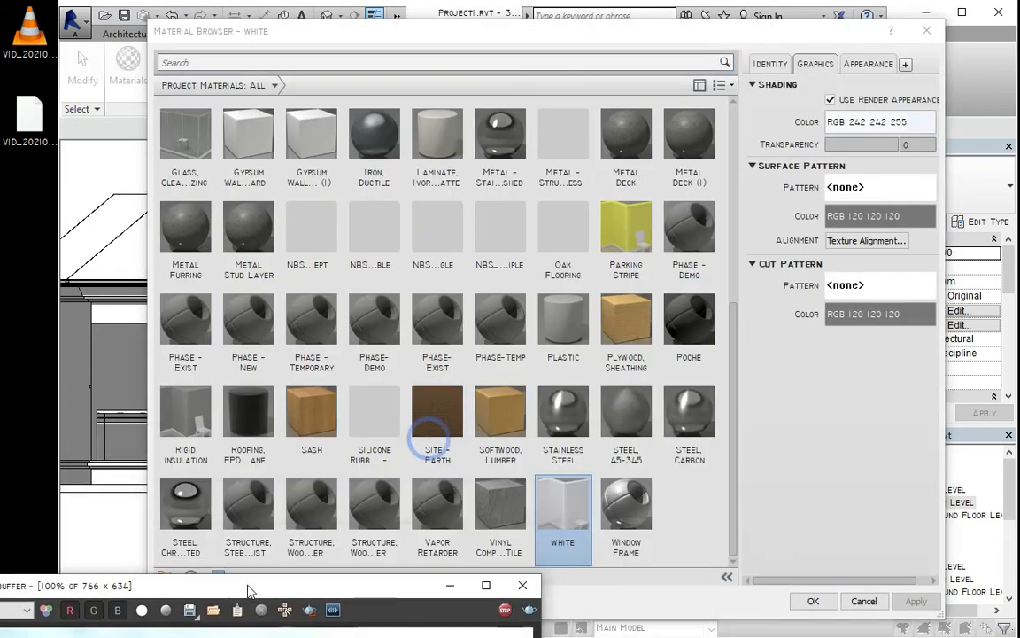
left_click(867, 64)
left_click(904, 233)
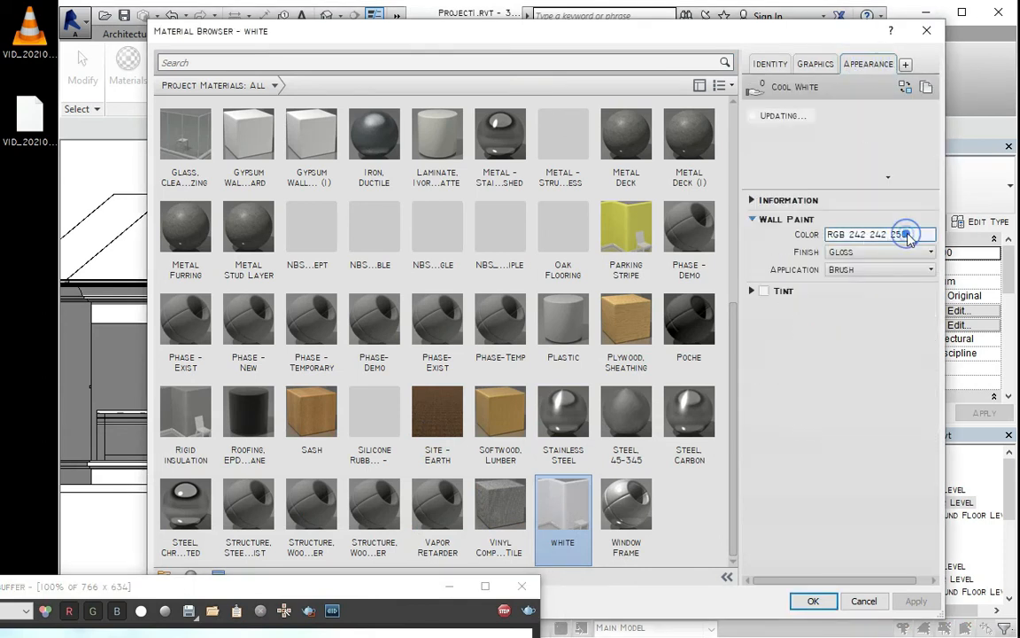
left_click_drag(727, 205, 726, 203)
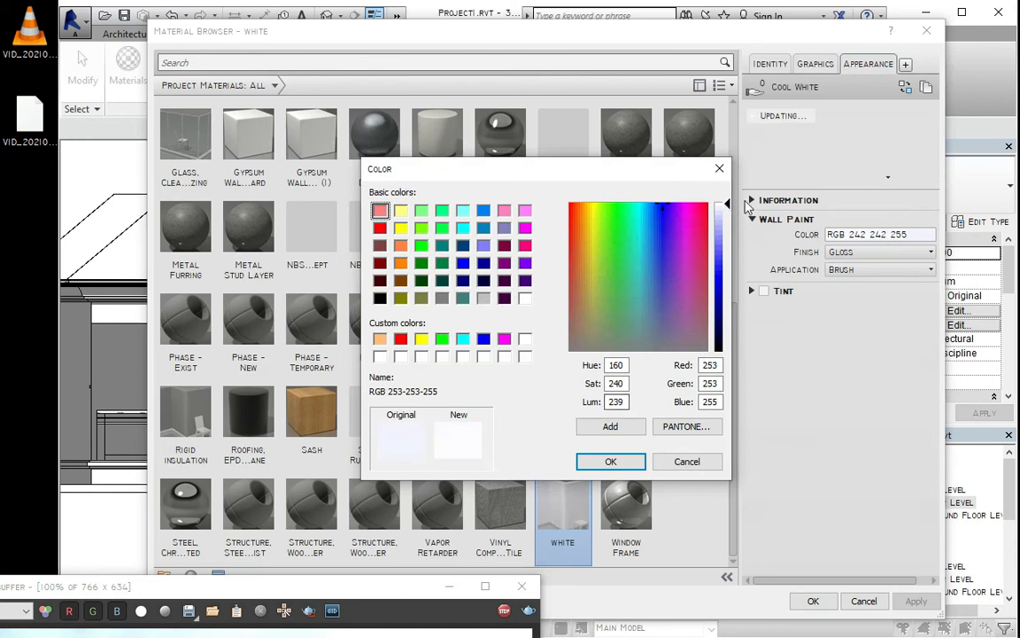
left_click(611, 461)
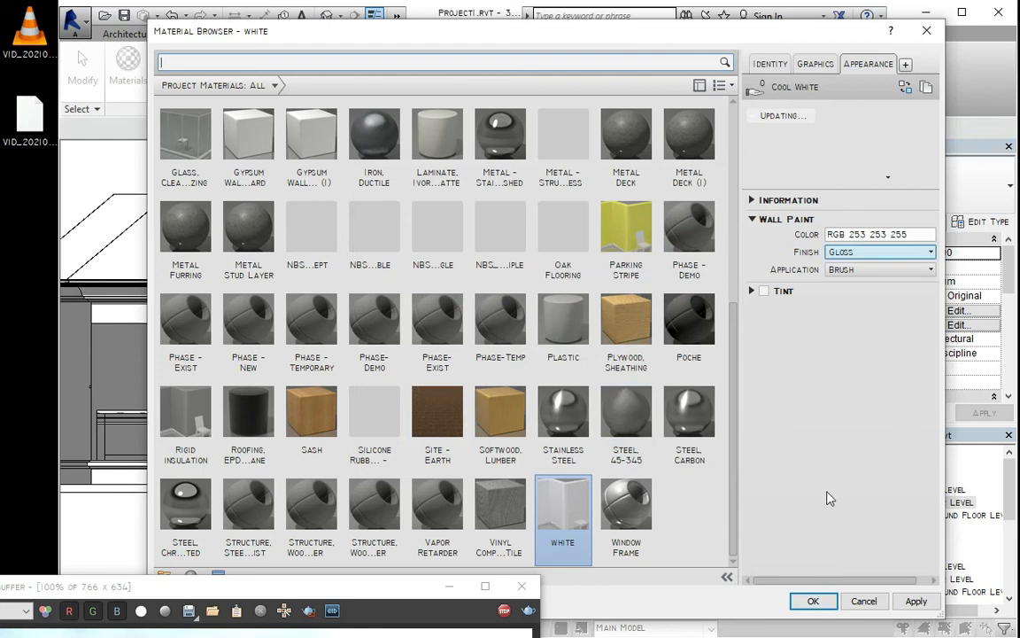
left_click(810, 603)
Bring the render window back into full view to check the updated white mouldings, and clear it from the 3D view.
left_click_drag(449, 581, 712, 97)
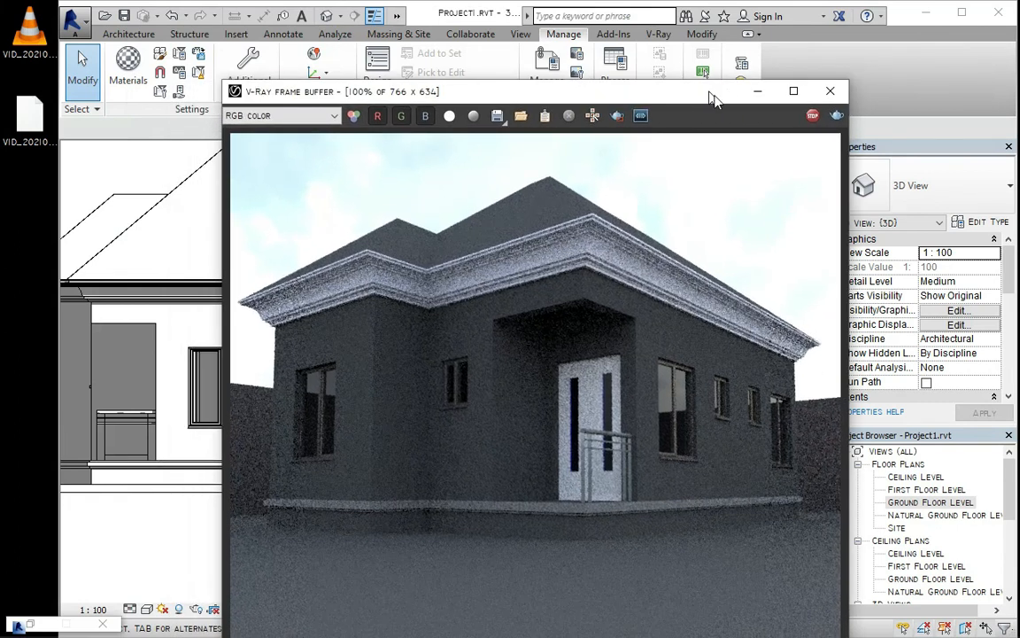
left_click_drag(709, 93, 813, 86)
scroll(278, 473, "up", 2)
left_click(272, 461)
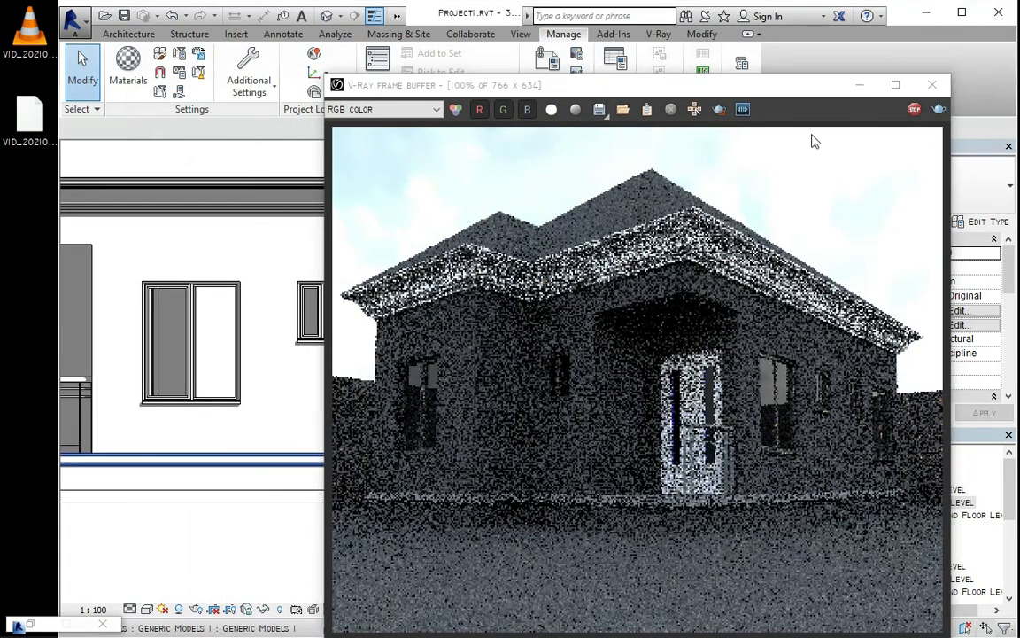
left_click(847, 85)
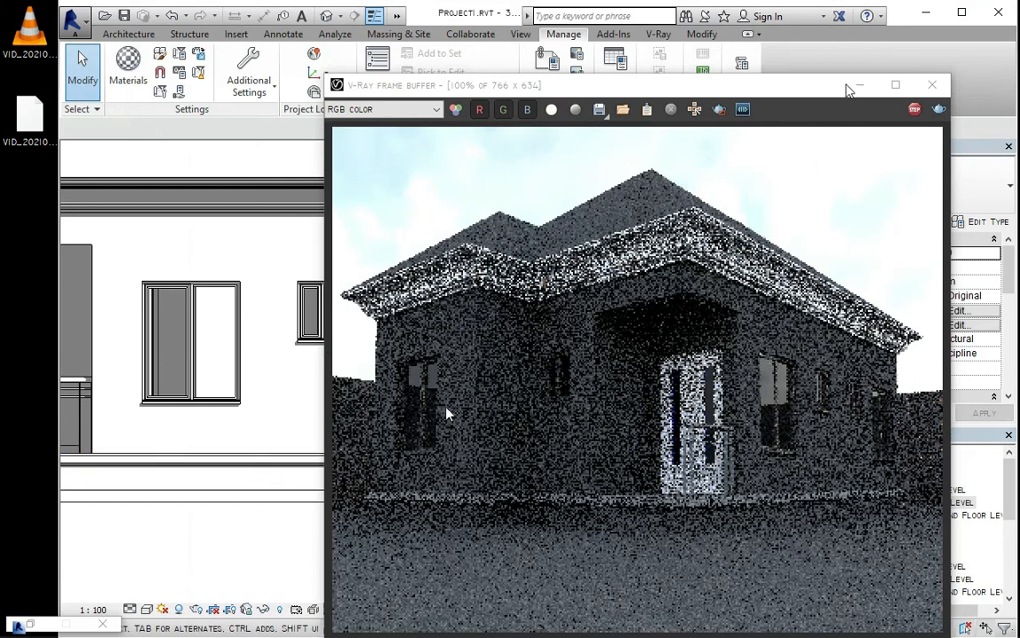
Orbit the 3D view to see the house from above and open the base moulding for in-place editing.
left_click(753, 224)
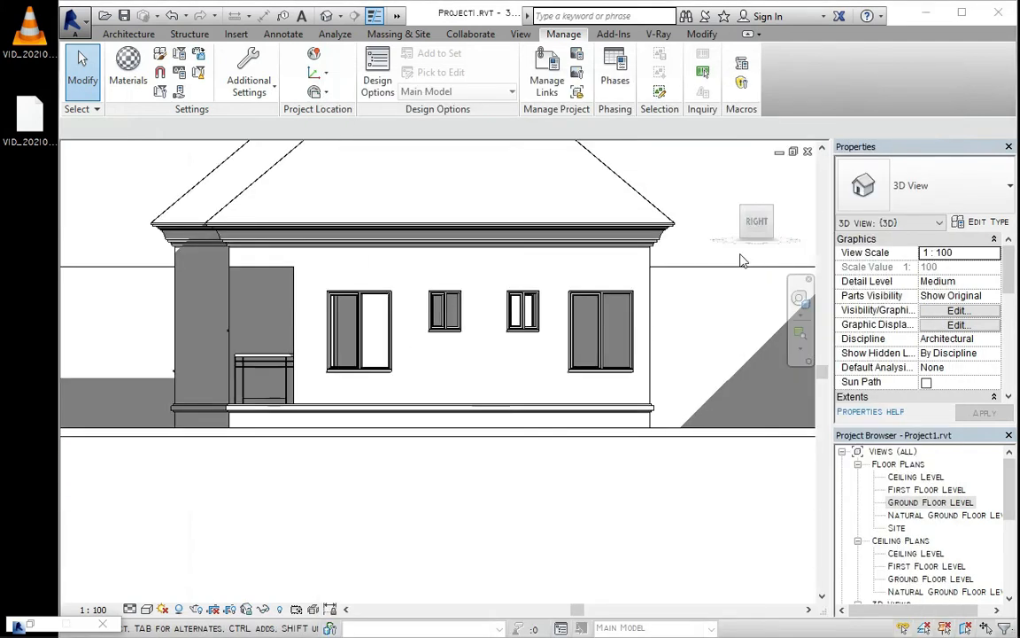
left_click(734, 283)
mouse_move(742, 232)
middle_mouse_down("shift")
mouse_move(725, 254)
mouse_move(613, 292)
middle_mouse_up("shift")
left_click(602, 160)
scroll(599, 361, "down", 2)
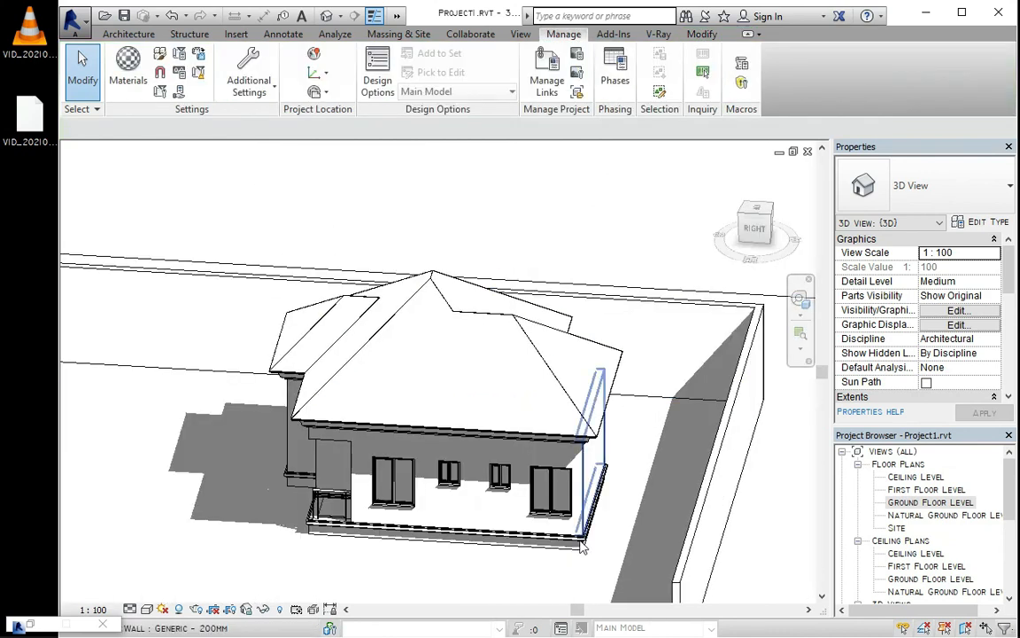
scroll(582, 546, "up", 3)
left_click(582, 544)
left_click(701, 86)
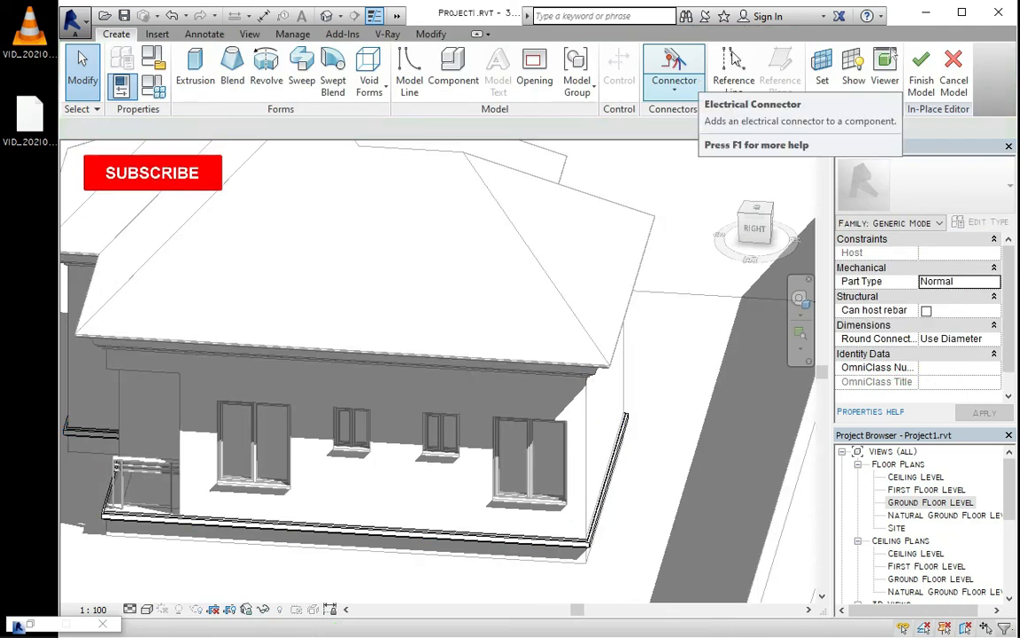
Assign the material white to the sweep along the base of the walls and finish the in-place model.
left_click(595, 553)
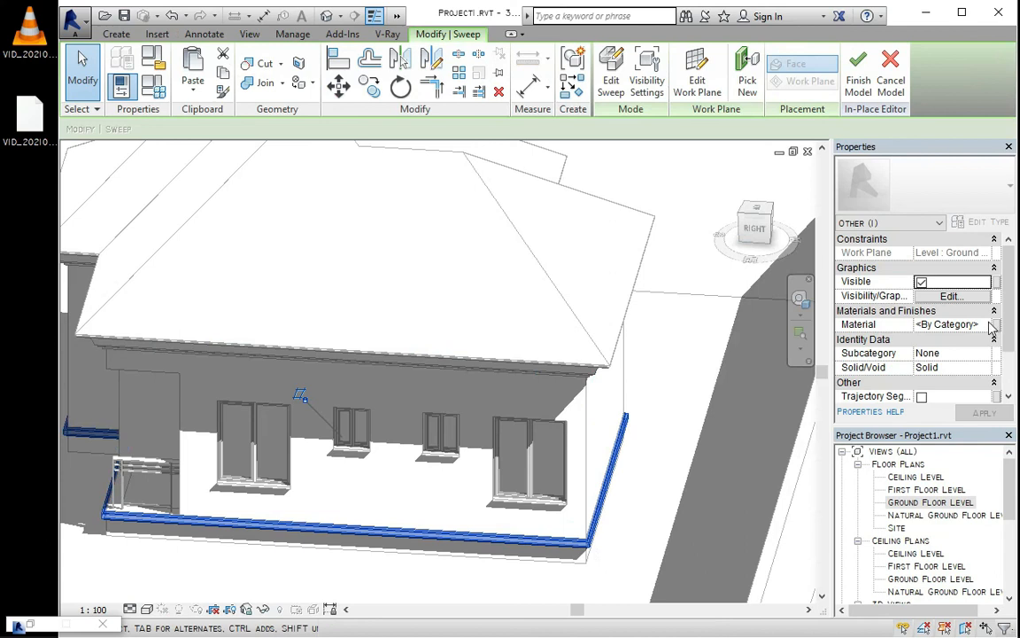
left_click(990, 324)
left_click(990, 325)
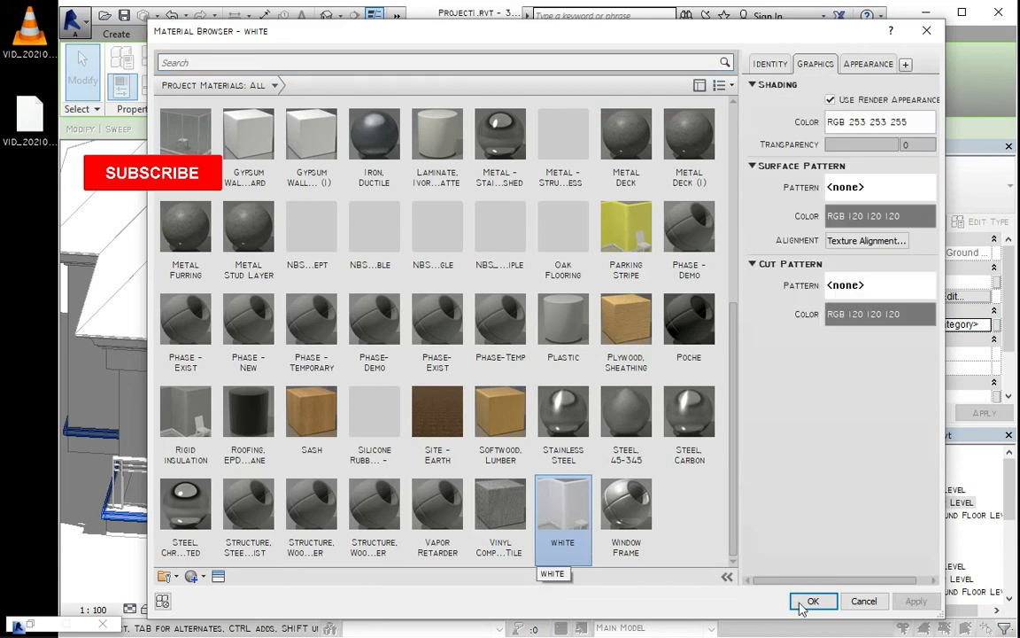
left_click(808, 602)
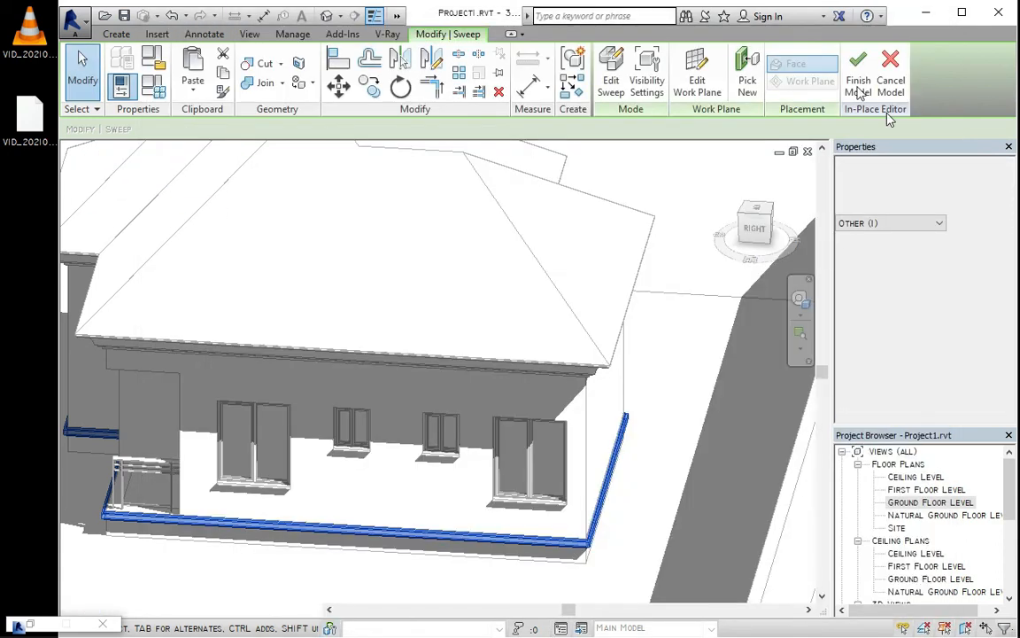
left_click(858, 78)
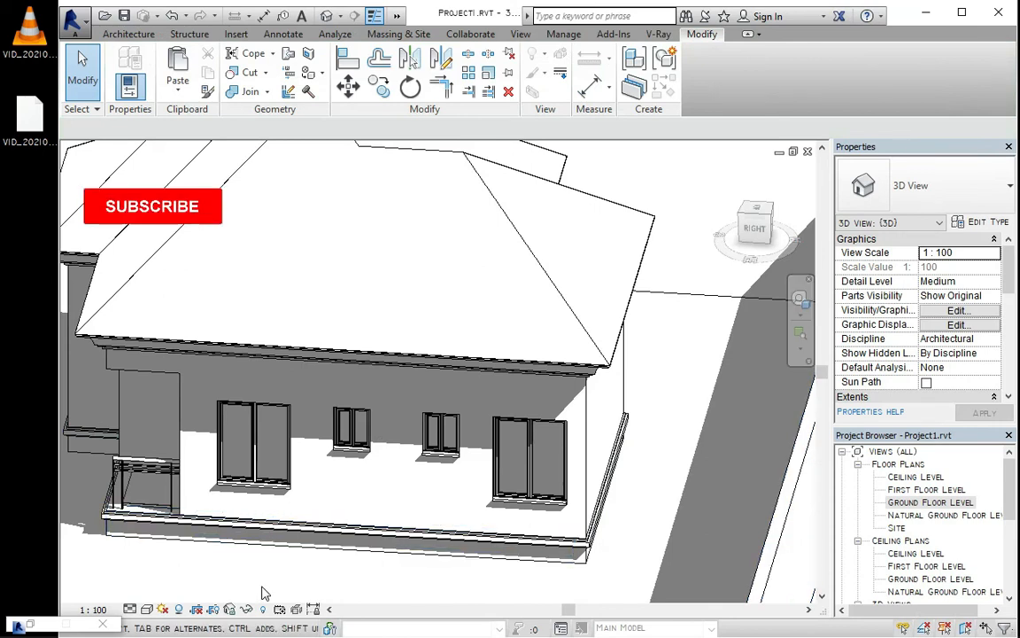
Start a new interactive V-Ray render of 3D View 3 with the updated base moulding.
key("alt+Tab")
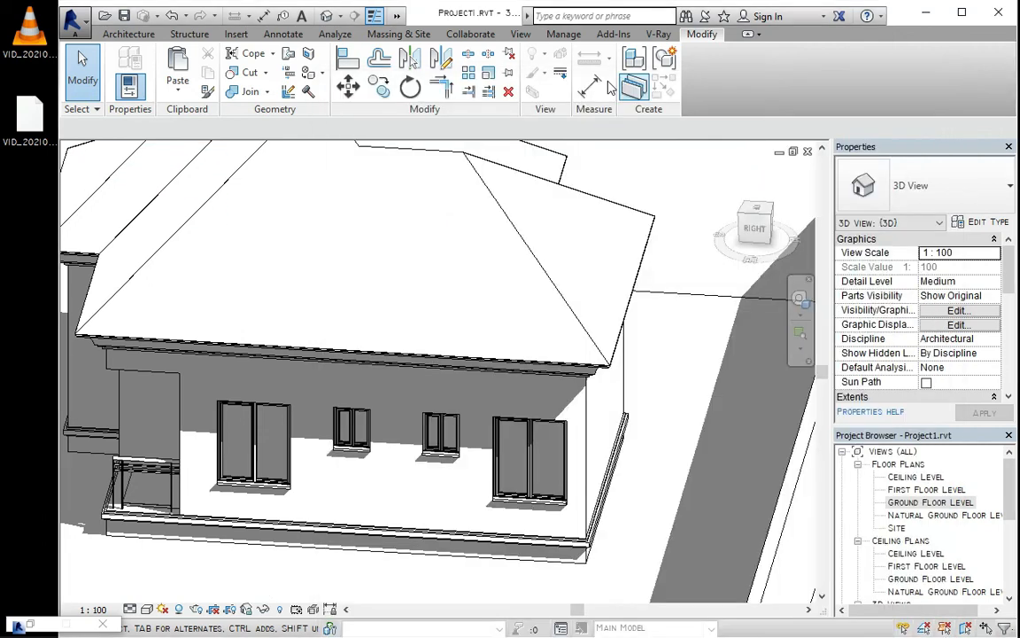
left_click(659, 34)
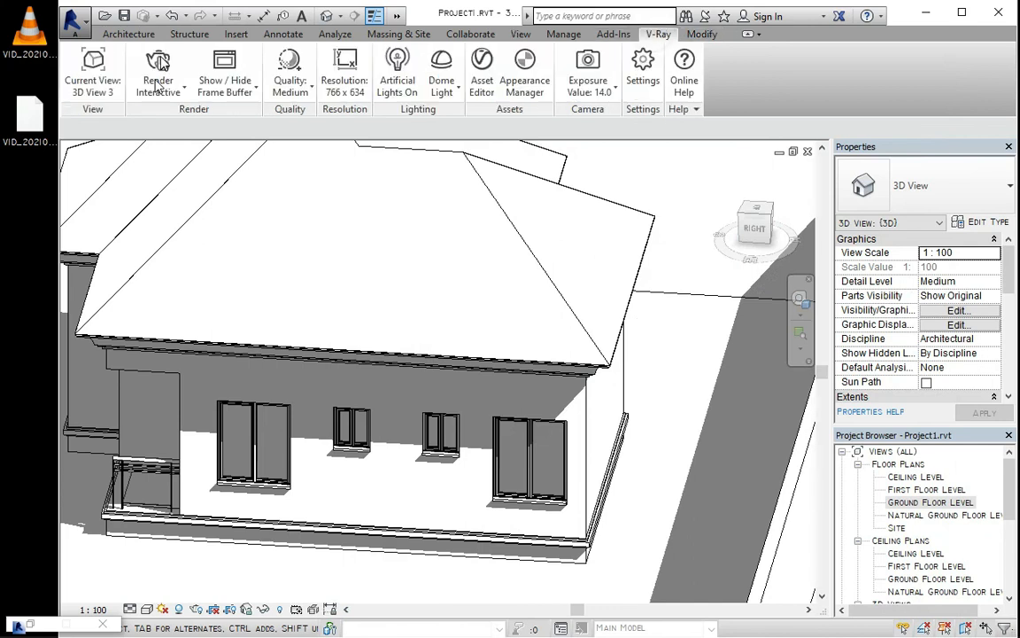
left_click(159, 60)
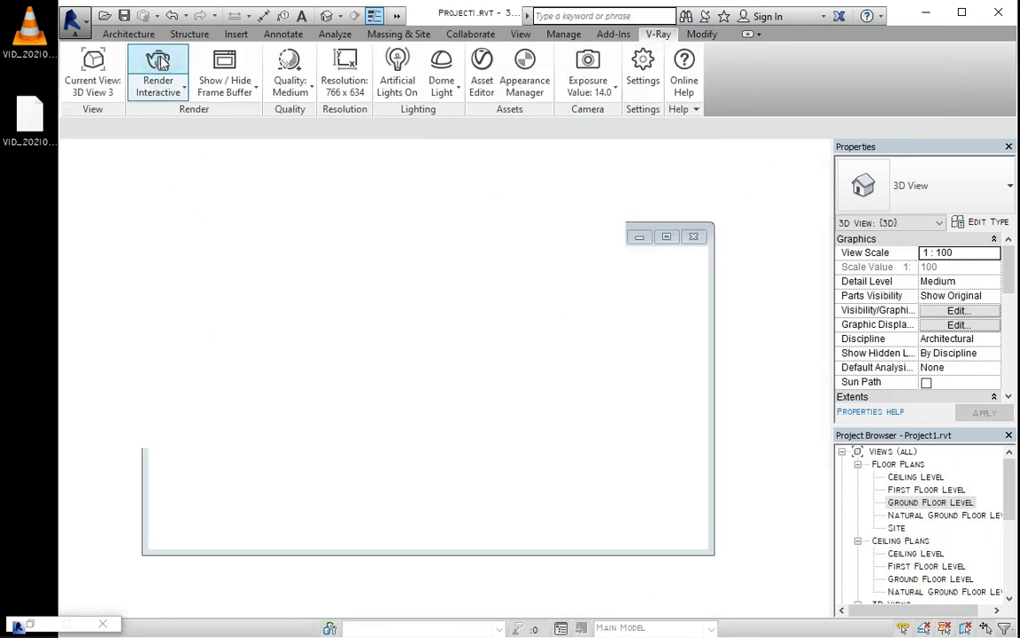